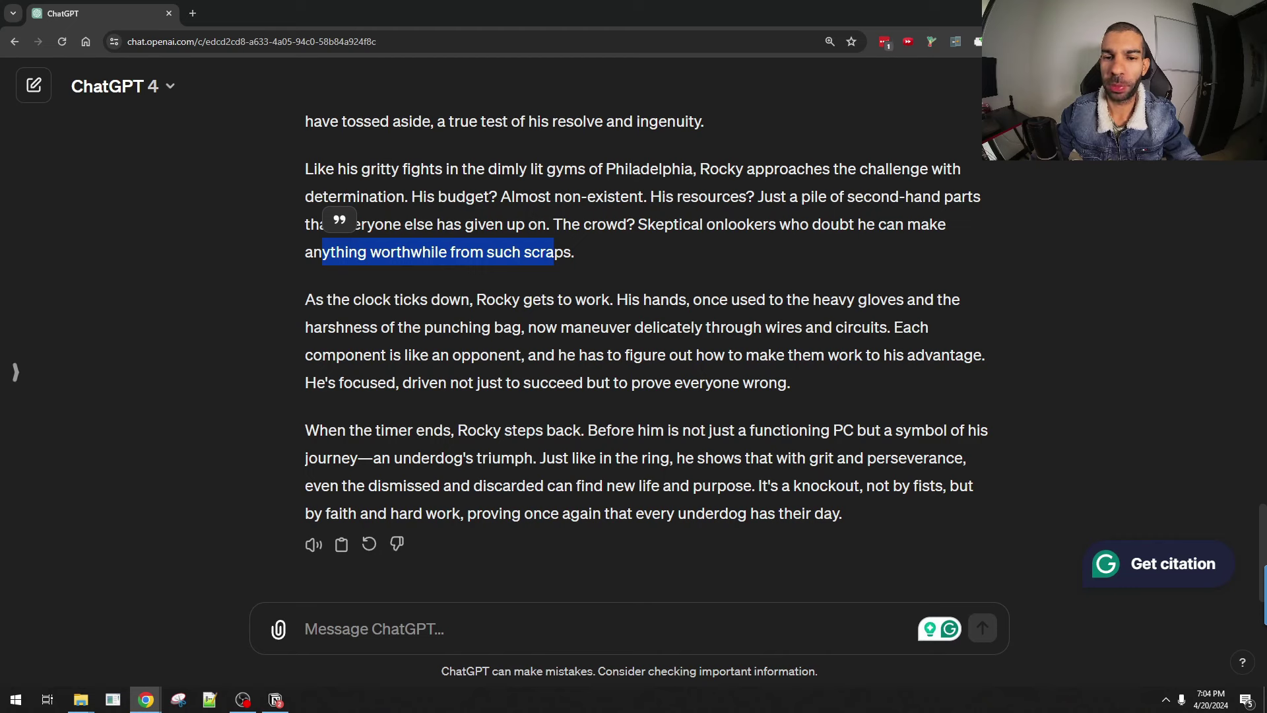
- Send a prompt about someone emailing to ask how to build a PC from second hand parts, frustrated because following my advice blew up in their face
{"action": "left_click", "coordinate": [539, 632]}
{"action": "type", "text": "let's say that someone sent me an email asking how they can use second hand parts to"}
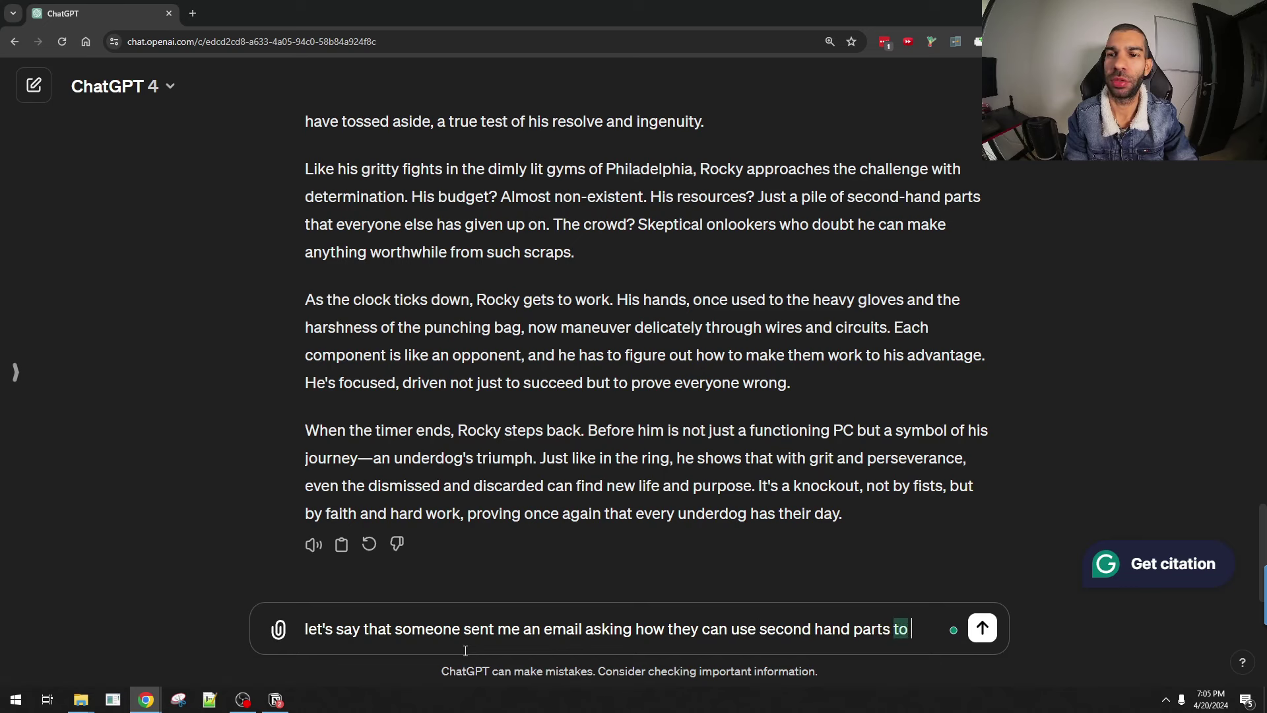
{"action": "type", "text": "build a PC. "}
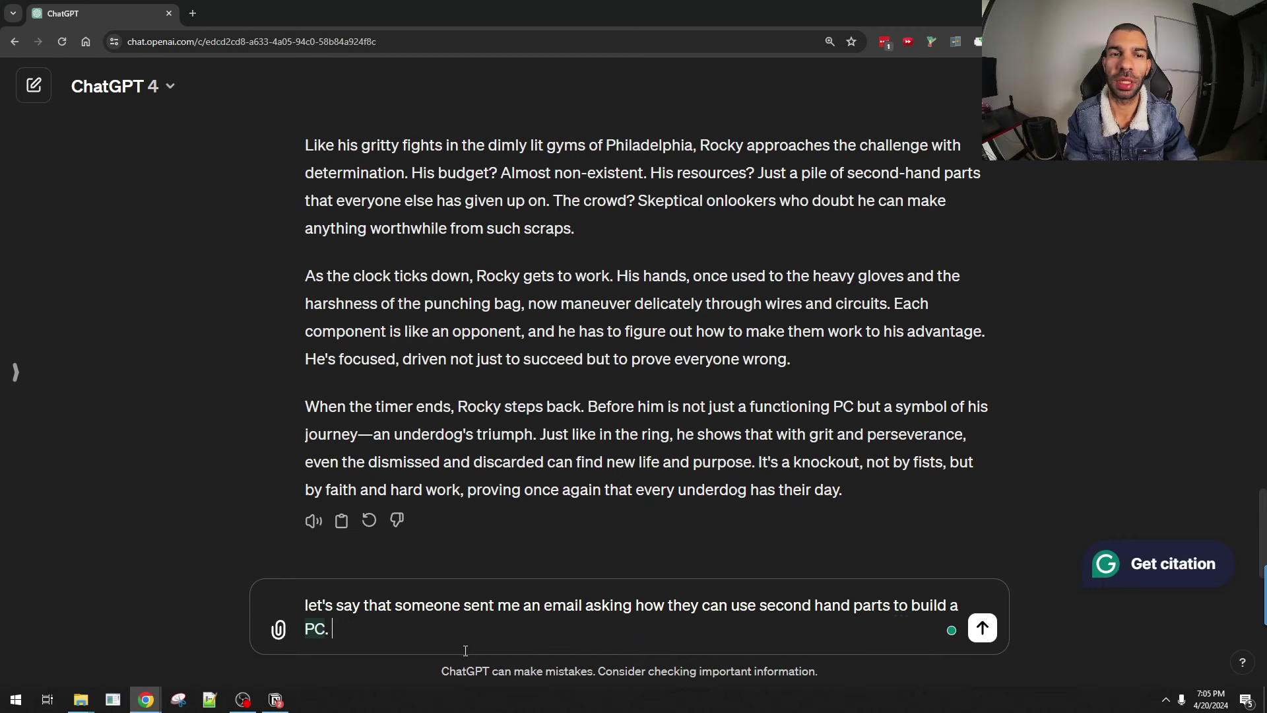
{"action": "type", "text": "they're frustrated because they followed my advice and things blew up in their face."}
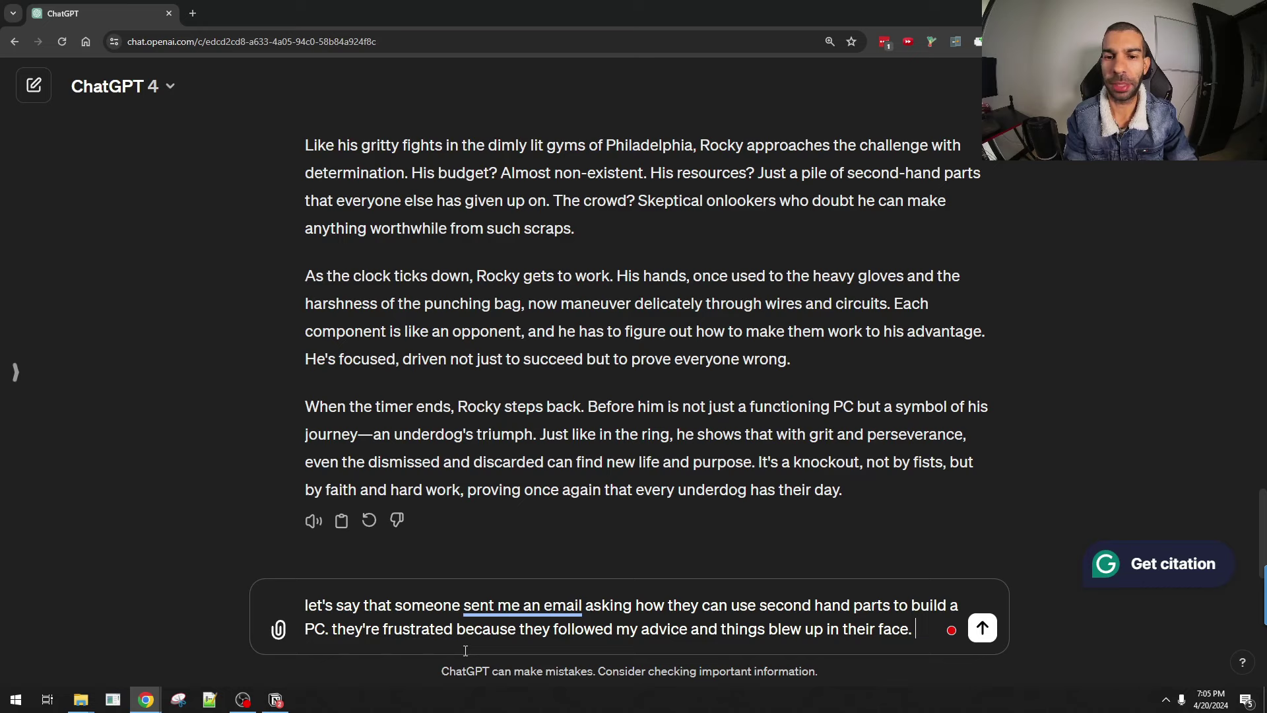
{"action": "key", "text": "Return"}
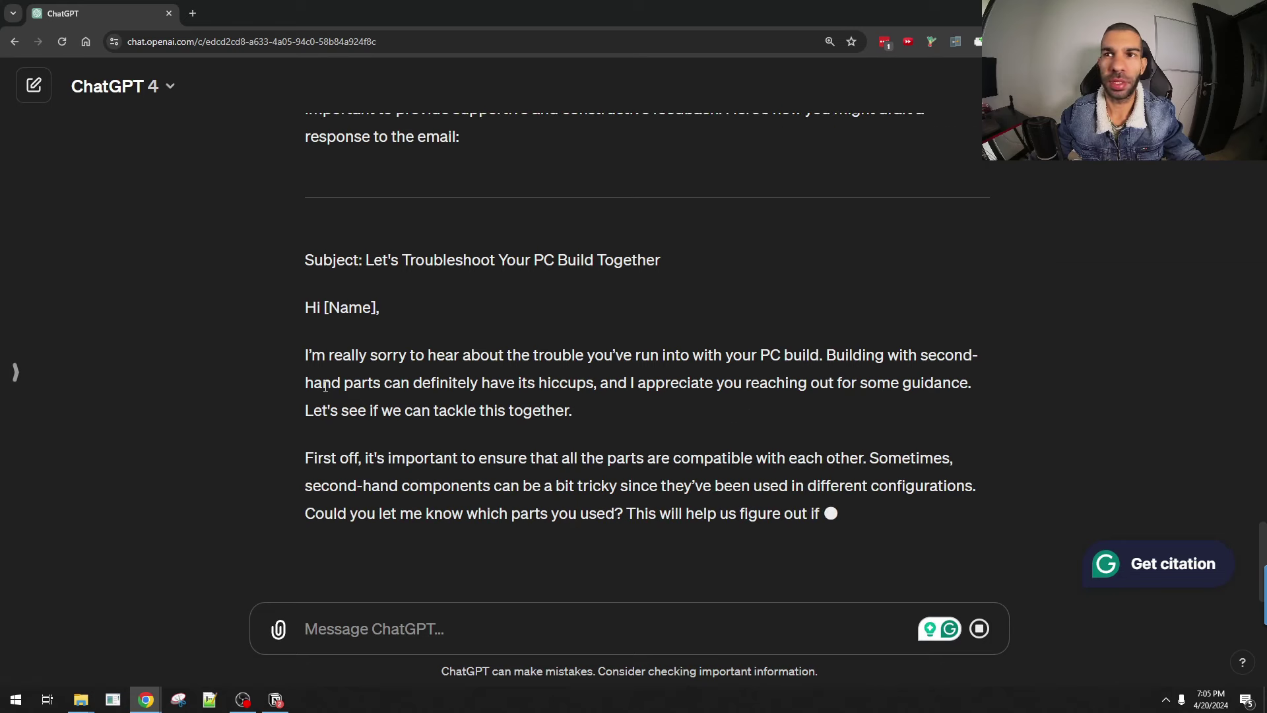
- Read through the drafted troubleshooting email, checking its apology, compatibility advice, questions about the parts used and component testing suggestions
{"action": "scroll", "coordinate": [378, 340], "scroll_direction": "up", "scroll_amount": 1}
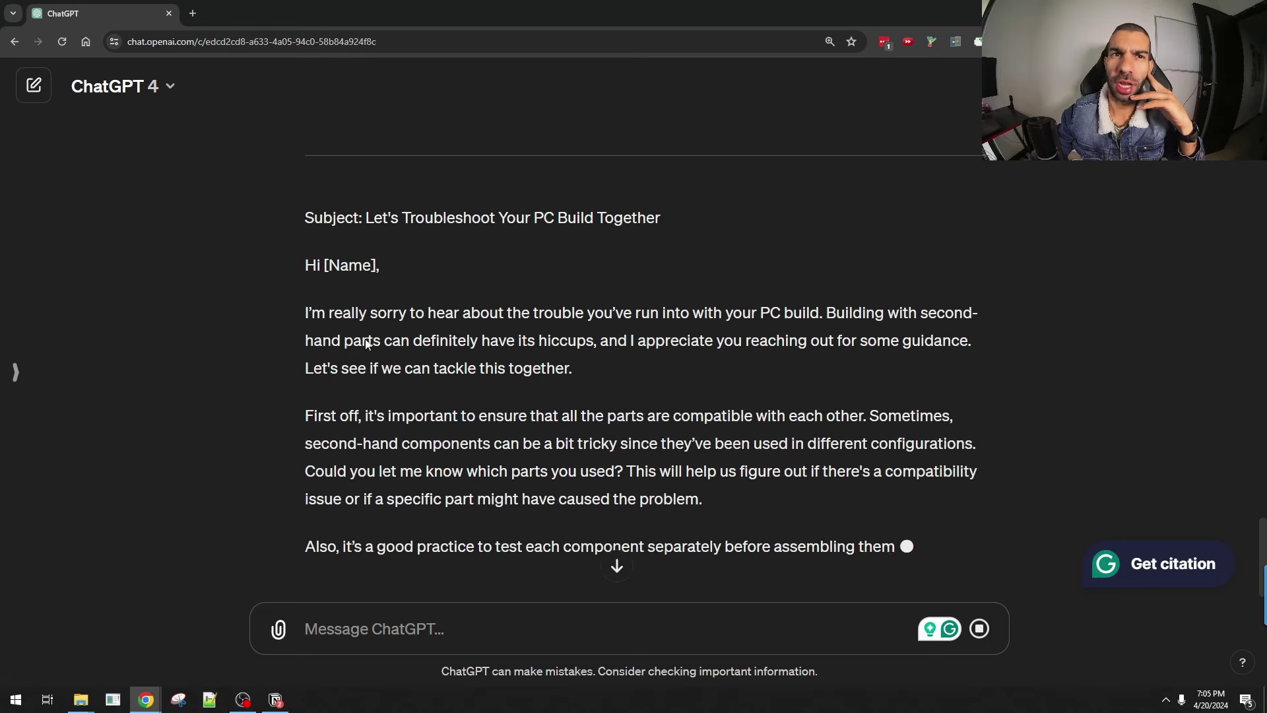
{"action": "left_click_drag", "start_coordinate": [467, 373], "coordinate": [617, 374]}
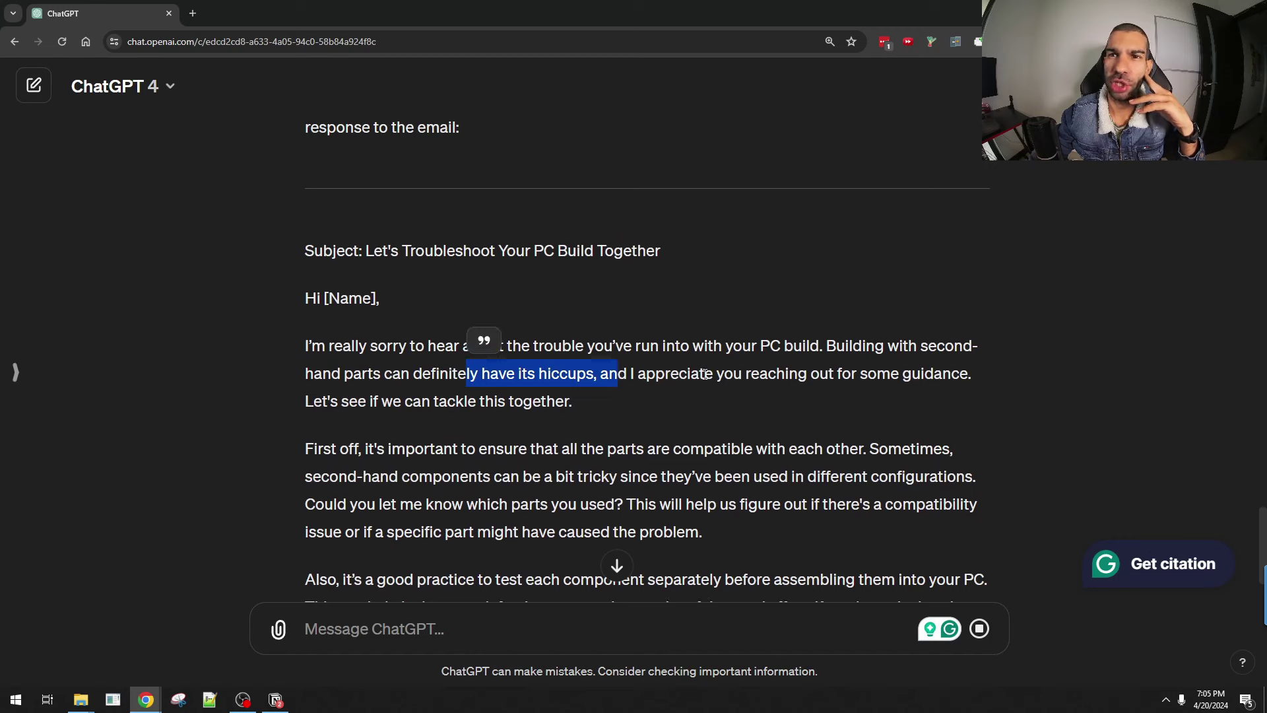
{"action": "left_click", "coordinate": [330, 403]}
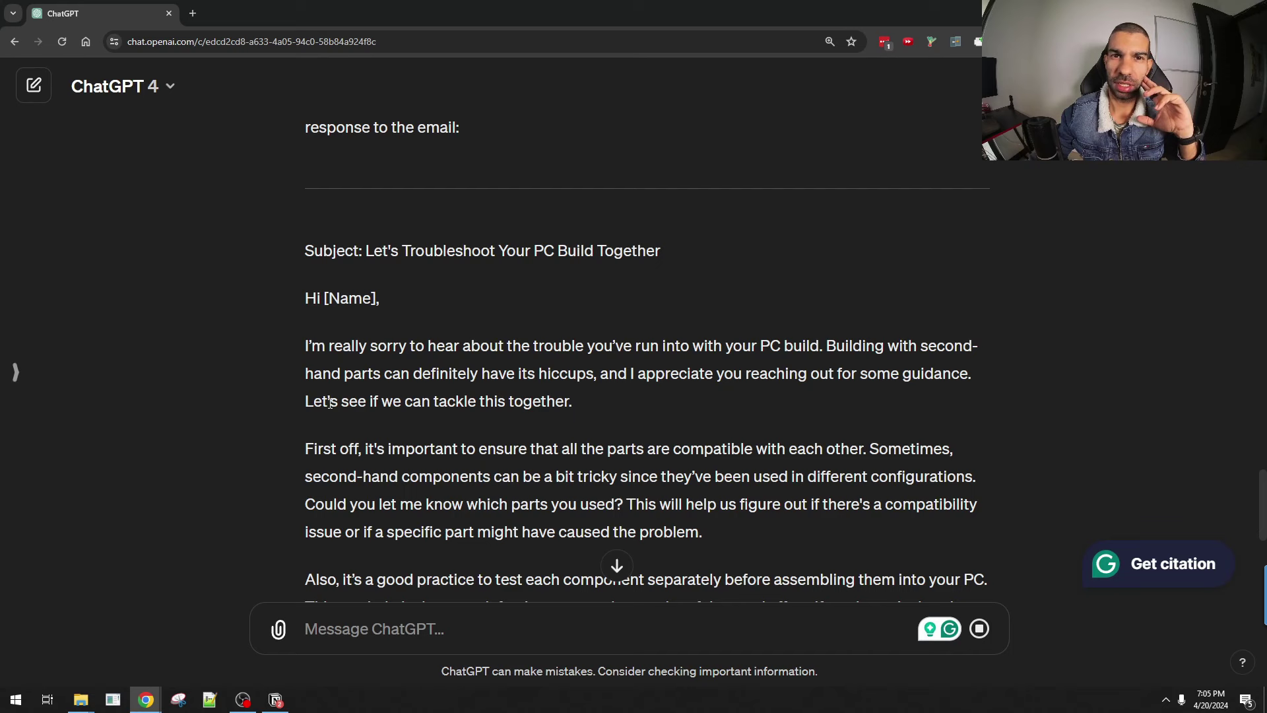
{"action": "scroll", "coordinate": [424, 381], "scroll_direction": "down", "scroll_amount": 1}
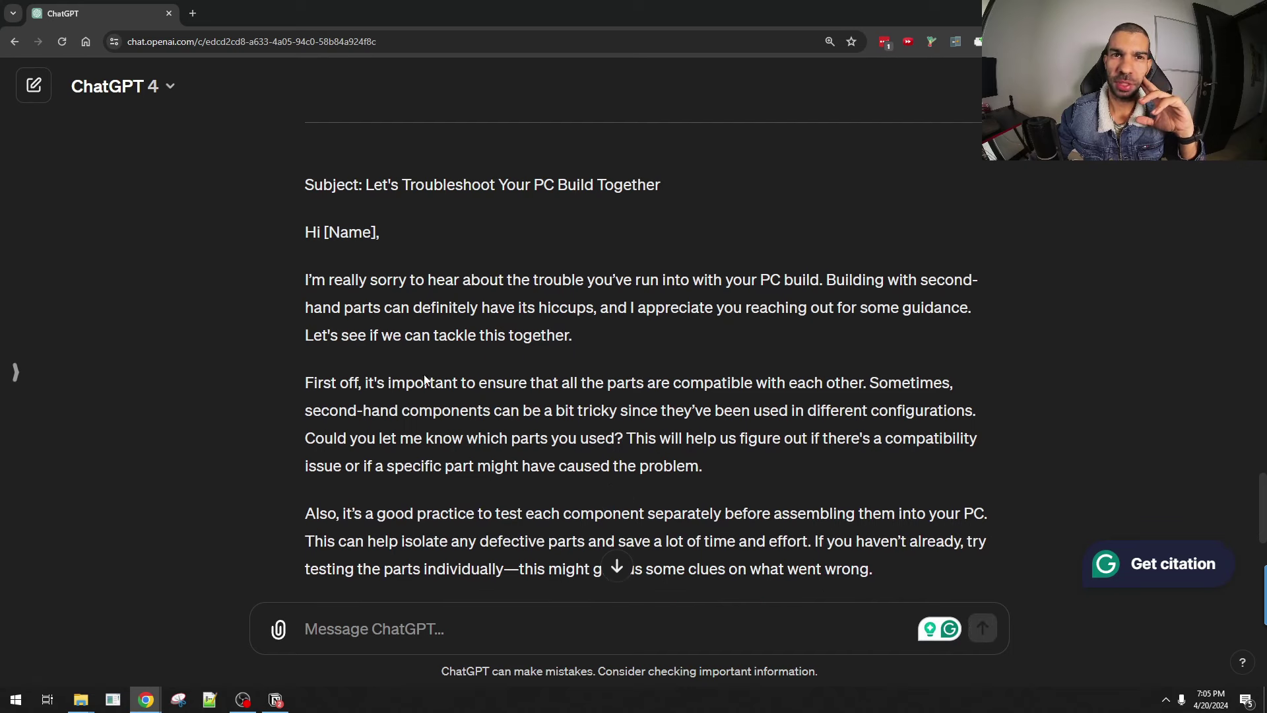
{"action": "left_click_drag", "start_coordinate": [494, 381], "coordinate": [799, 383]}
{"action": "left_click", "coordinate": [788, 386]}
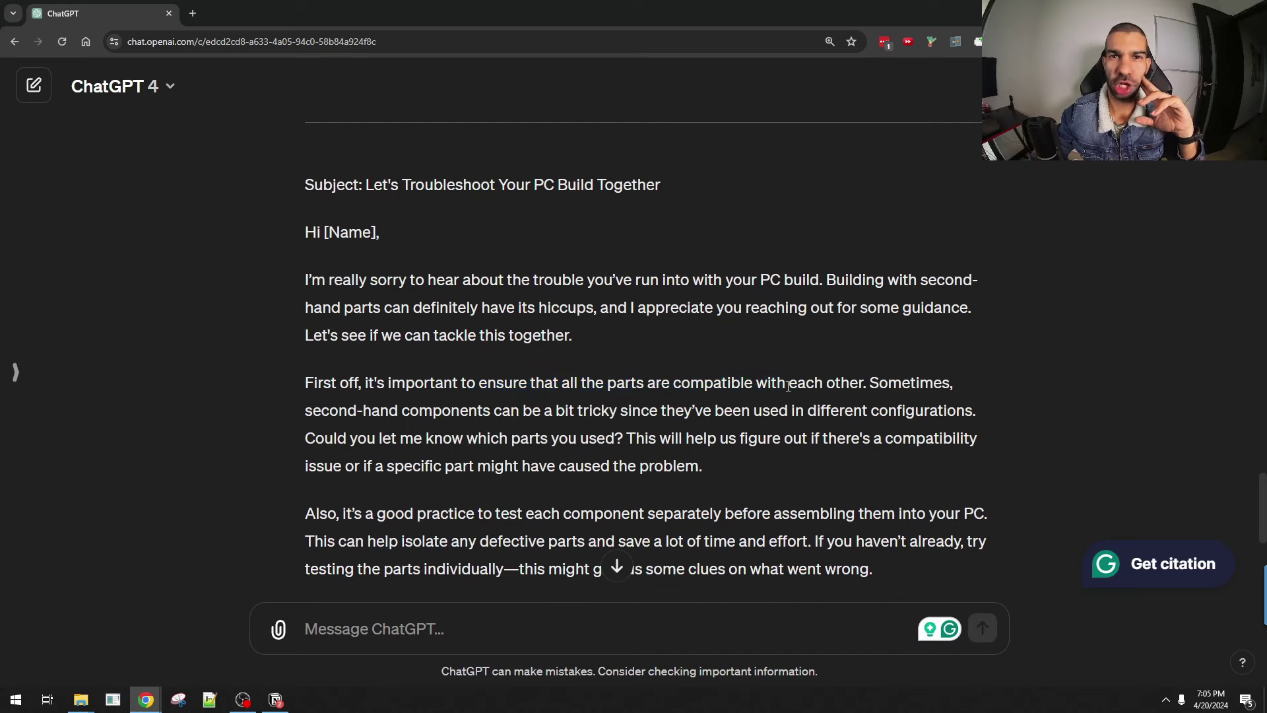
{"action": "scroll", "coordinate": [355, 400], "scroll_direction": "down", "scroll_amount": 1}
{"action": "left_click_drag", "start_coordinate": [350, 373], "coordinate": [686, 380]}
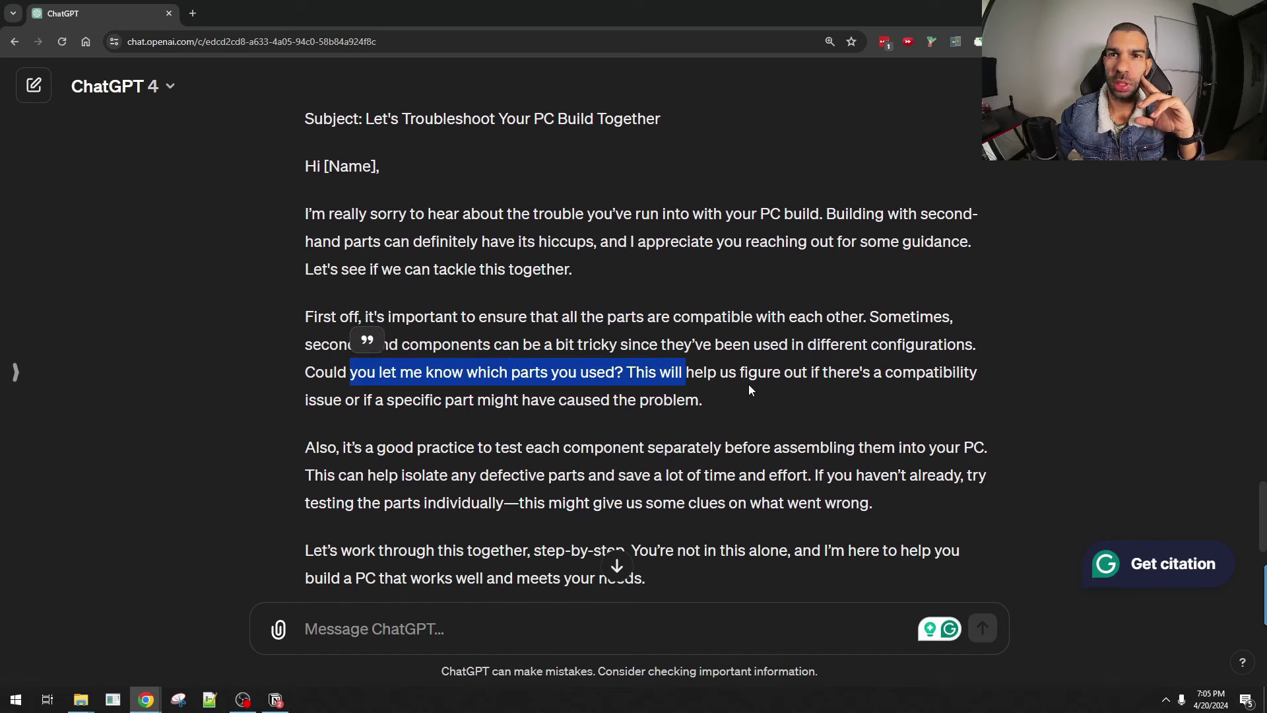
{"action": "left_click_drag", "start_coordinate": [334, 400], "coordinate": [639, 403]}
{"action": "scroll", "coordinate": [489, 354], "scroll_direction": "down", "scroll_amount": 1}
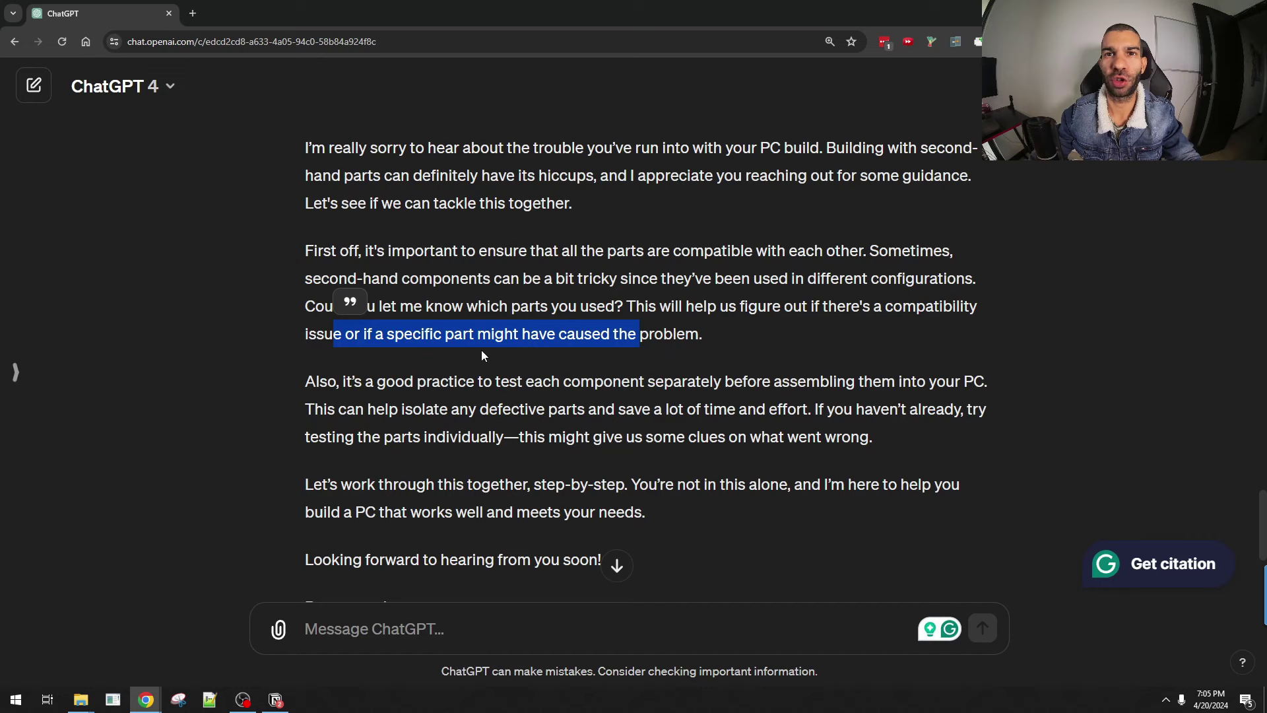
{"action": "scroll", "coordinate": [376, 403], "scroll_direction": "down", "scroll_amount": 2}
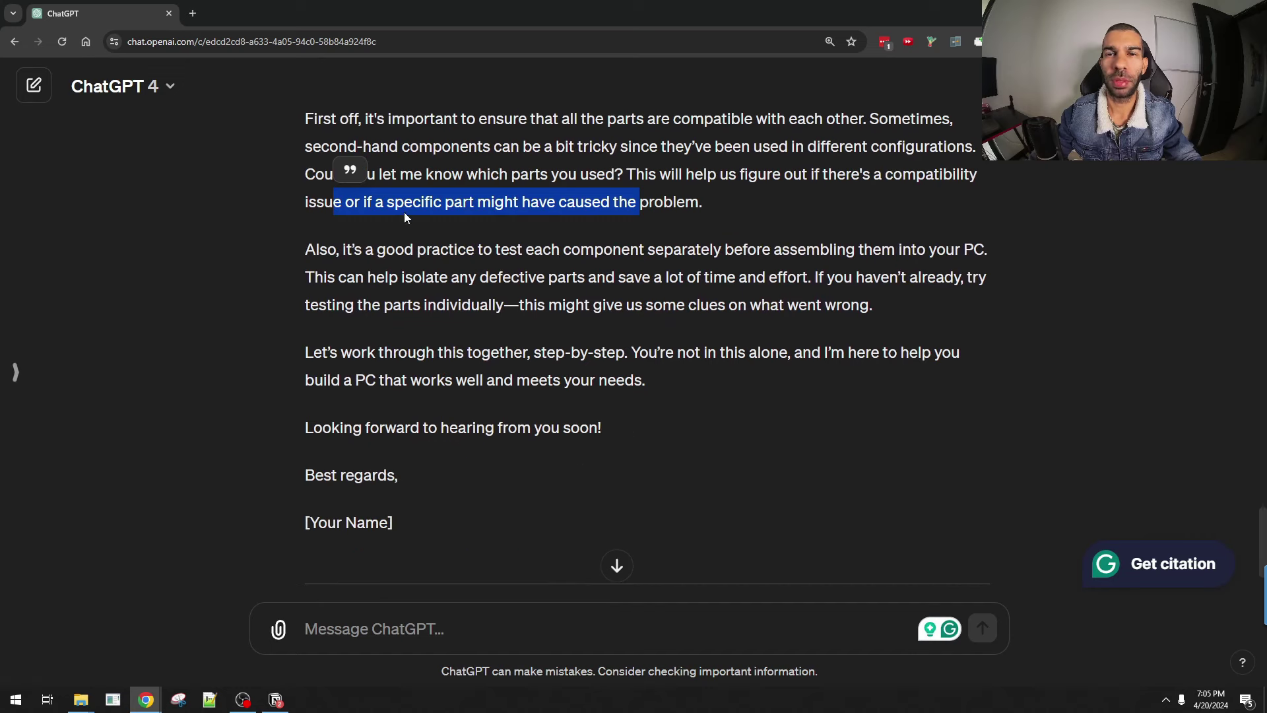
{"action": "scroll", "coordinate": [425, 300], "scroll_direction": "up", "scroll_amount": 4}
{"action": "left_click_drag", "start_coordinate": [378, 281], "coordinate": [801, 281]}
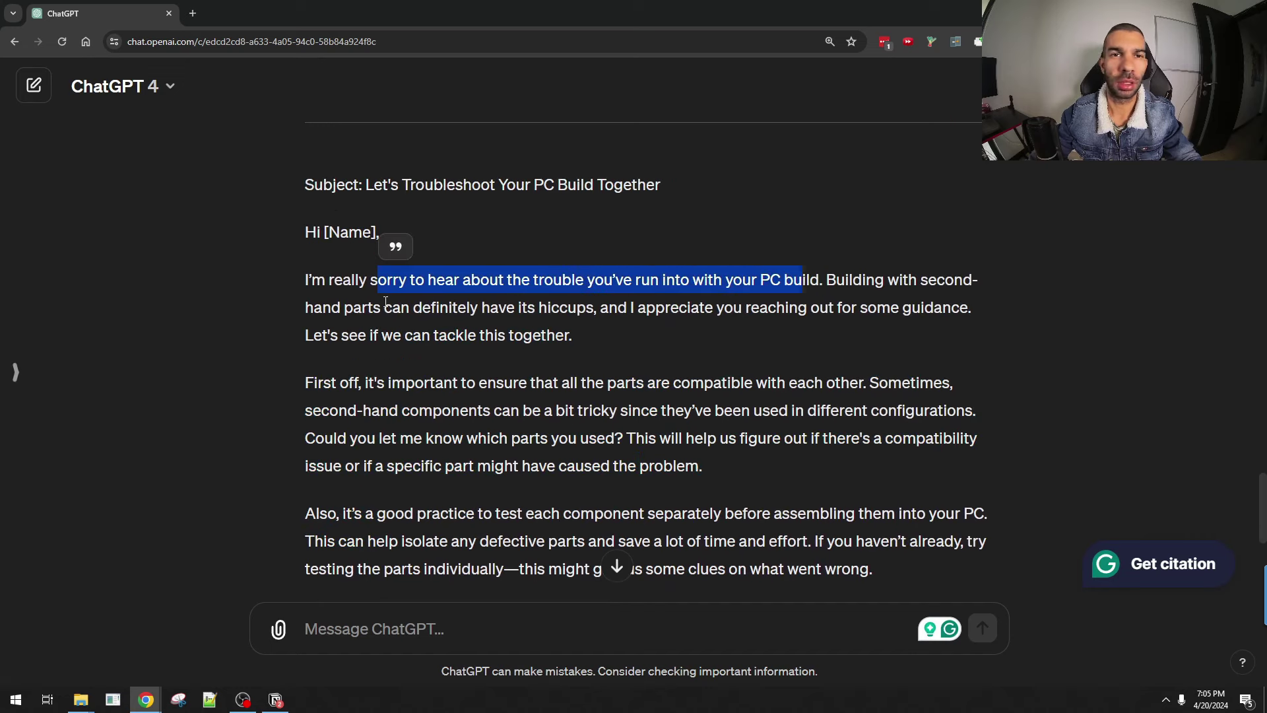
{"action": "scroll", "coordinate": [368, 307], "scroll_direction": "down", "scroll_amount": 2}
{"action": "left_click_drag", "start_coordinate": [363, 278], "coordinate": [751, 279]}
{"action": "scroll", "coordinate": [660, 396], "scroll_direction": "down", "scroll_amount": 1}
- Ask "what kind of tone did you use in the output above?" and highlight the tone adjectives in the answer
{"action": "left_click", "coordinate": [442, 624]}
{"action": "type", "text": "what kind of tone did you use in the output"}
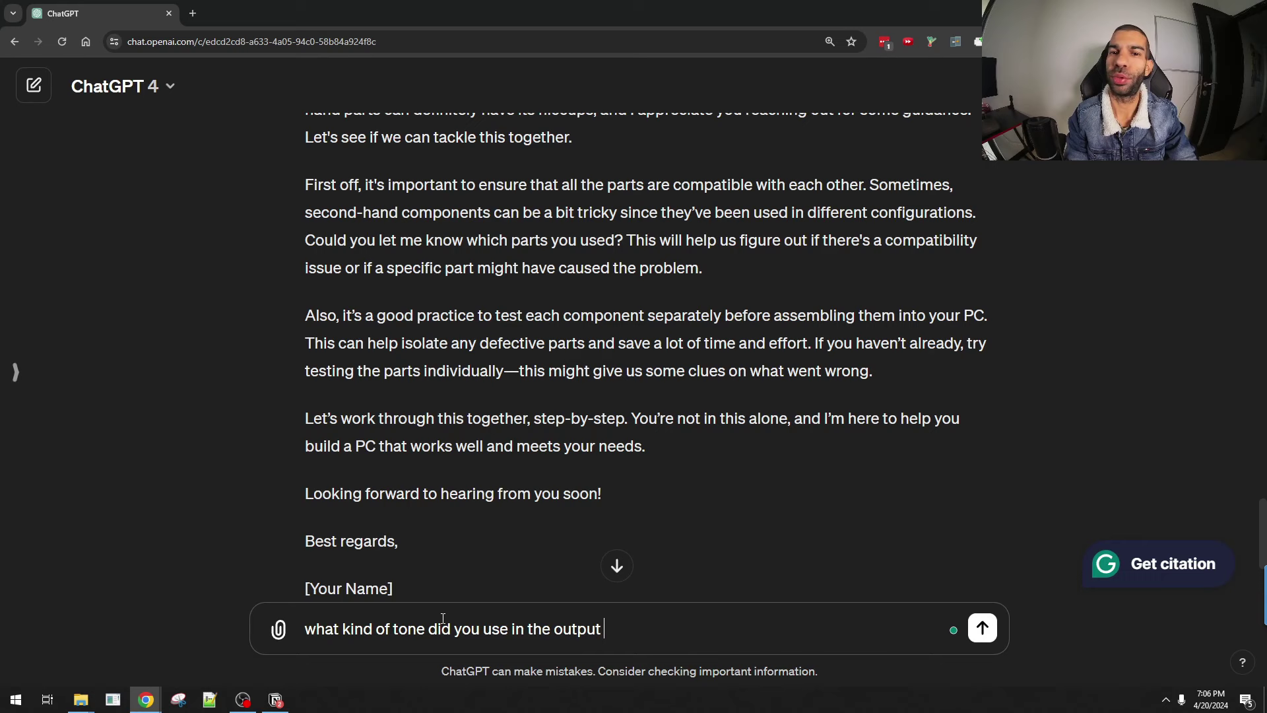
{"action": "type", "text": " above?"}
{"action": "key", "text": "Return"}
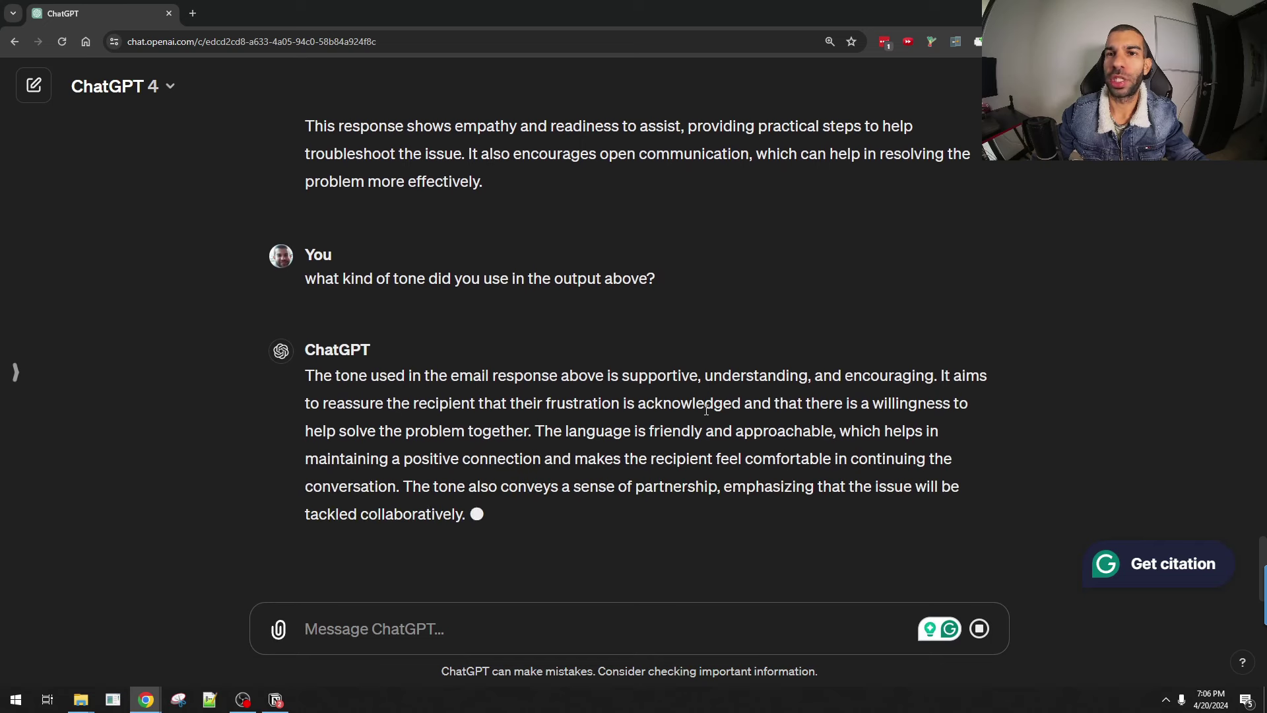
{"action": "left_click_drag", "start_coordinate": [943, 388], "coordinate": [620, 392]}
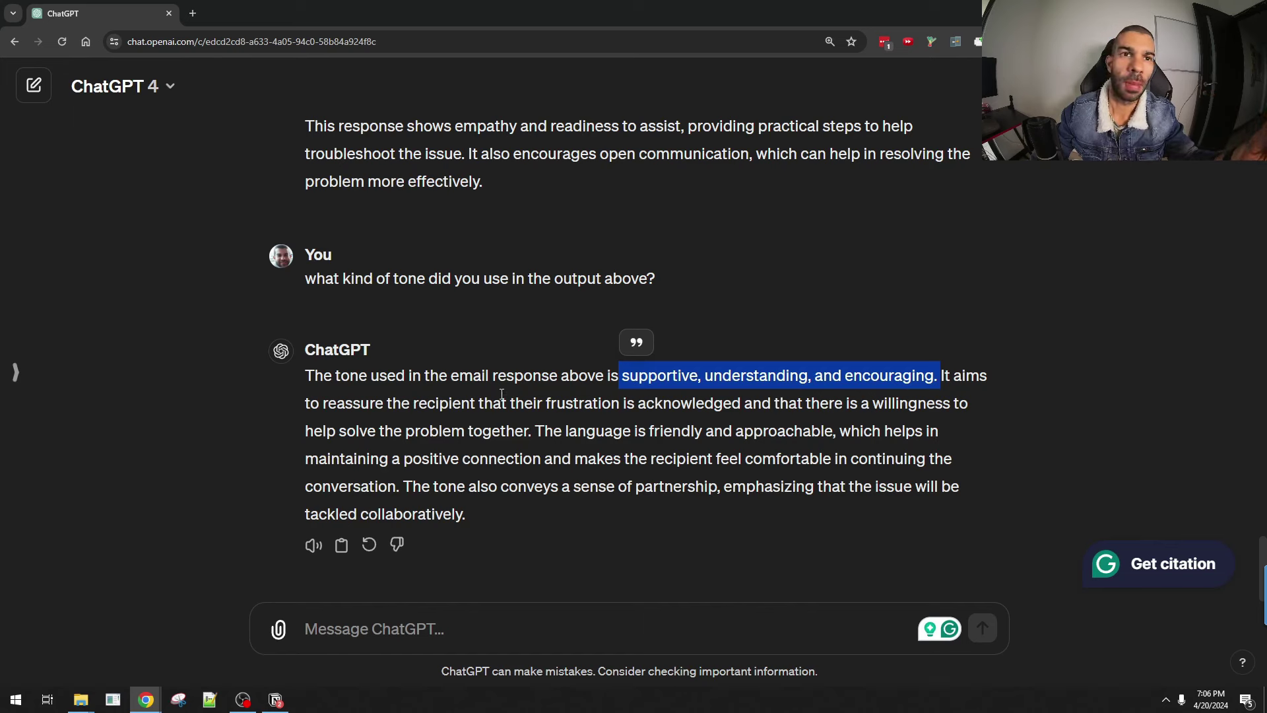
- Request a more authoritative tone with more specific advice about building a custom PC, using the latest parts one can find in second hand markets
{"action": "left_click", "coordinate": [416, 617]}
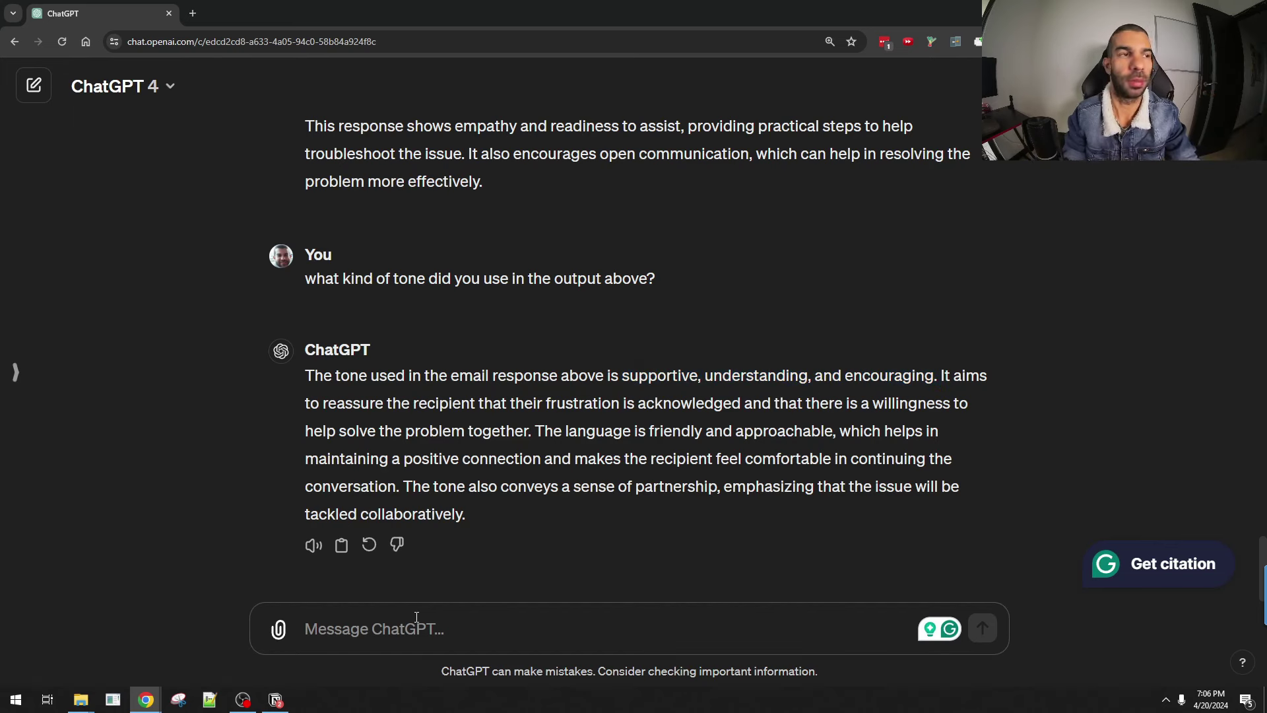
{"action": "type", "text": "use a tone that's more authoritative to be more specific advice about building a cu"}
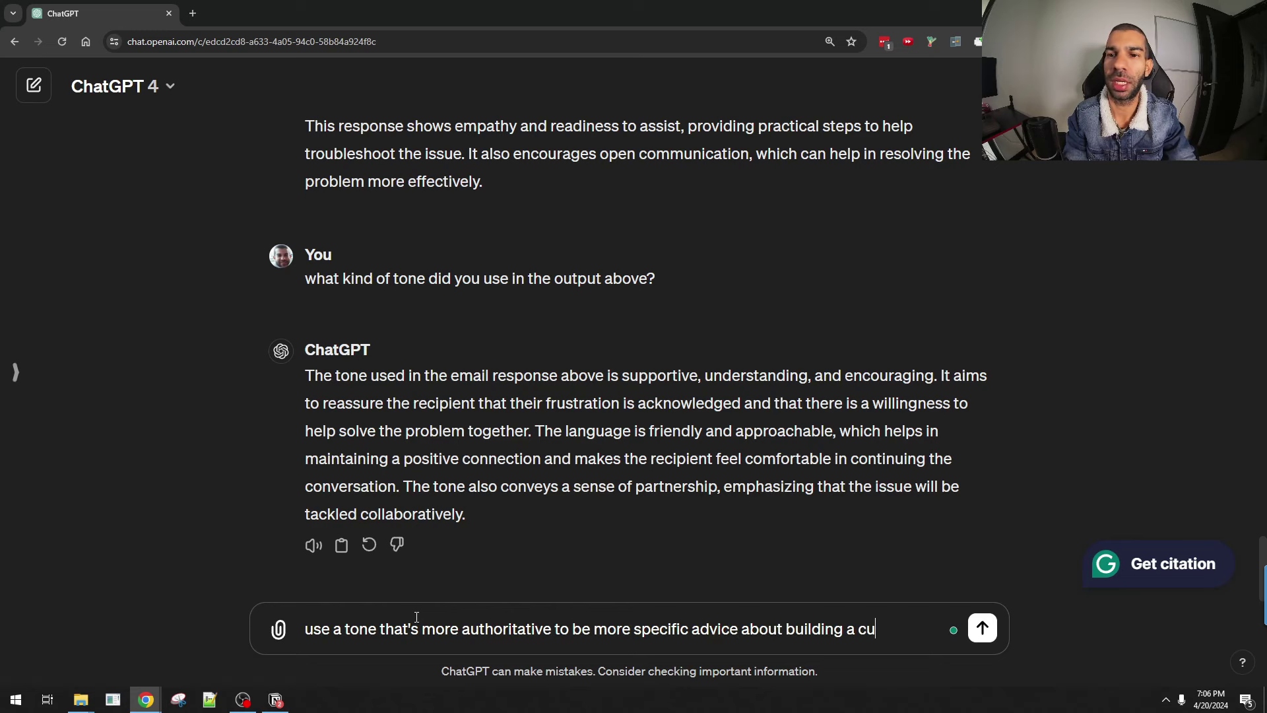
{"action": "type", "text": "i want the advice to use the latest par"}
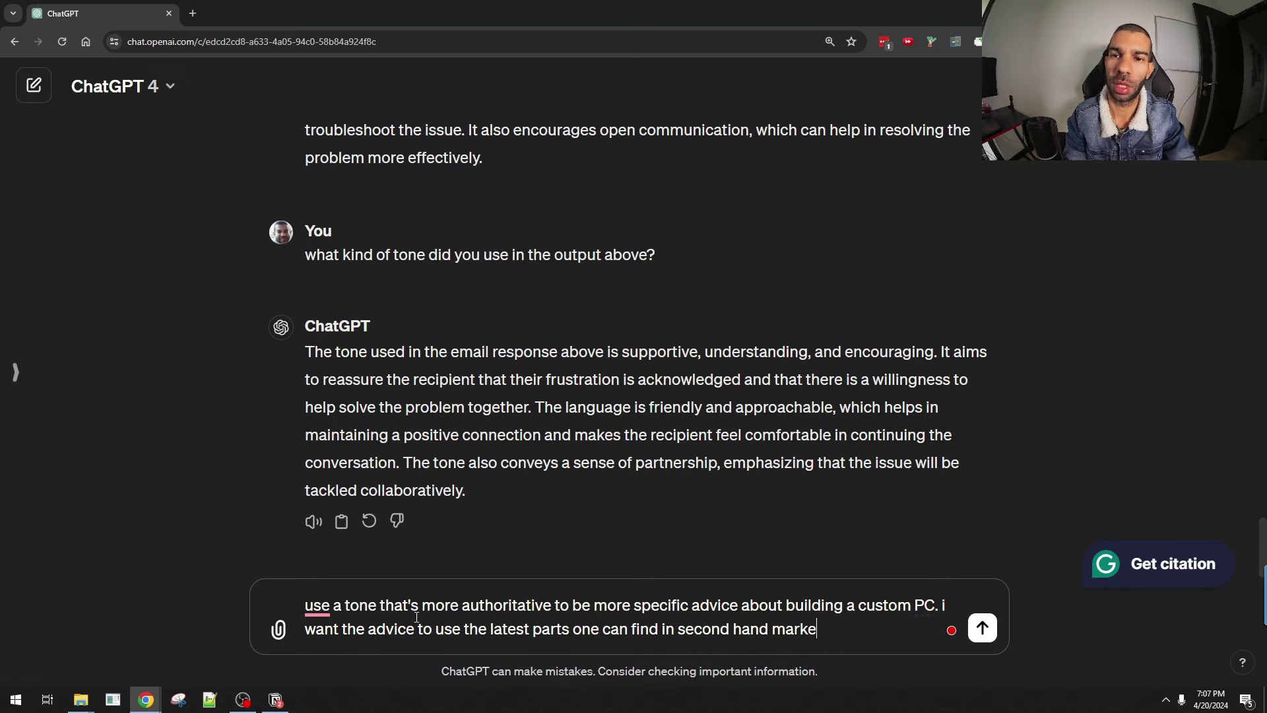
{"action": "type", "text": "ts"}
{"action": "key", "text": "Return"}
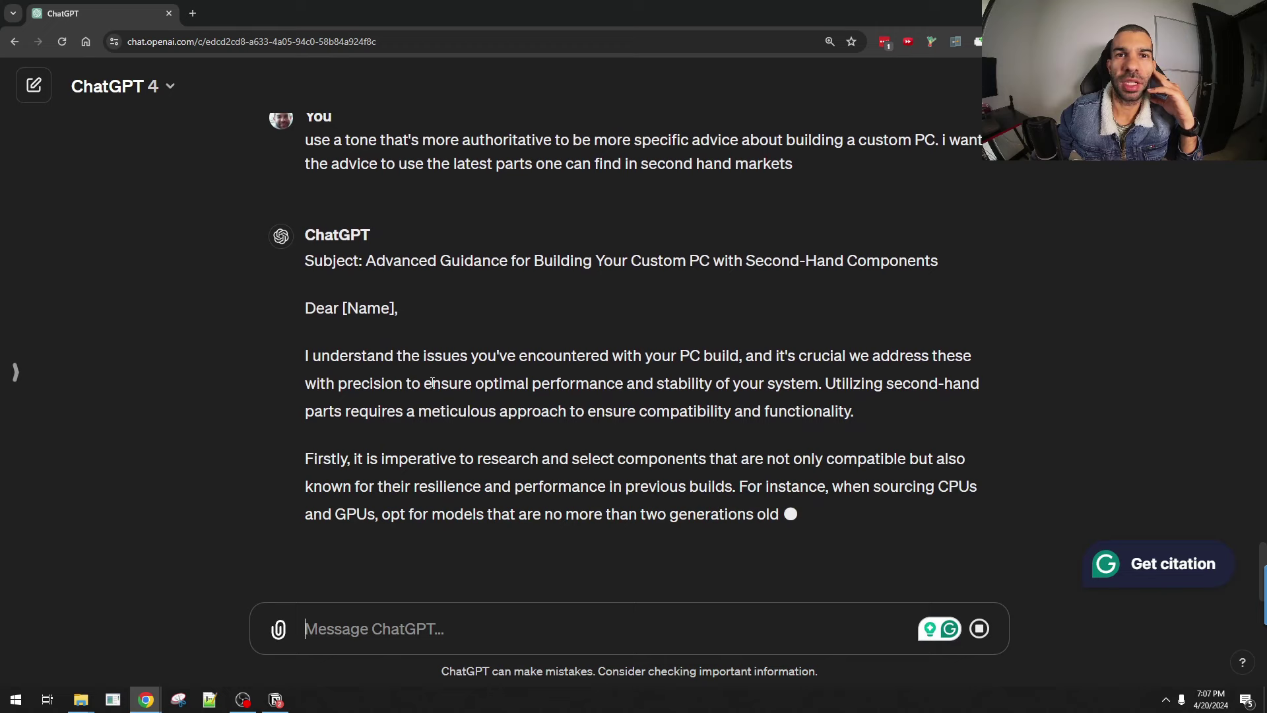
- Review the authoritative version of the email down to its sign-off, examining its wording and its advice on selecting and verifying components
{"action": "left_click_drag", "start_coordinate": [441, 379], "coordinate": [828, 295]}
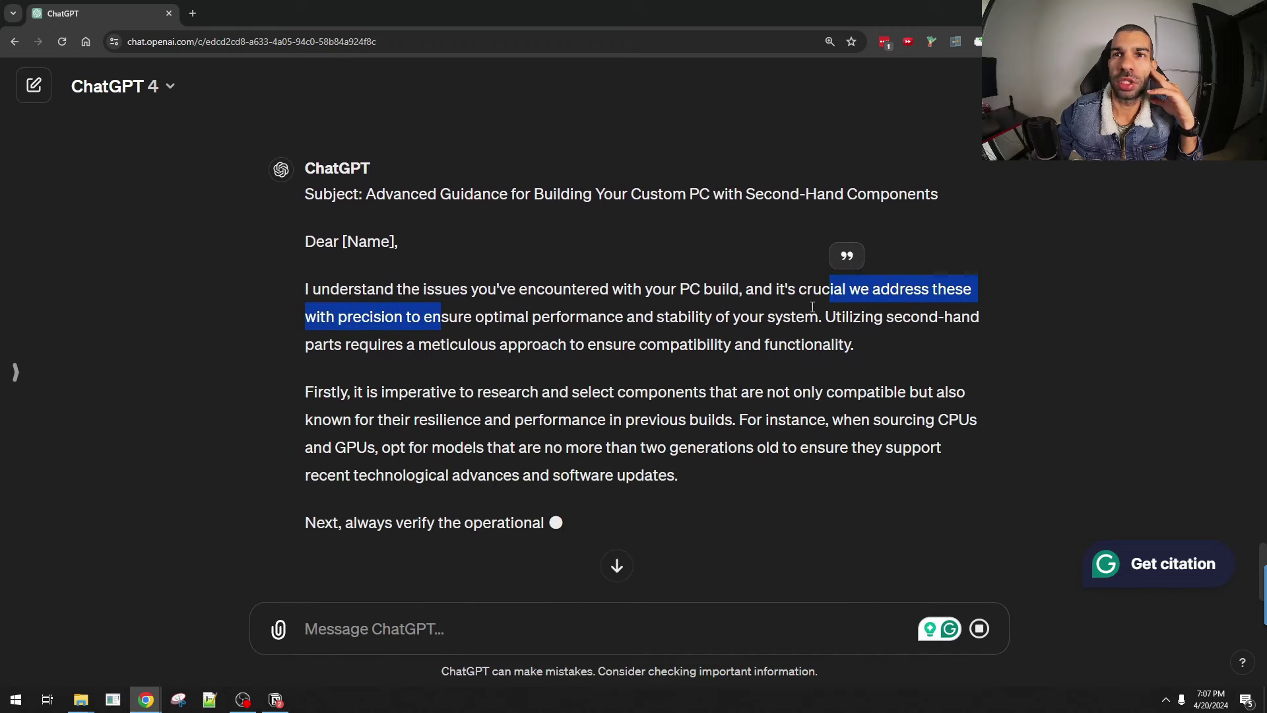
{"action": "scroll", "coordinate": [813, 307], "scroll_direction": "up", "scroll_amount": 1}
{"action": "scroll", "coordinate": [594, 396], "scroll_direction": "down", "scroll_amount": 2}
{"action": "left_click_drag", "start_coordinate": [336, 373], "coordinate": [622, 400]}
{"action": "left_click_drag", "start_coordinate": [377, 448], "coordinate": [435, 448]}
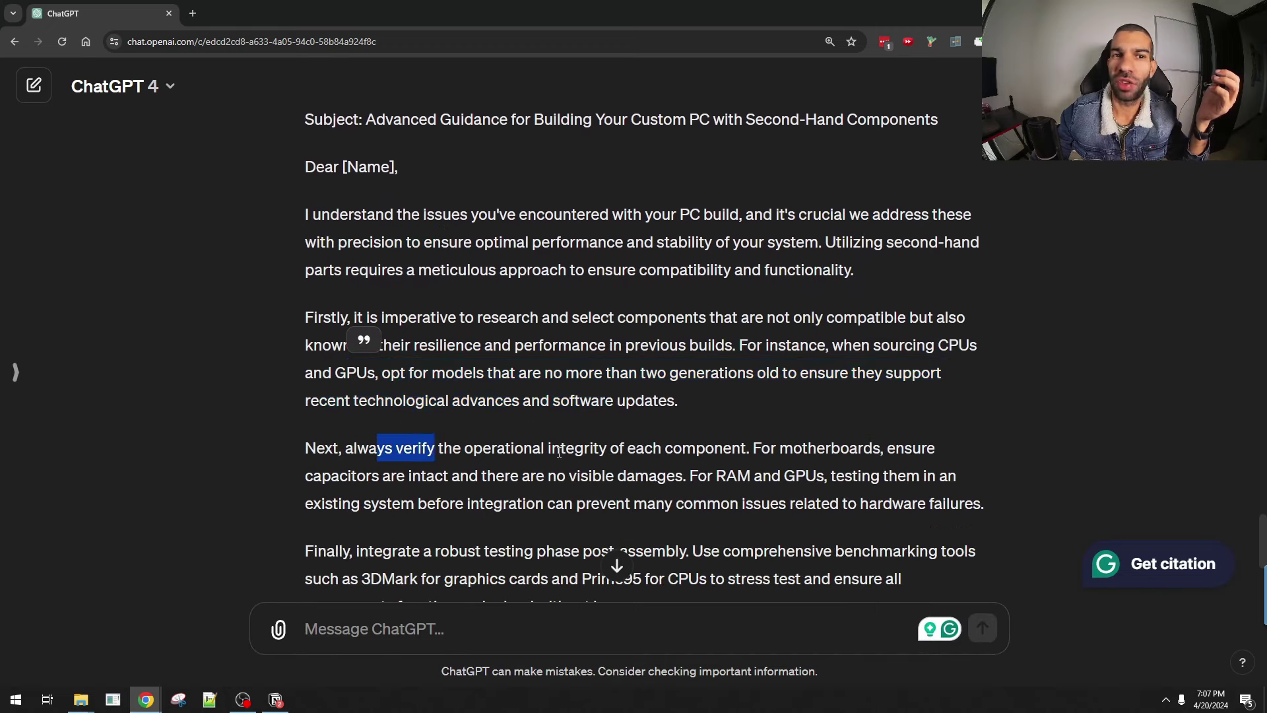
{"action": "left_click_drag", "start_coordinate": [559, 452], "coordinate": [453, 379]}
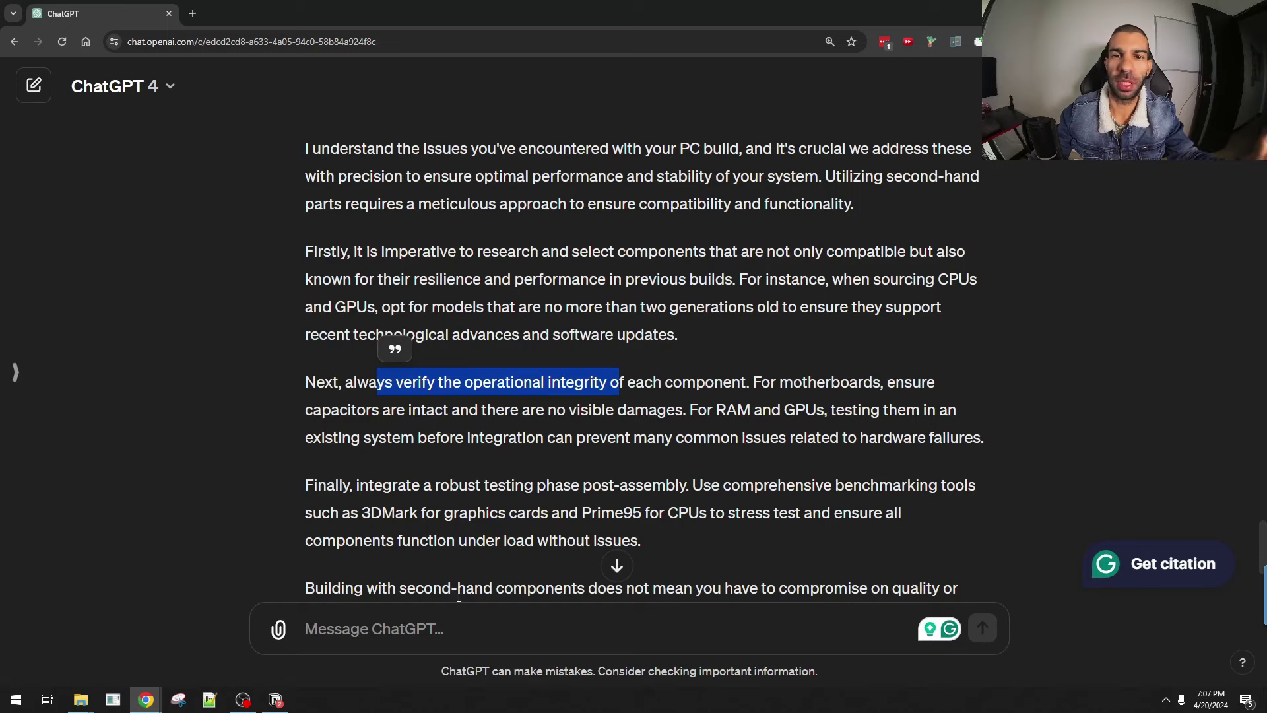
{"action": "scroll", "coordinate": [348, 525], "scroll_direction": "down", "scroll_amount": 2}
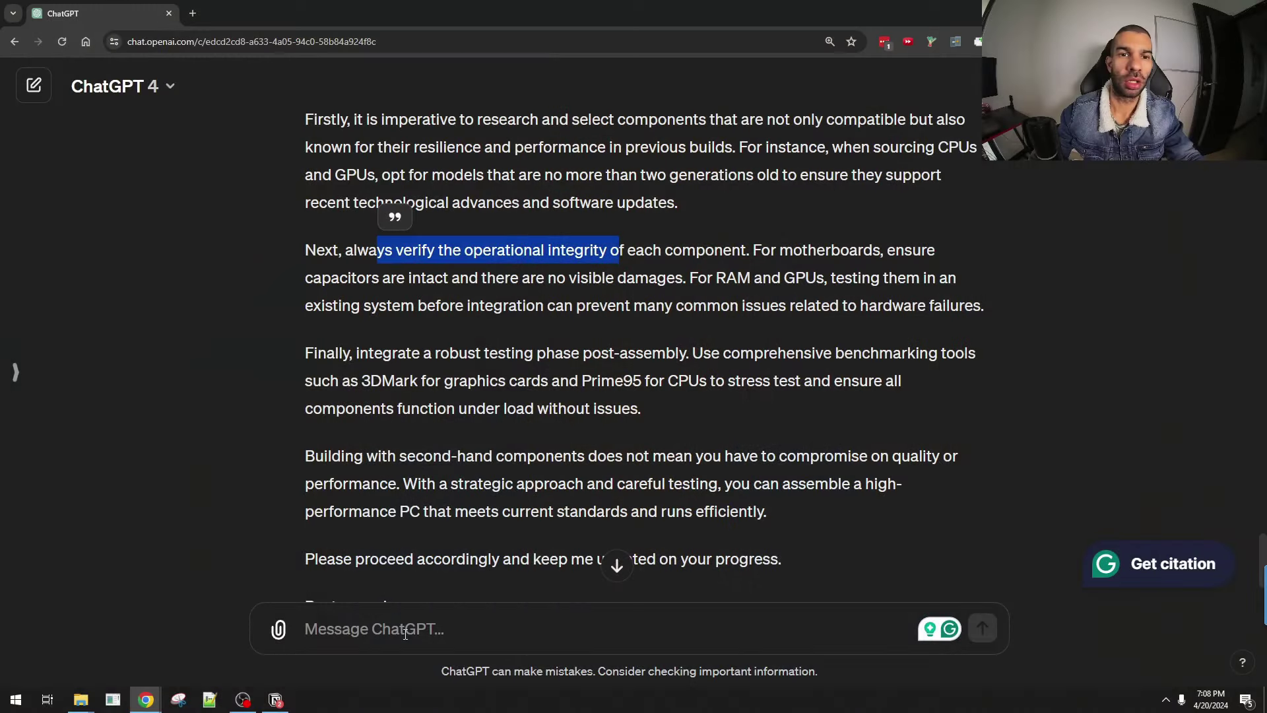
{"action": "left_click", "coordinate": [462, 526]}
{"action": "scroll", "coordinate": [462, 528], "scroll_direction": "down", "scroll_amount": 2}
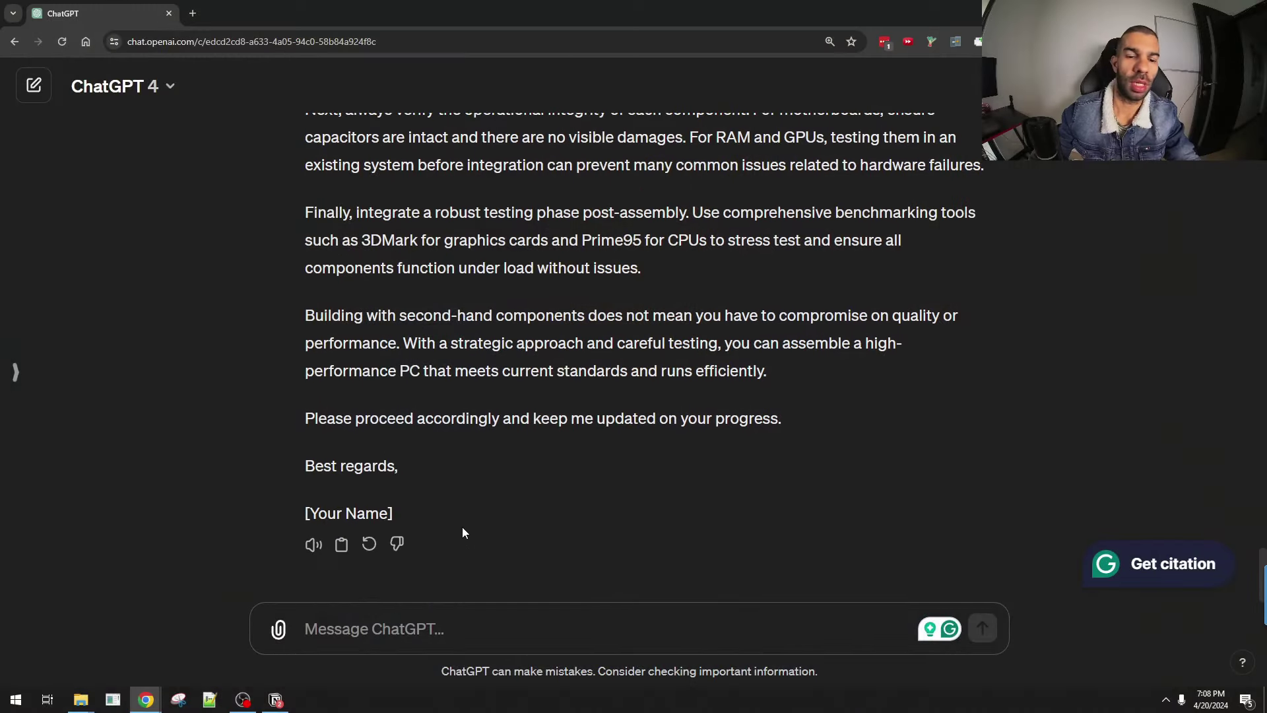
- Send a prompt about figuring out the biggest pain points facing the market of people wanting to build custom pcs with 2nd hand parts
{"action": "type", "text": "i want to figure"}
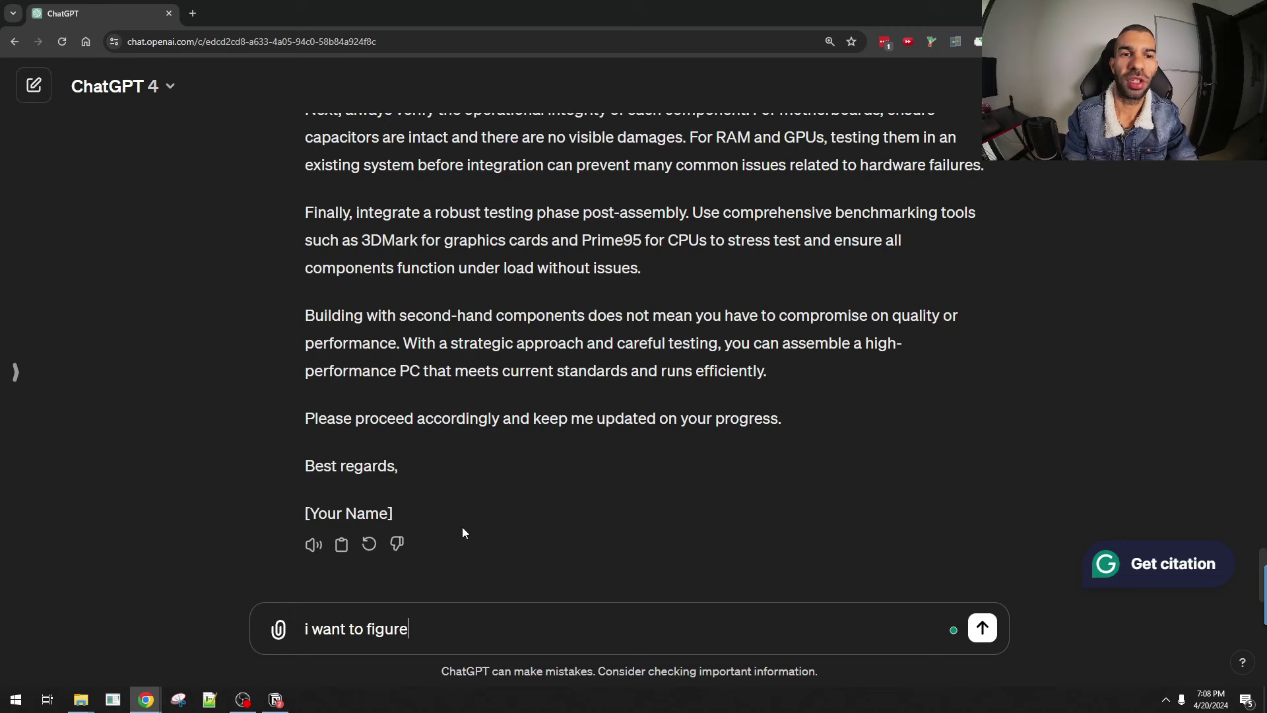
{"action": "type", "text": " out what the biggest p"}
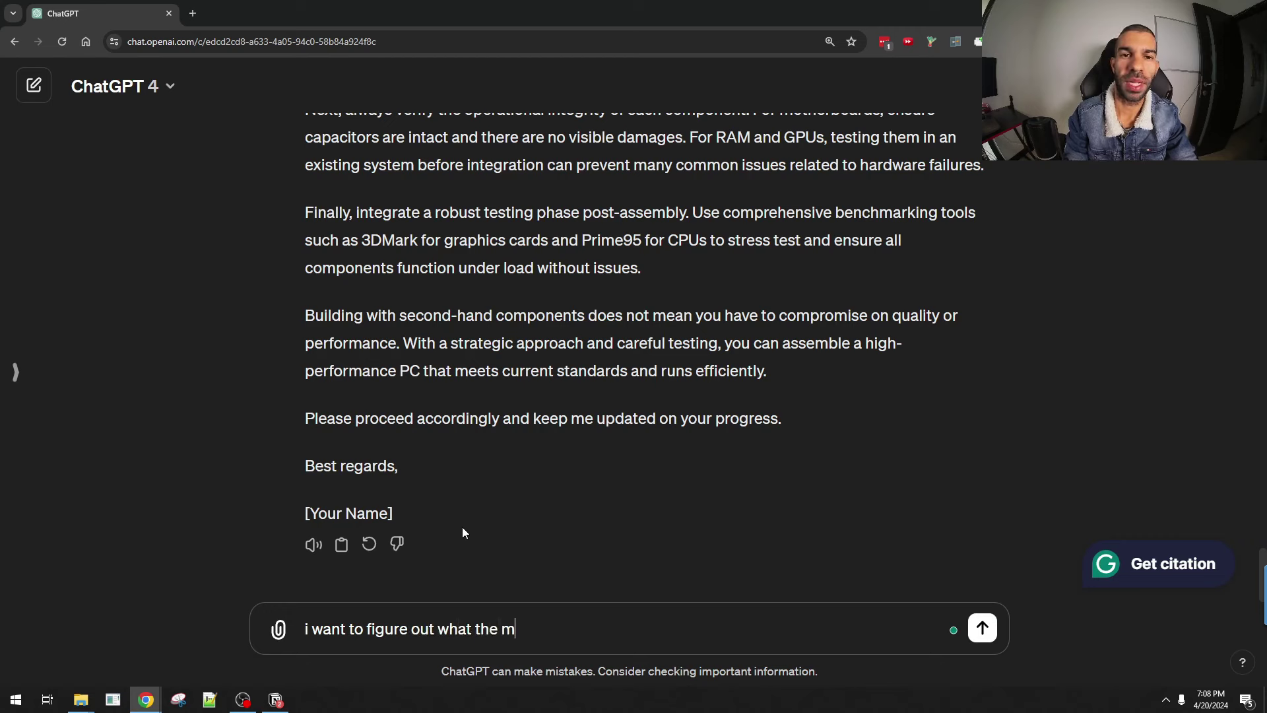
{"action": "type", "text": "aint points of my market (people wanting to build 2"}
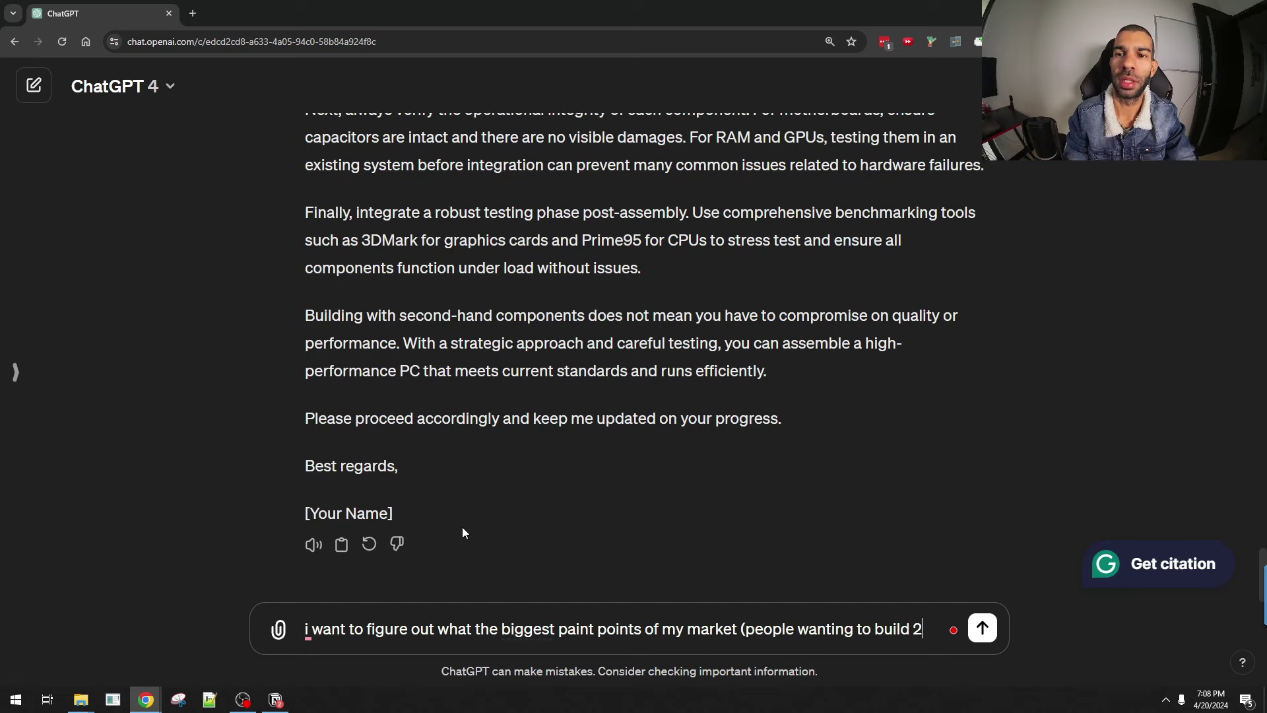
{"action": "type", "text": "hand ca"}
{"action": "key", "text": "BackSpace"}
{"action": "key", "text": "BackSpace"}
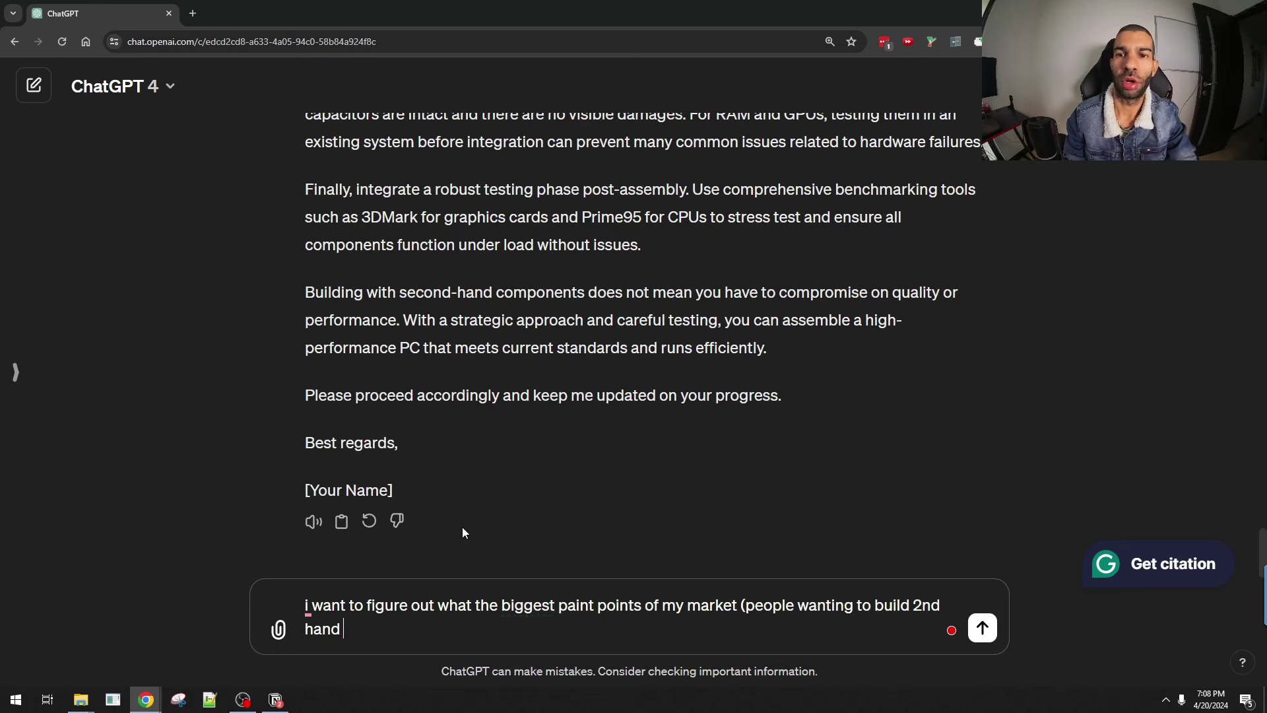
{"action": "type", "text": "custom pcs "}
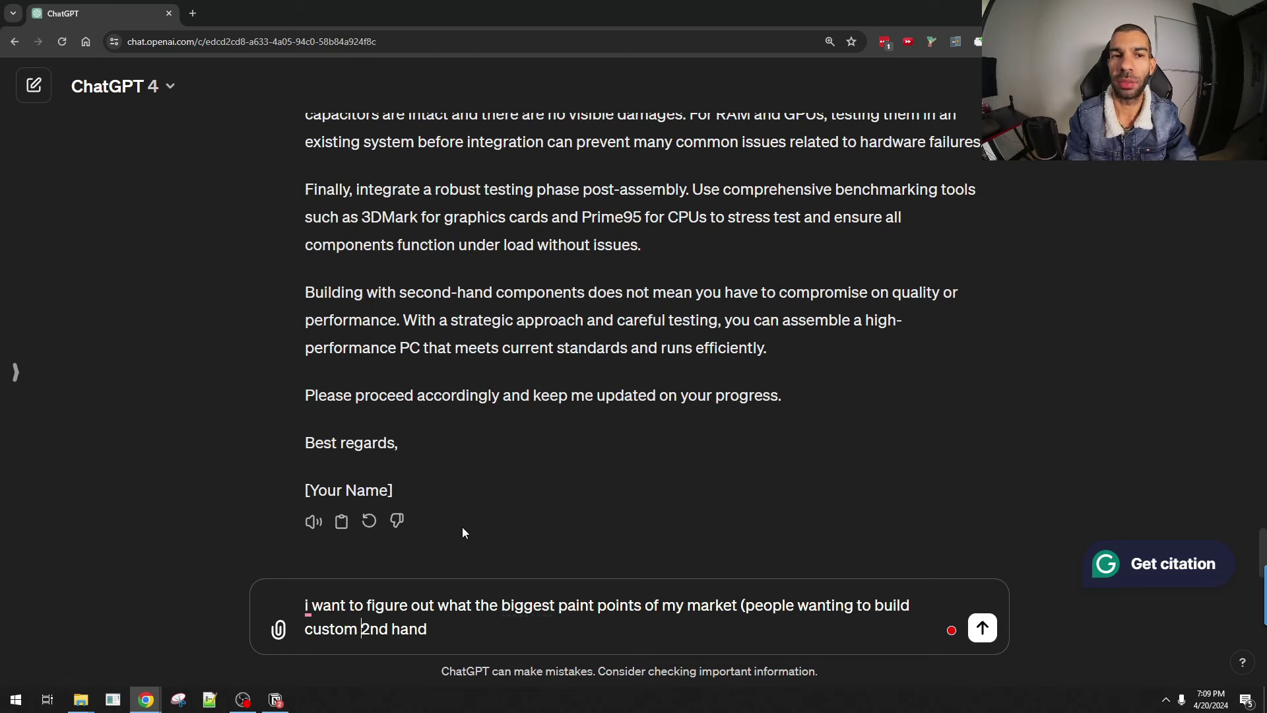
{"action": "type", "text": "with"}
{"action": "key", "text": "End"}
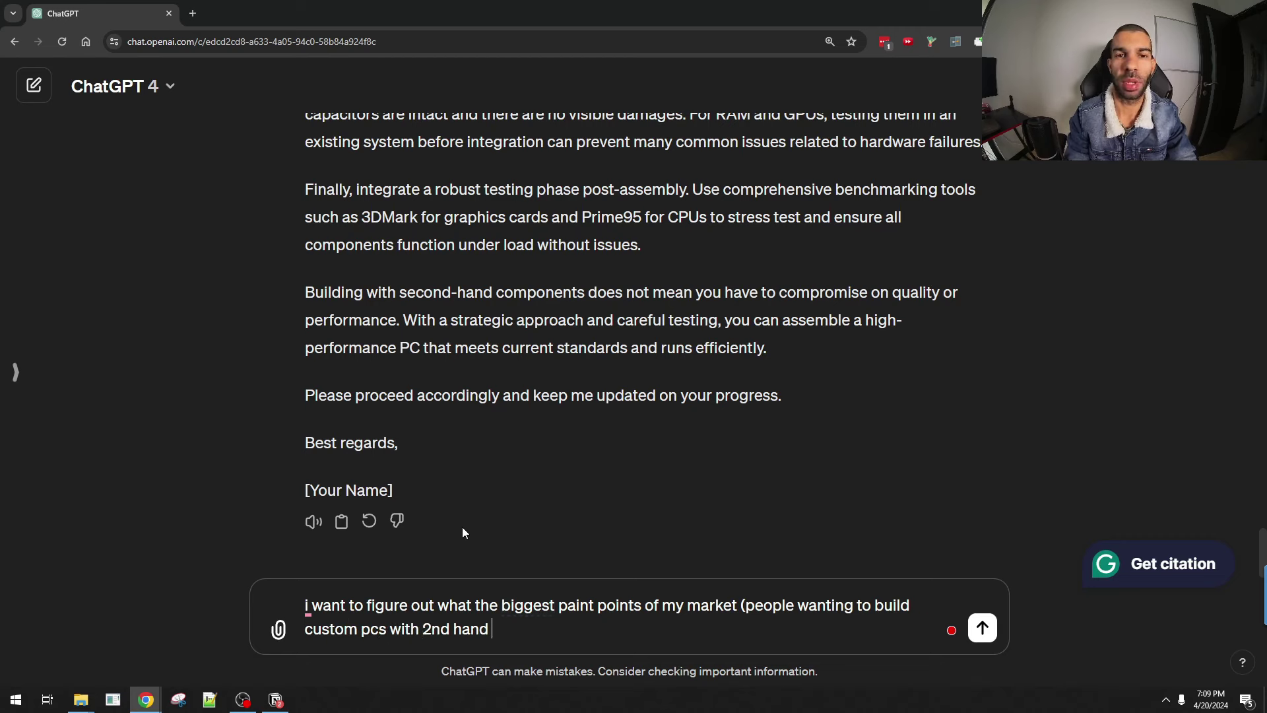
{"action": "type", "text": "parts ) are facing"}
{"action": "key", "text": "Return"}
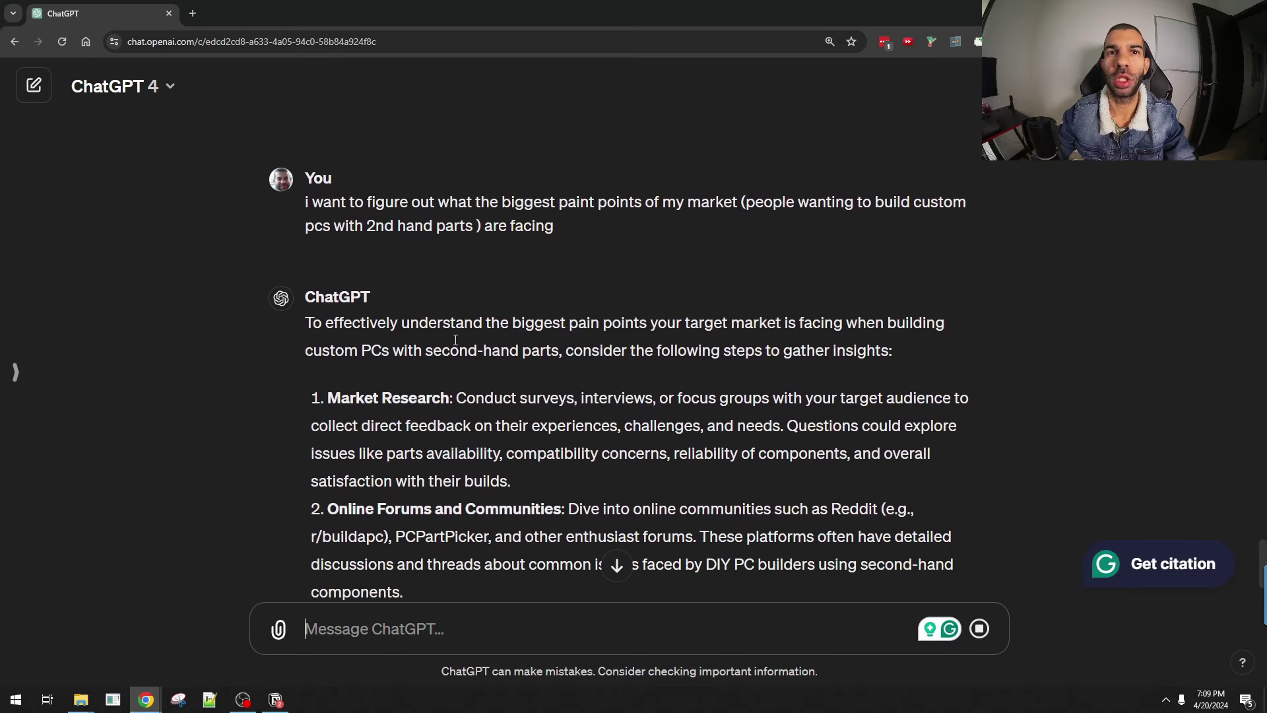
- Look over the suggested steps for gathering insights into the target market's pain points
{"action": "left_click_drag", "start_coordinate": [438, 202], "coordinate": [556, 226]}
{"action": "scroll", "coordinate": [493, 381], "scroll_direction": "down", "scroll_amount": 3}
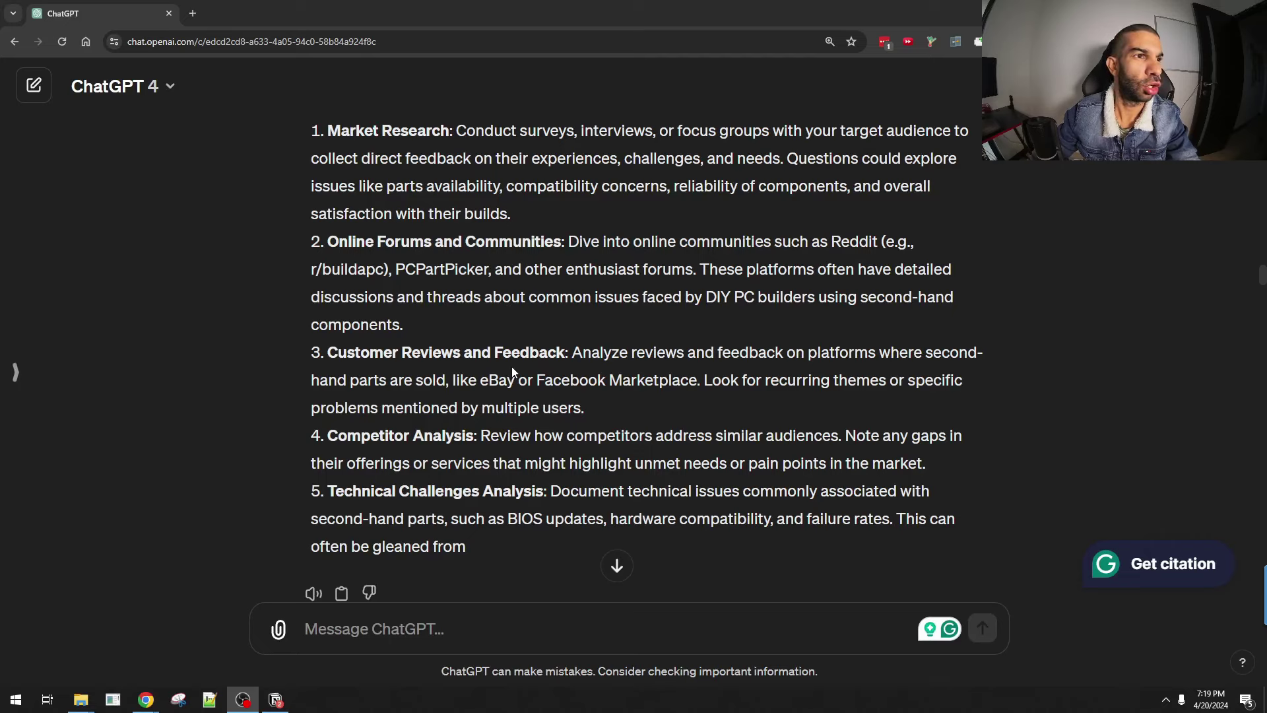
{"action": "scroll", "coordinate": [481, 317], "scroll_direction": "up", "scroll_amount": 2}
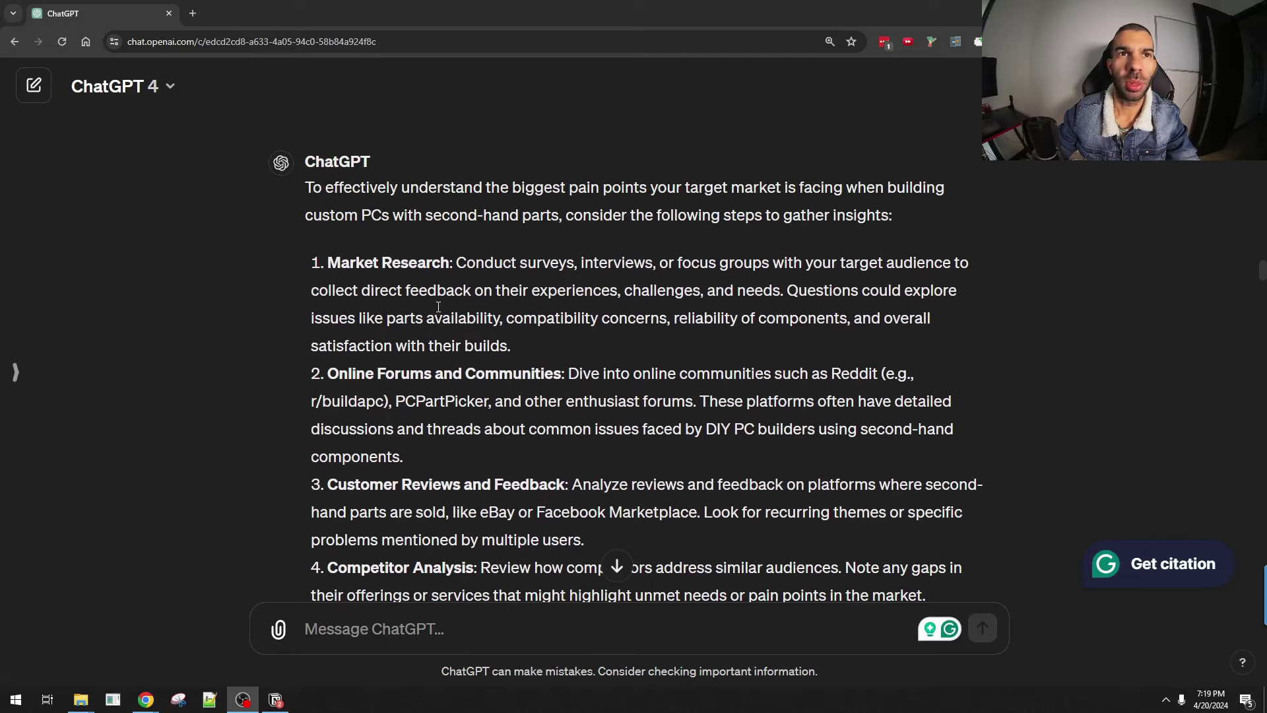
{"action": "scroll", "coordinate": [496, 236], "scroll_direction": "down", "scroll_amount": 5}
{"action": "scroll", "coordinate": [296, 335], "scroll_direction": "up", "scroll_amount": 7}
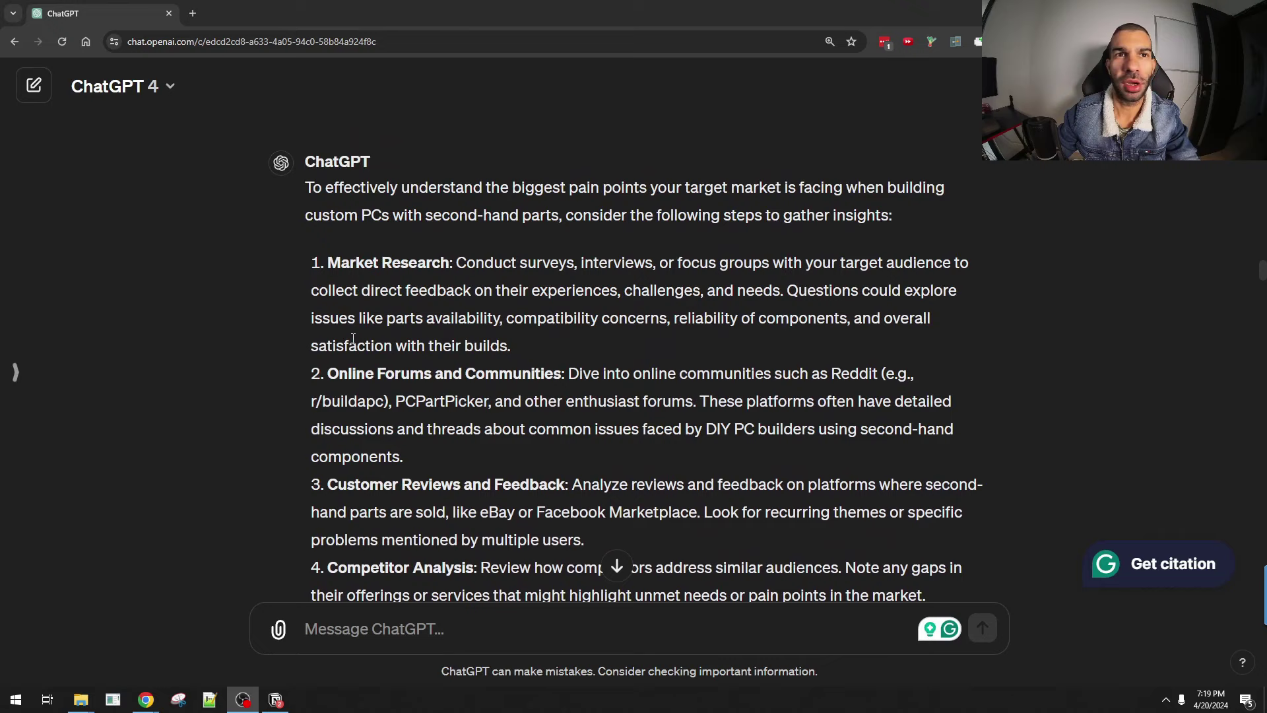
- Look over the remaining research steps and the follow-up prompt asking for specifics on the challenges these people face
{"action": "scroll", "coordinate": [296, 335], "scroll_direction": "down", "scroll_amount": 2}
{"action": "left_click_drag", "start_coordinate": [371, 215], "coordinate": [404, 456]}
{"action": "scroll", "coordinate": [535, 359], "scroll_direction": "down", "scroll_amount": 9}
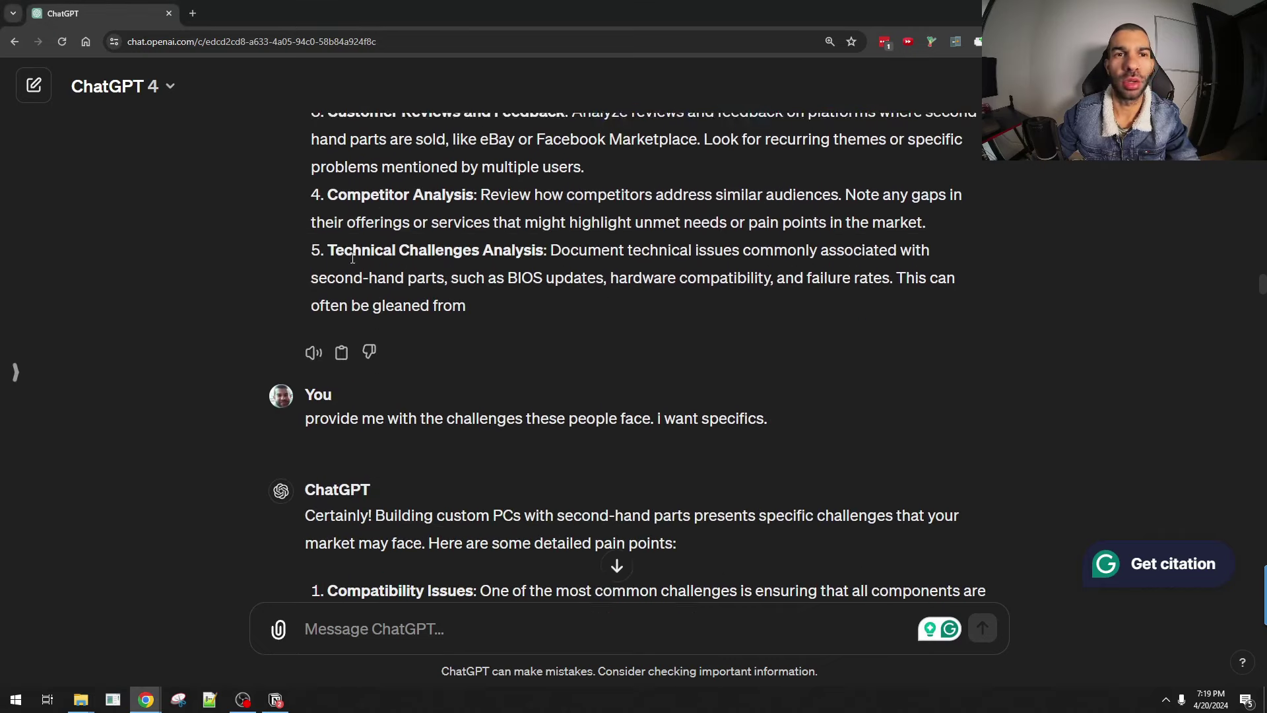
{"action": "left_click_drag", "start_coordinate": [375, 263], "coordinate": [601, 265]}
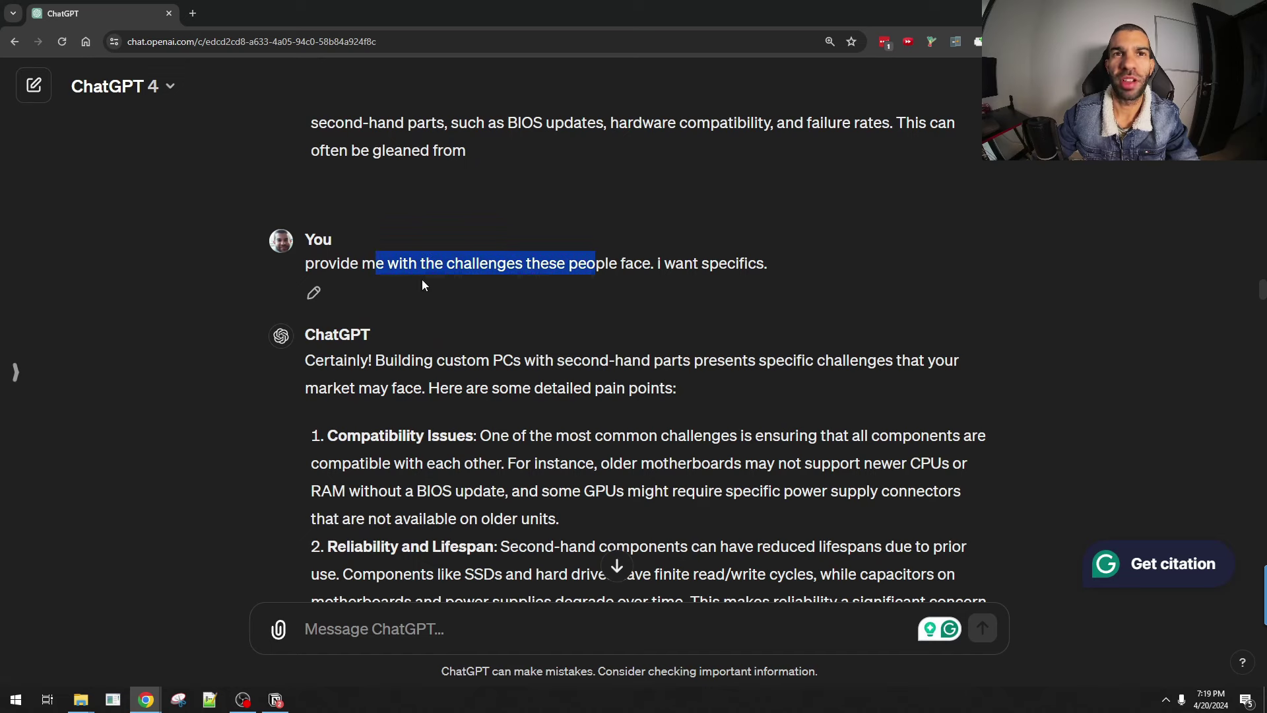
{"action": "scroll", "coordinate": [507, 325], "scroll_direction": "down", "scroll_amount": 3}
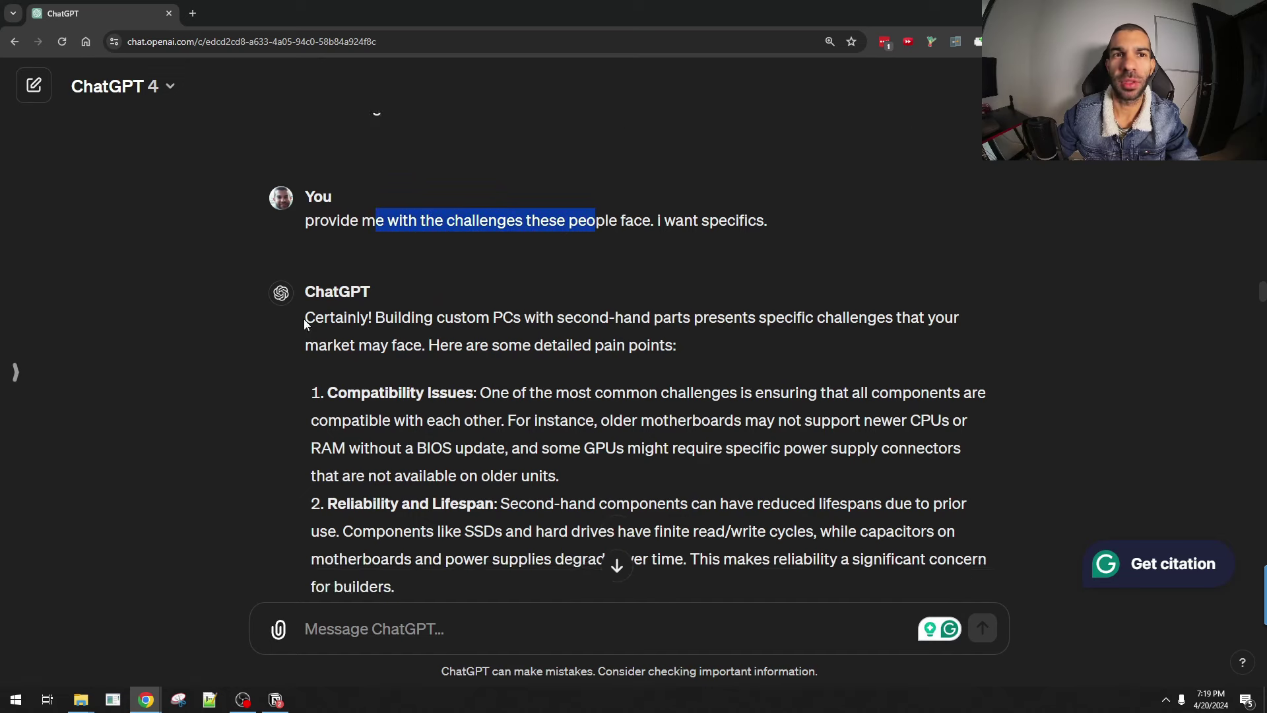
- Examine the first four pain points: compatibility issues, reliability and lifespan, lack of warranties, and difficulty in benchmarking and testing
{"action": "left_click_drag", "start_coordinate": [340, 234], "coordinate": [508, 239]}
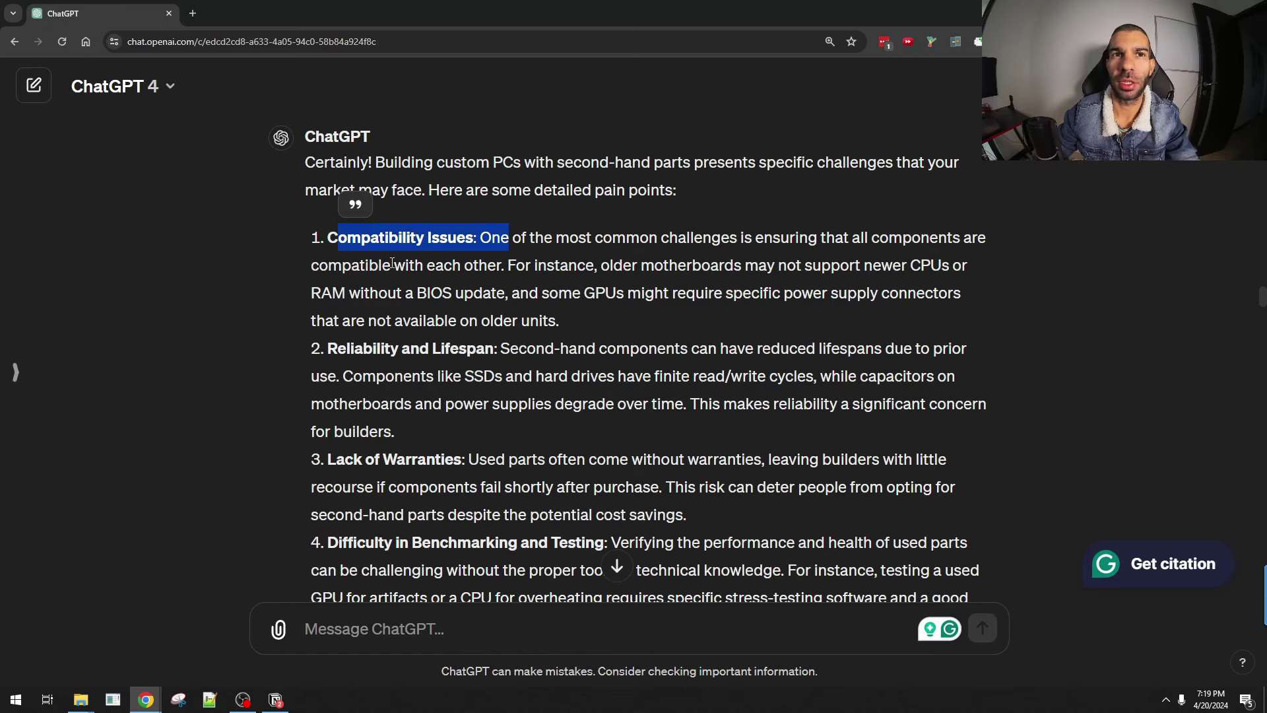
{"action": "left_click_drag", "start_coordinate": [328, 348], "coordinate": [495, 350]}
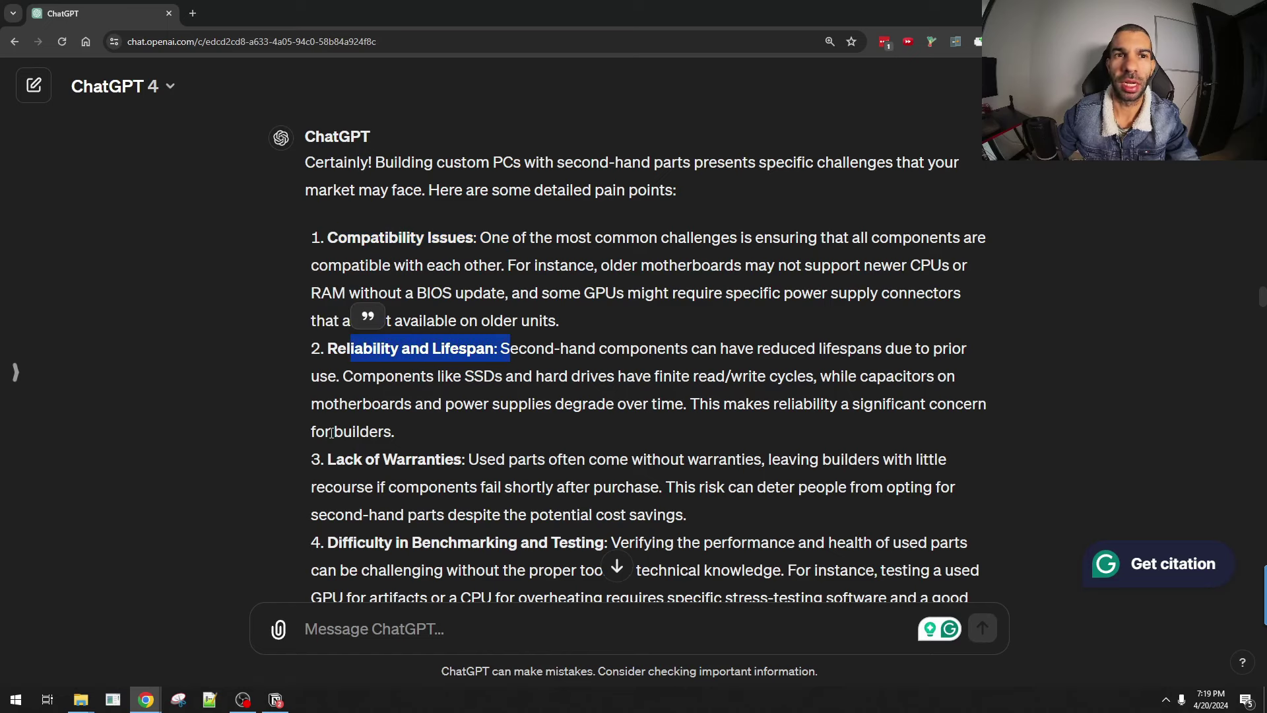
{"action": "left_click_drag", "start_coordinate": [328, 459], "coordinate": [457, 462]}
{"action": "scroll", "coordinate": [380, 388], "scroll_direction": "down", "scroll_amount": 3}
{"action": "left_click_drag", "start_coordinate": [366, 352], "coordinate": [551, 351]}
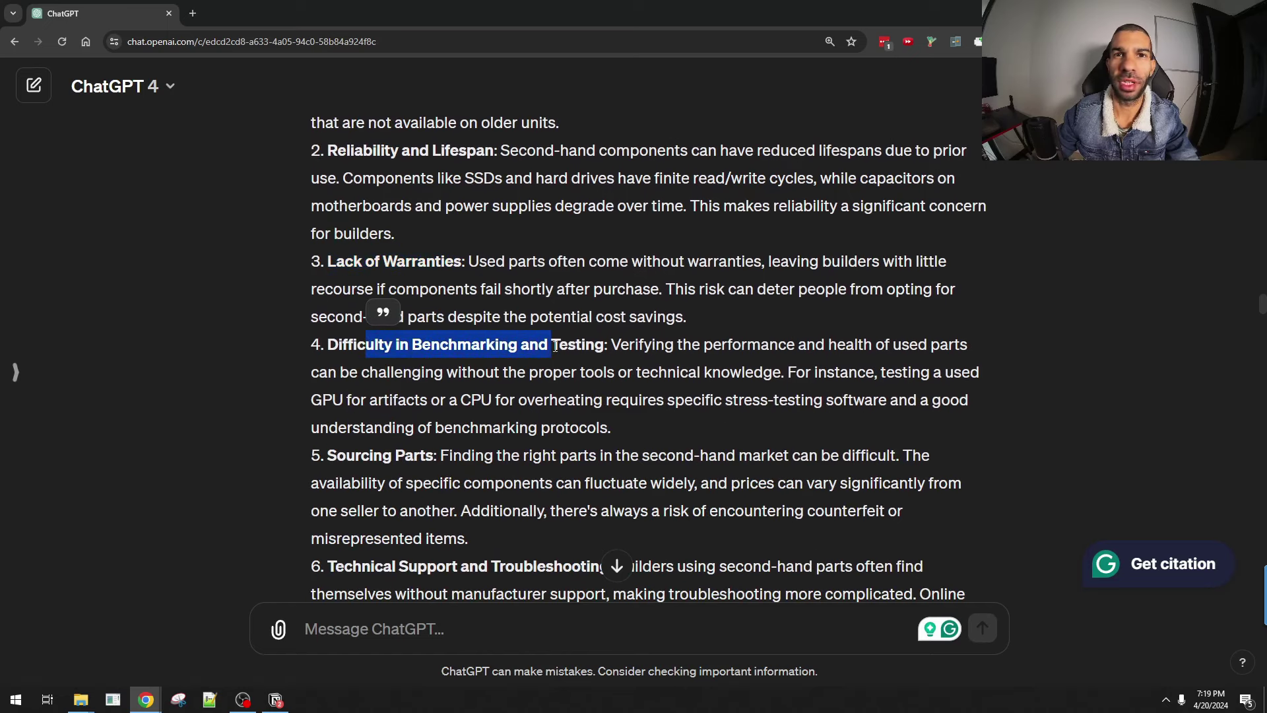
- Examine the remaining pain points on sourcing parts, technical support and software compatibility, down to the closing summary
{"action": "scroll", "coordinate": [342, 302], "scroll_direction": "down", "scroll_amount": 4}
{"action": "scroll", "coordinate": [369, 291], "scroll_direction": "up", "scroll_amount": 6}
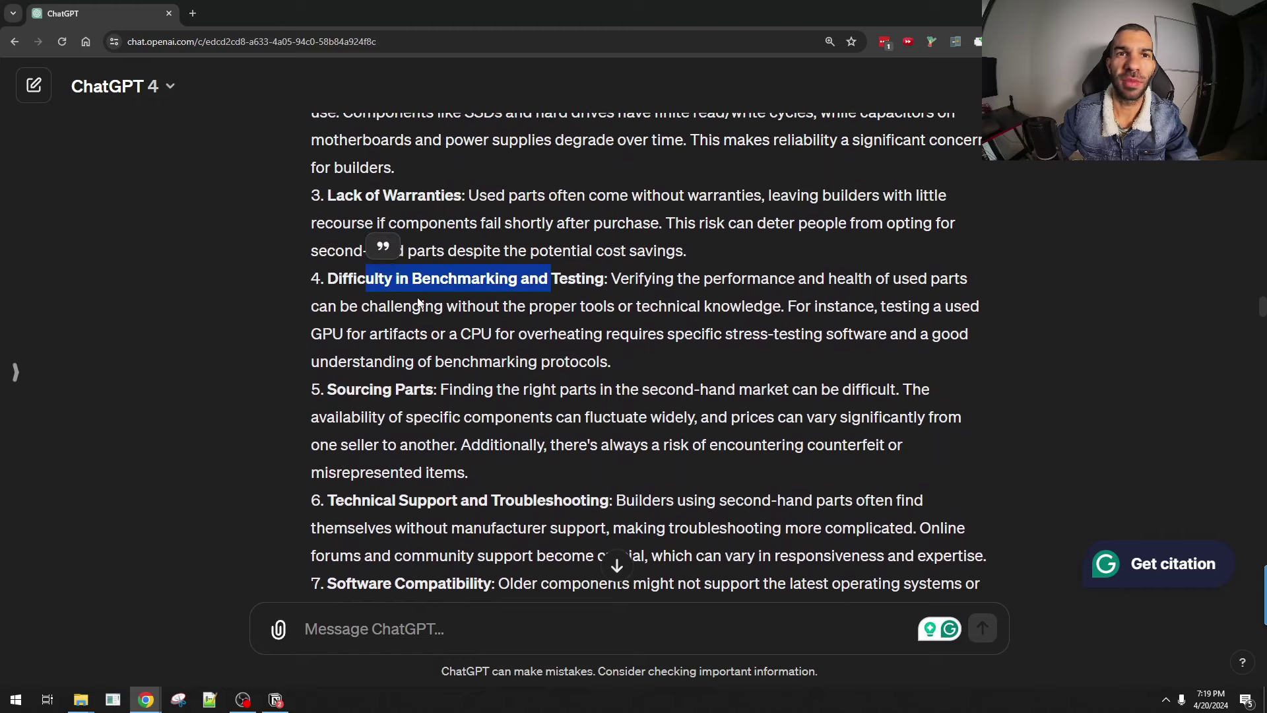
{"action": "scroll", "coordinate": [383, 277], "scroll_direction": "down", "scroll_amount": 7}
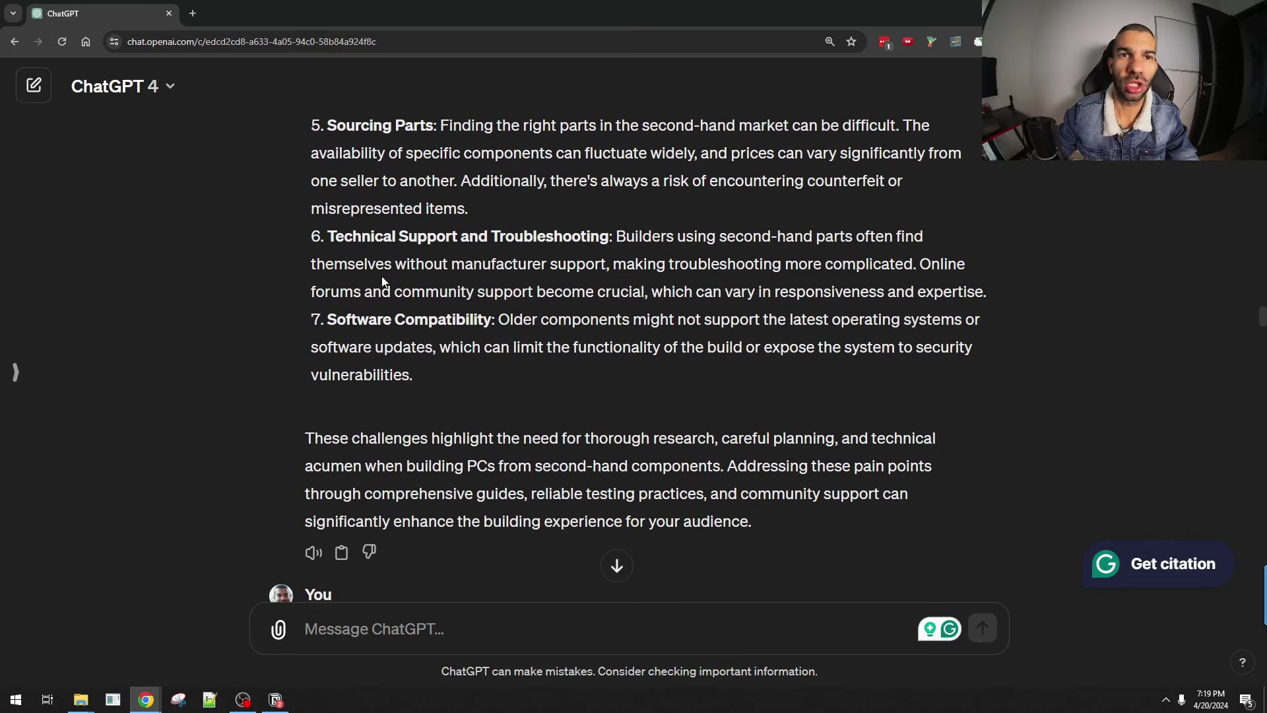
{"action": "left_click_drag", "start_coordinate": [328, 314], "coordinate": [488, 318]}
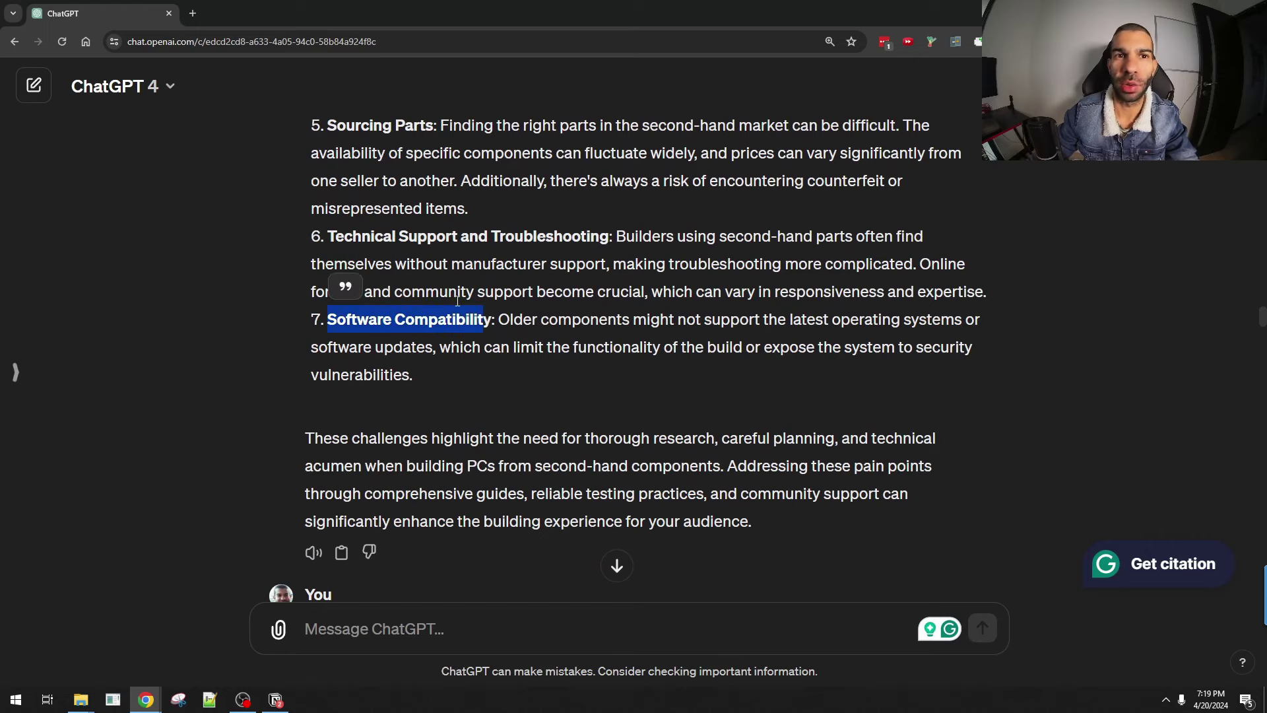
{"action": "scroll", "coordinate": [406, 273], "scroll_direction": "down", "scroll_amount": 3}
{"action": "scroll", "coordinate": [328, 233], "scroll_direction": "up", "scroll_amount": 1}
{"action": "scroll", "coordinate": [328, 233], "scroll_direction": "up", "scroll_amount": 2}
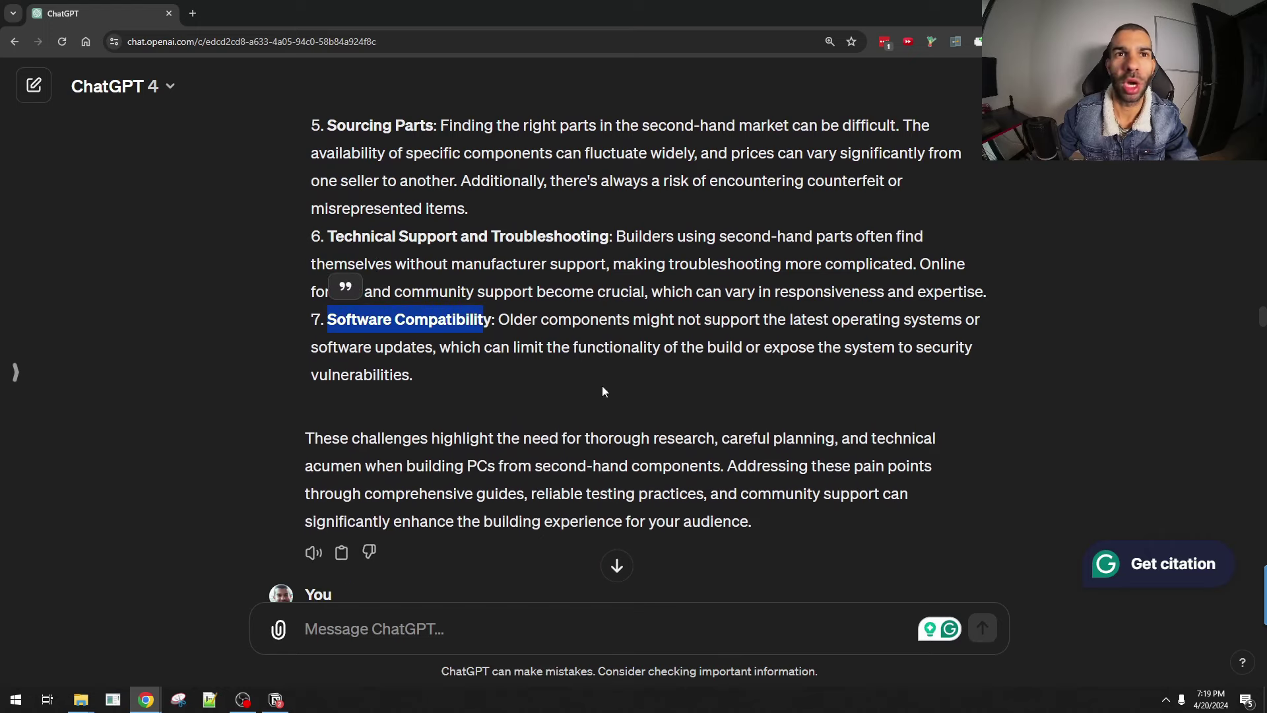
- Read the prompt requesting a checklist with SMART goals and look through the reply's heading and first three goals
{"action": "scroll", "coordinate": [389, 237], "scroll_direction": "down", "scroll_amount": 5}
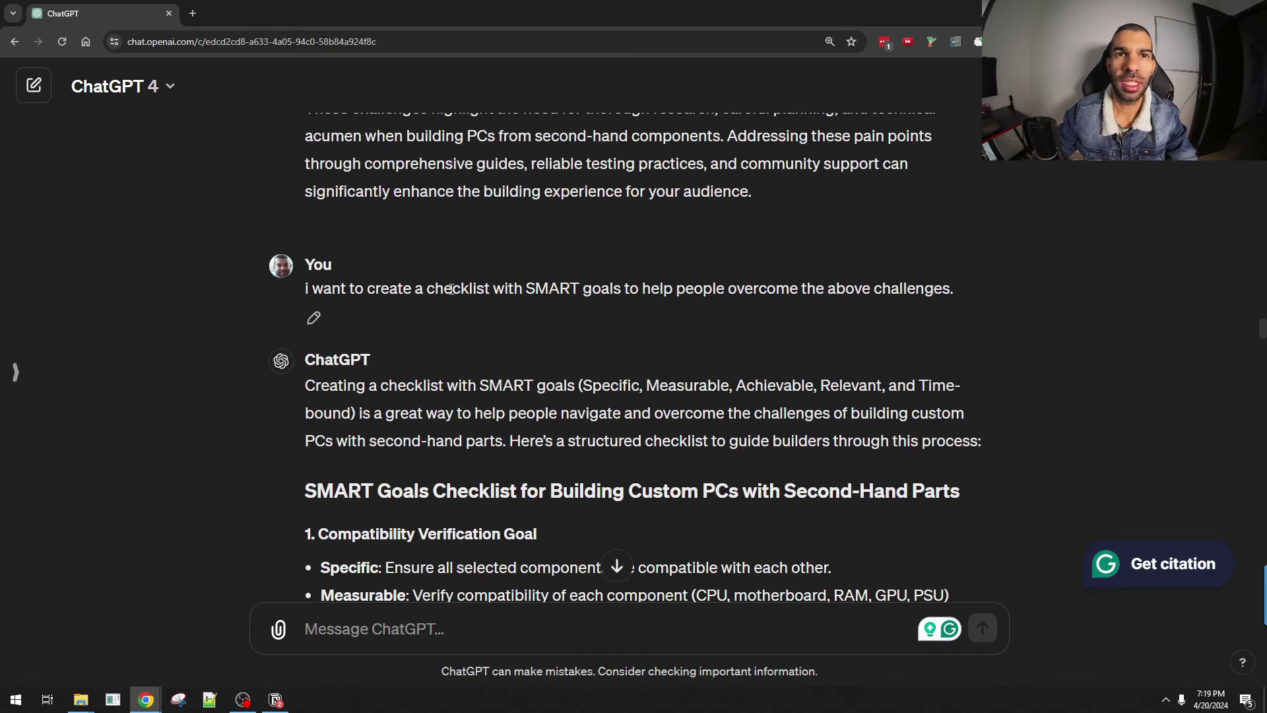
{"action": "left_click_drag", "start_coordinate": [398, 289], "coordinate": [778, 282]}
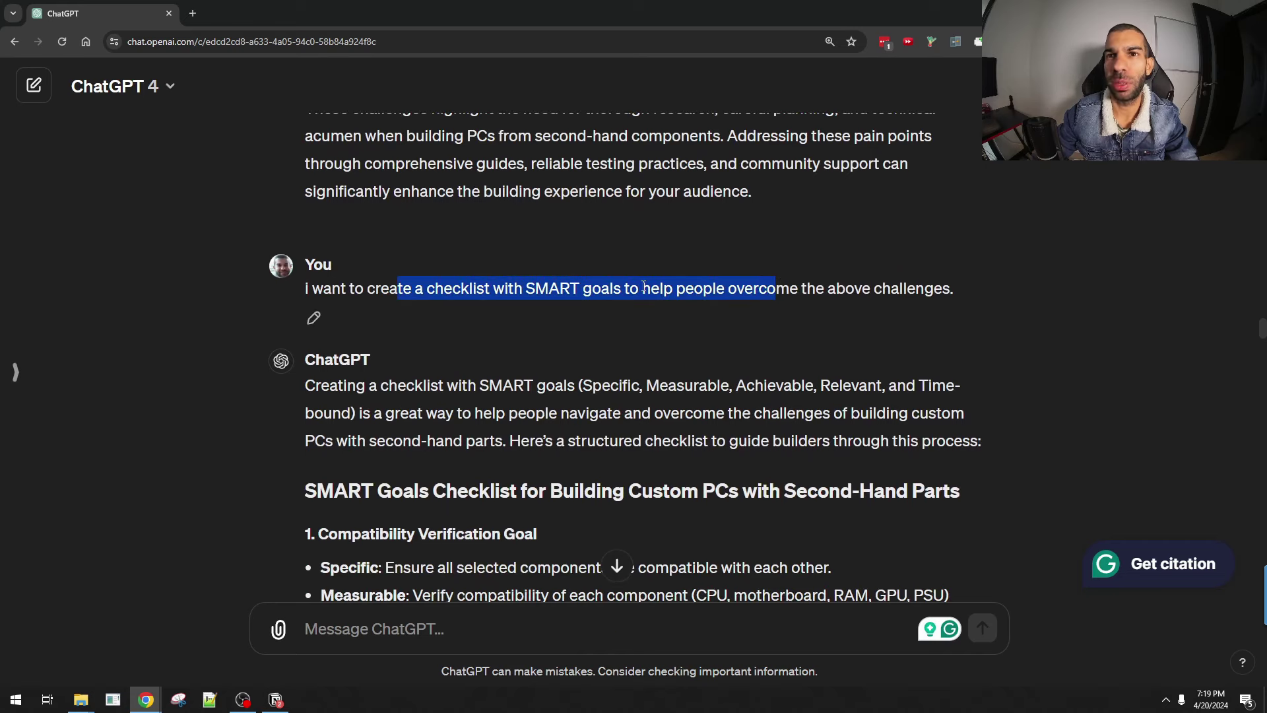
{"action": "scroll", "coordinate": [310, 277], "scroll_direction": "down", "scroll_amount": 3}
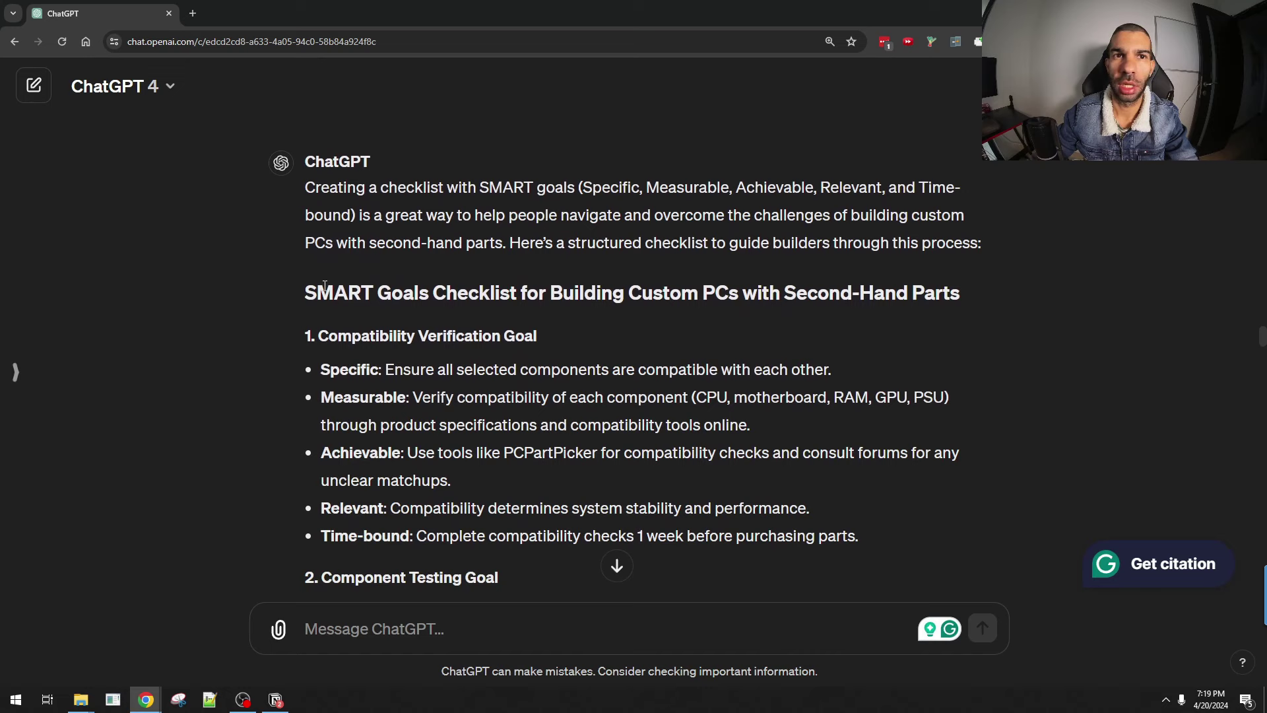
{"action": "left_click_drag", "start_coordinate": [324, 286], "coordinate": [800, 300]}
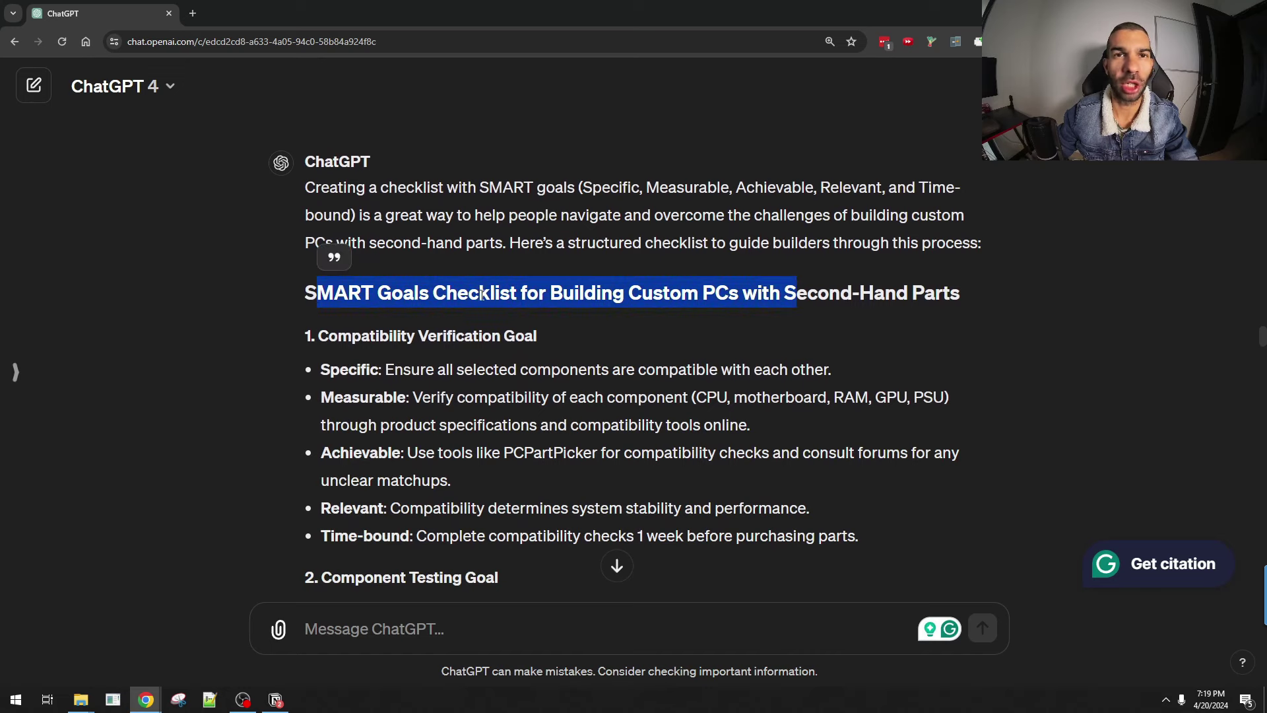
{"action": "scroll", "coordinate": [340, 276], "scroll_direction": "down", "scroll_amount": 1}
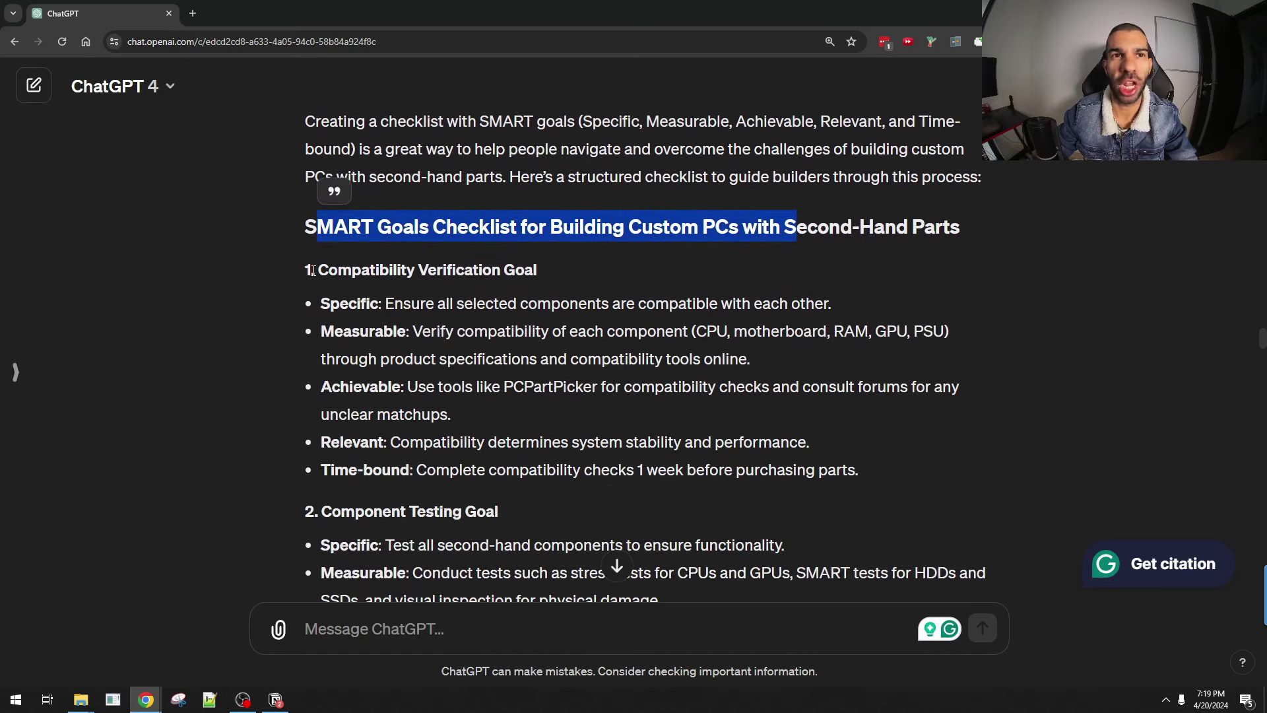
{"action": "scroll", "coordinate": [315, 275], "scroll_direction": "down", "scroll_amount": 8}
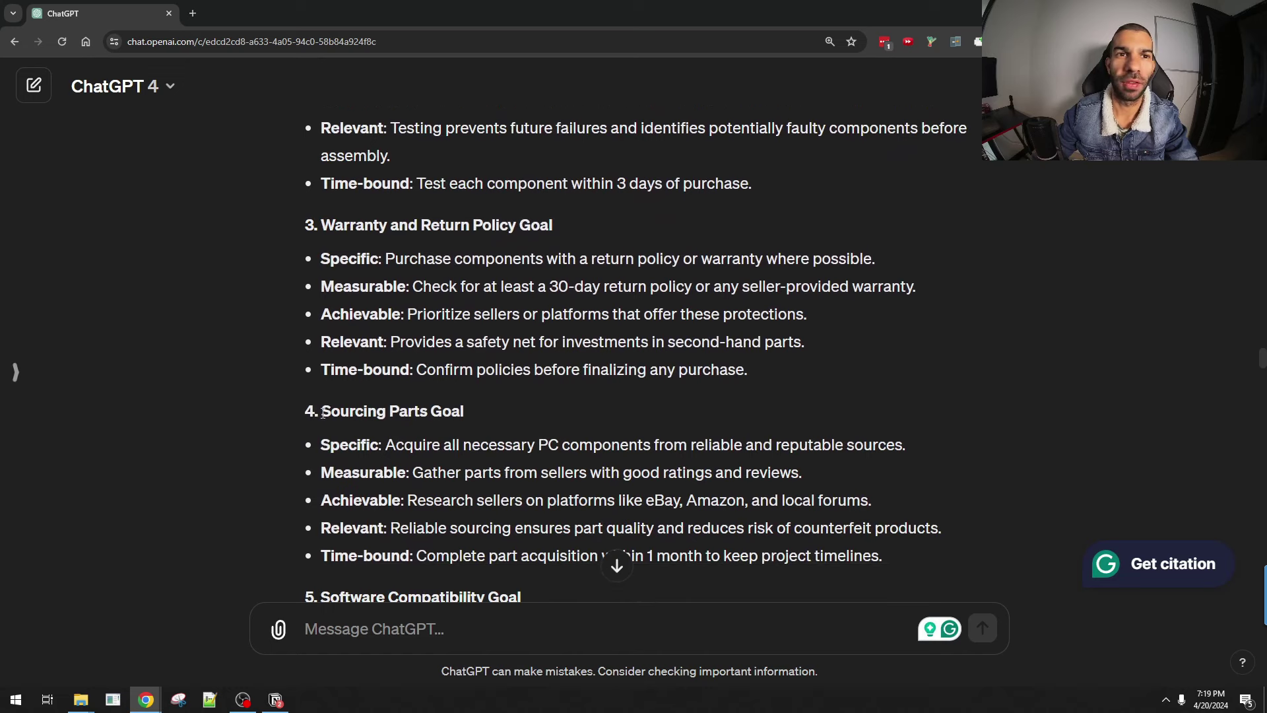
- Examine the Specific and Measurable criteria of the Sourcing Parts Goal in the SMART checklist
{"action": "left_click_drag", "start_coordinate": [322, 412], "coordinate": [541, 417]}
{"action": "scroll", "coordinate": [384, 312], "scroll_direction": "down", "scroll_amount": 2}
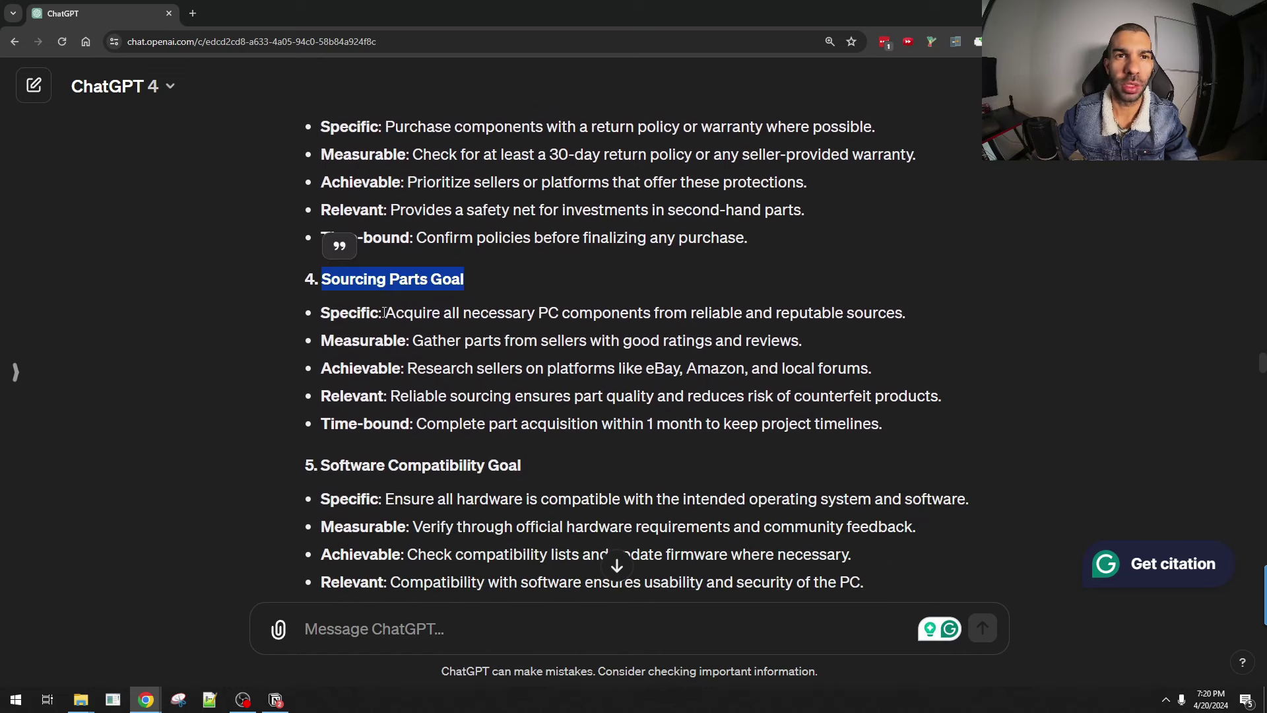
{"action": "left_click_drag", "start_coordinate": [319, 316], "coordinate": [928, 444]}
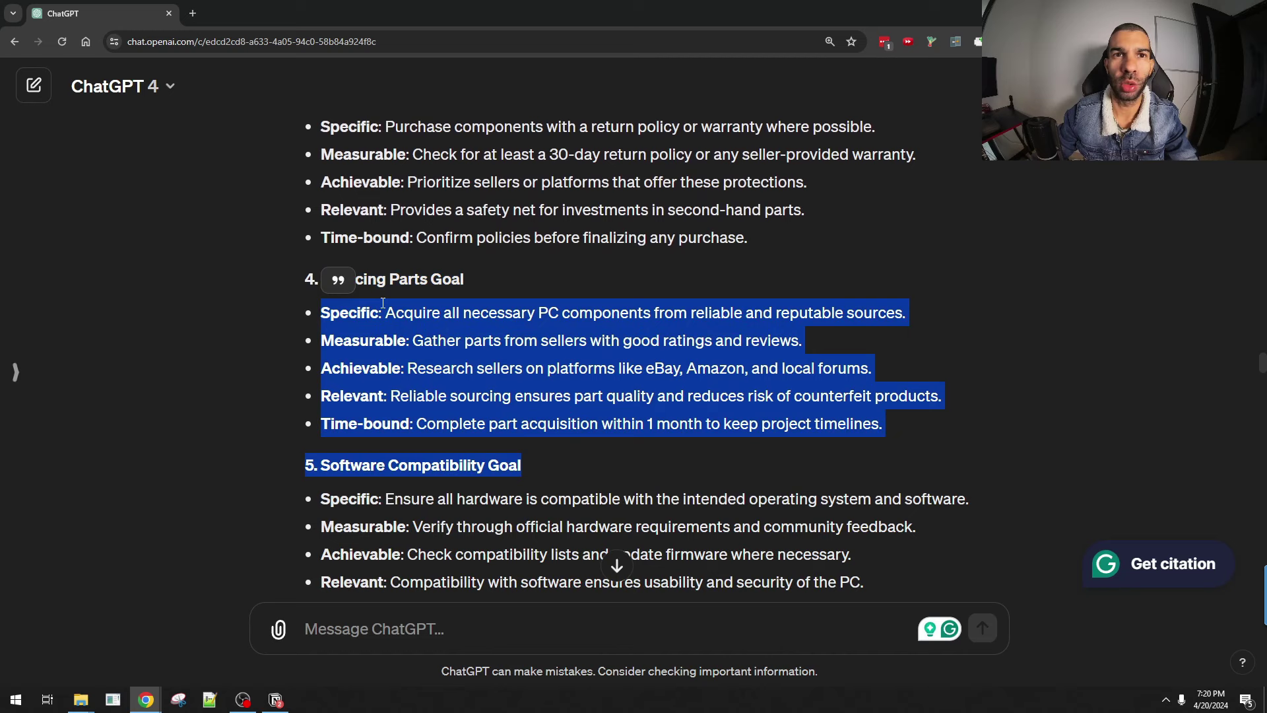
{"action": "left_click", "coordinate": [476, 328]}
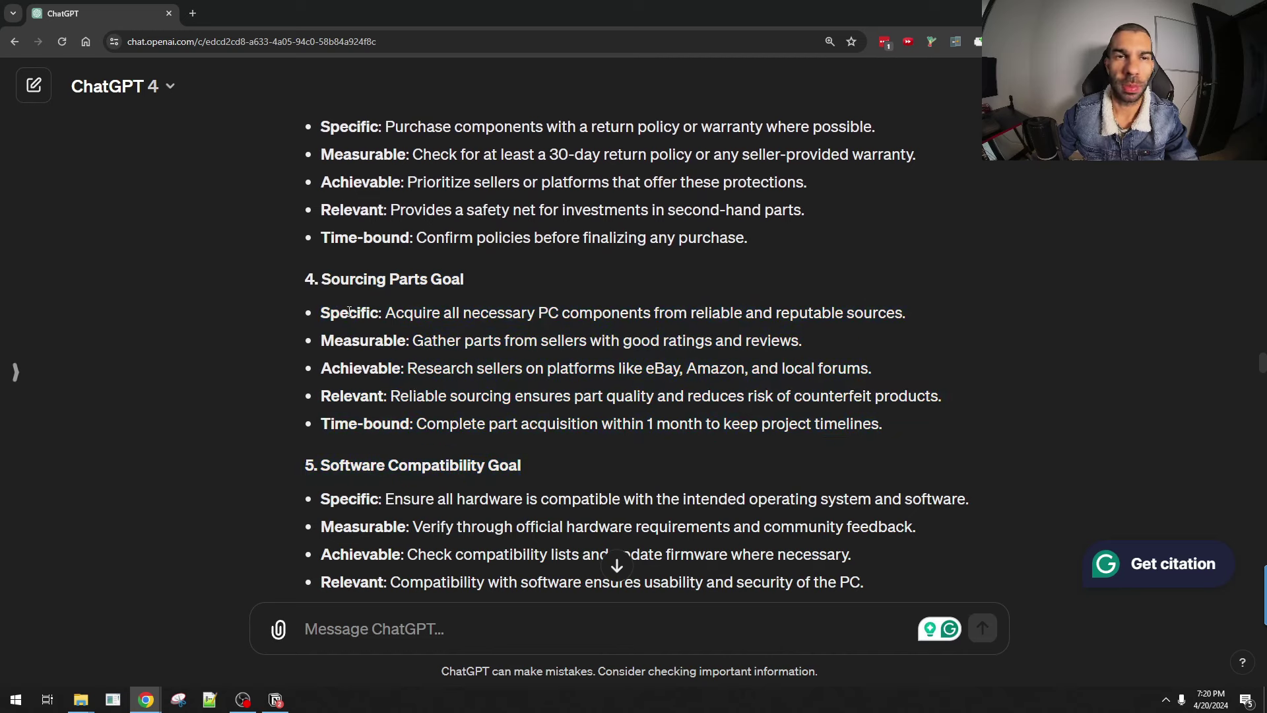
{"action": "left_click_drag", "start_coordinate": [389, 312], "coordinate": [774, 311]}
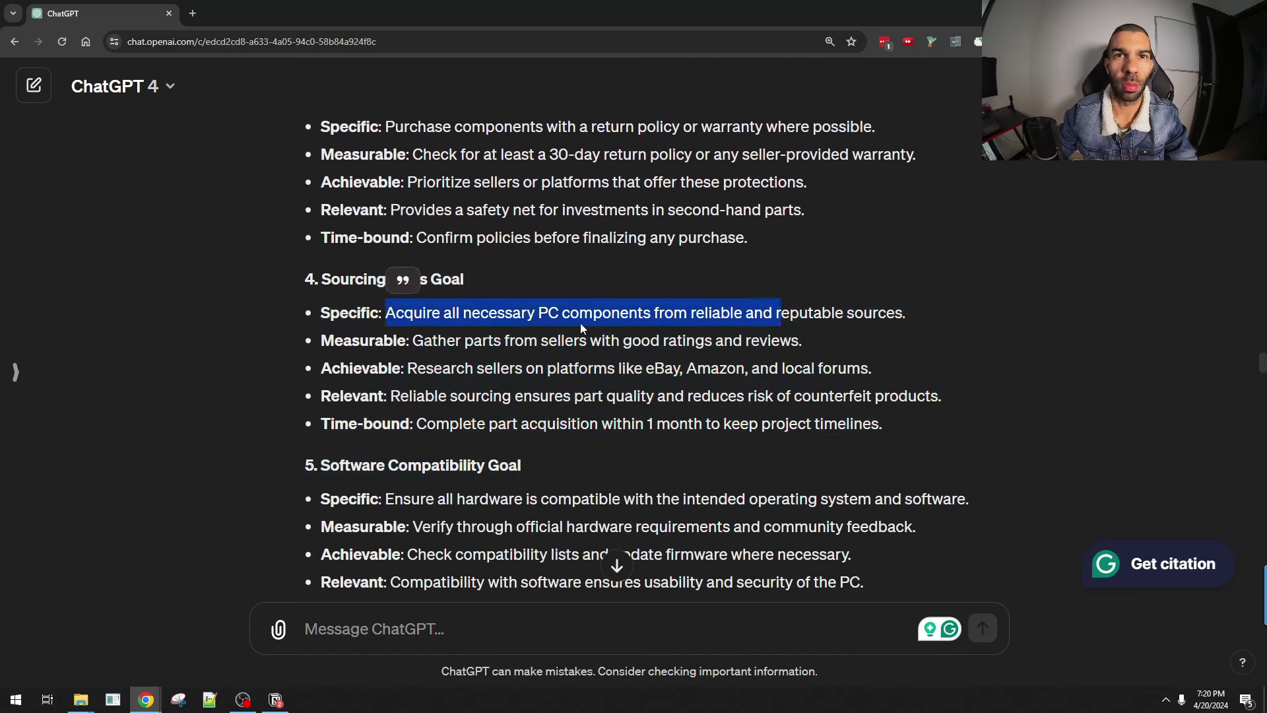
{"action": "left_click", "coordinate": [344, 341]}
{"action": "left_click_drag", "start_coordinate": [424, 340], "coordinate": [724, 341]}
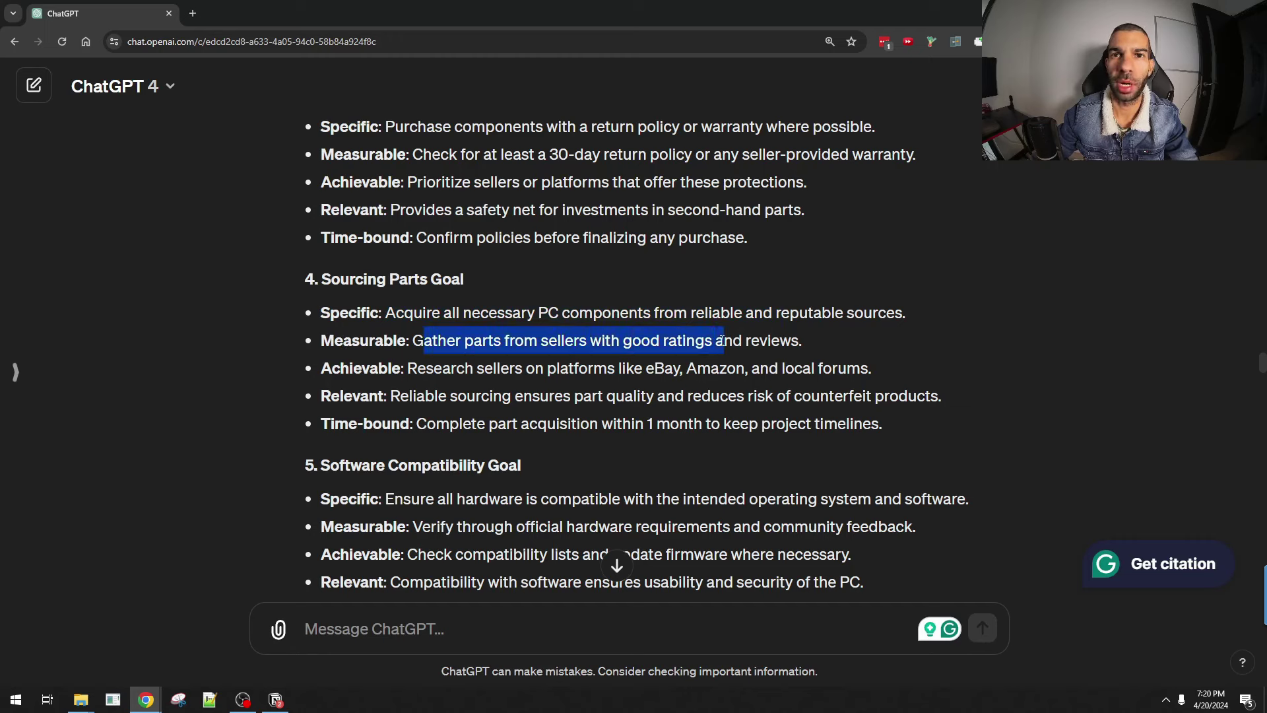
- Examine the Achievable, Relevant and Time-bound criteria of the Sourcing Parts Goal
{"action": "double_click", "coordinate": [336, 368]}
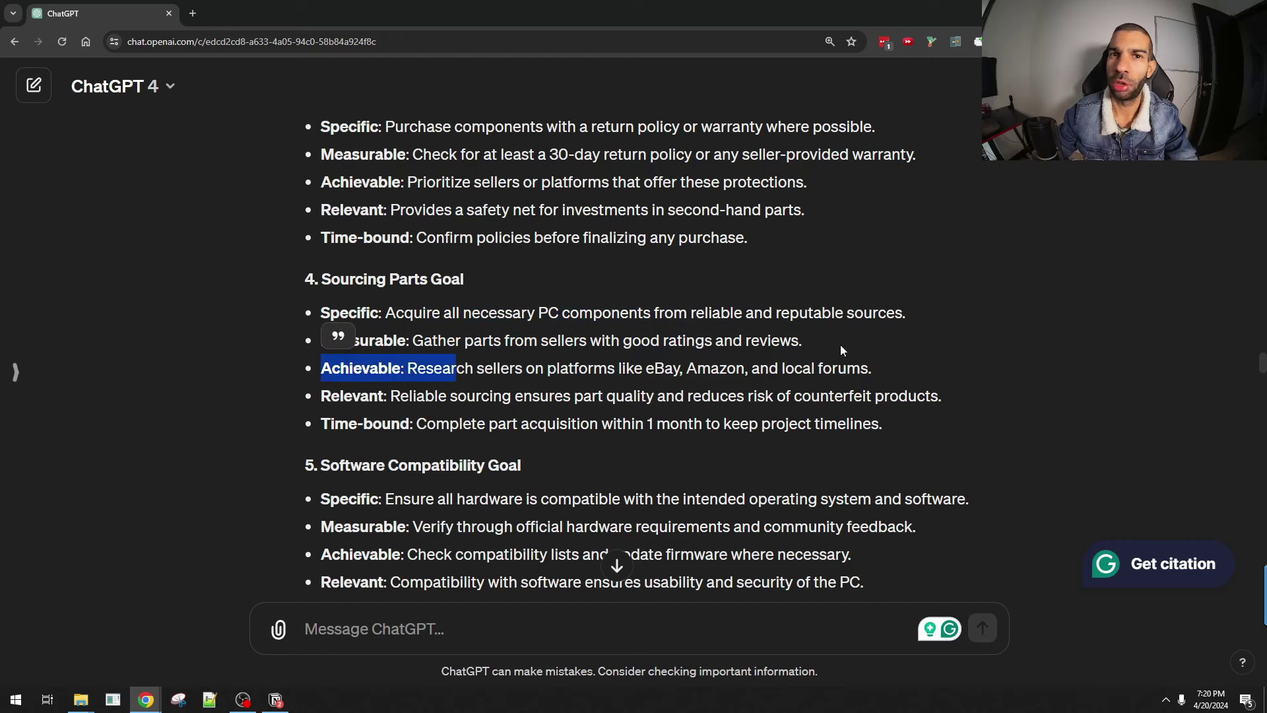
{"action": "left_click_drag", "start_coordinate": [848, 368], "coordinate": [456, 368]}
{"action": "double_click", "coordinate": [328, 396]}
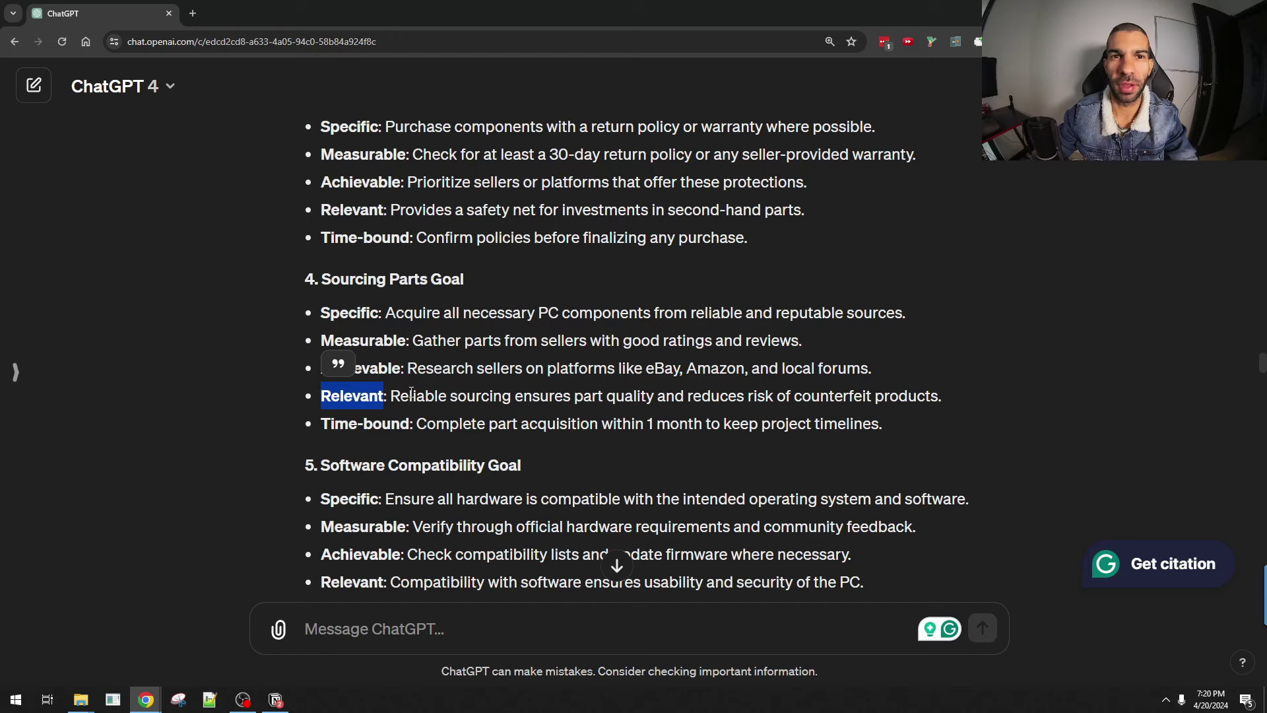
{"action": "double_click", "coordinate": [422, 396]}
{"action": "left_click", "coordinate": [433, 398]}
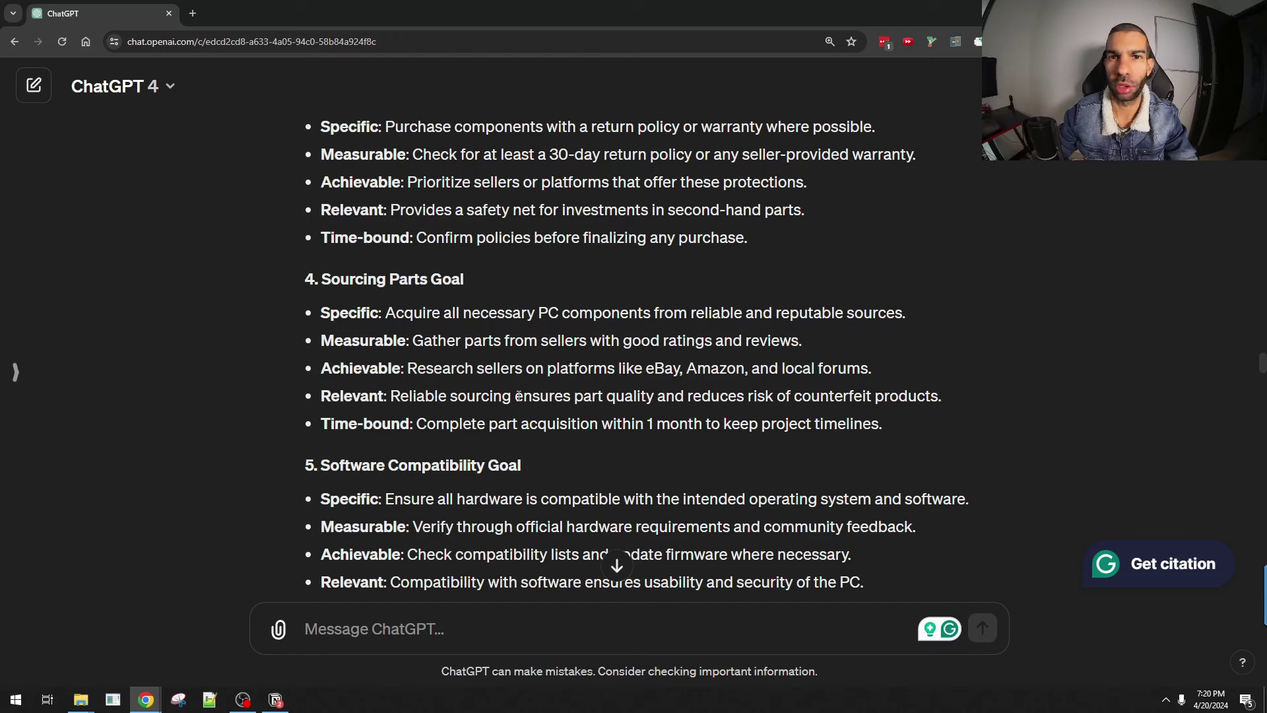
{"action": "left_click_drag", "start_coordinate": [516, 398], "coordinate": [813, 405]}
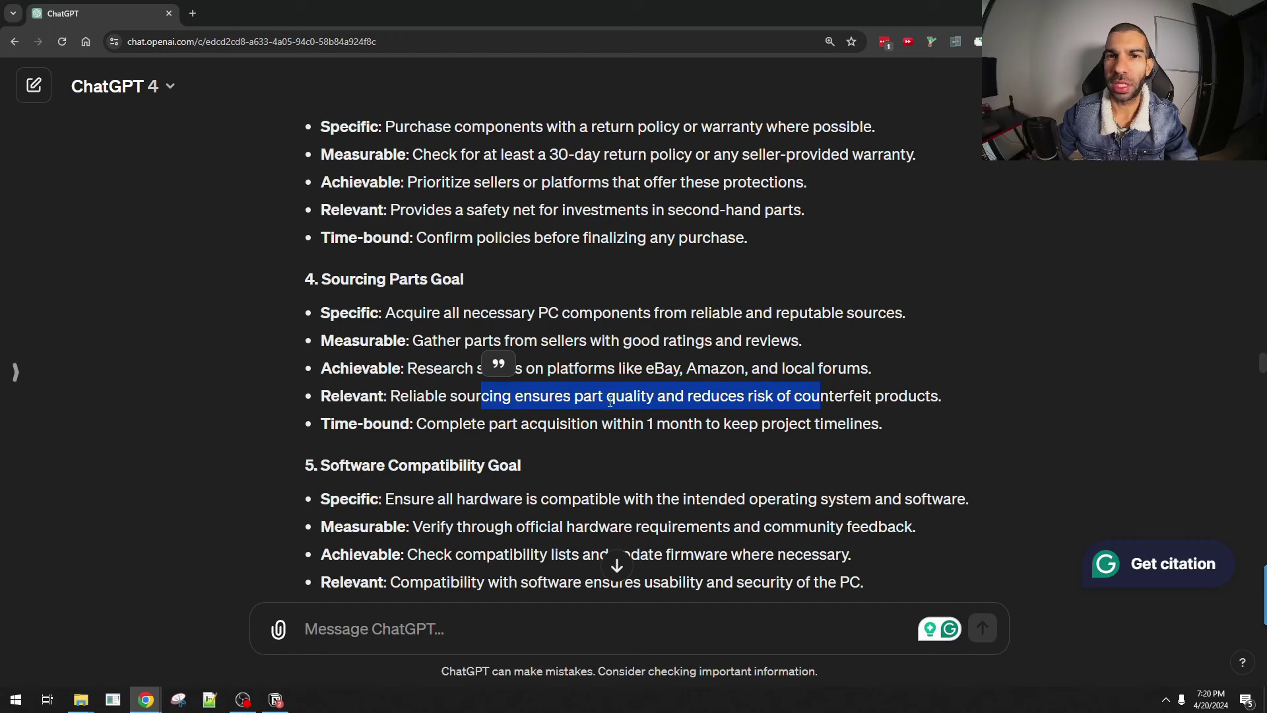
{"action": "left_click_drag", "start_coordinate": [331, 426], "coordinate": [930, 417]}
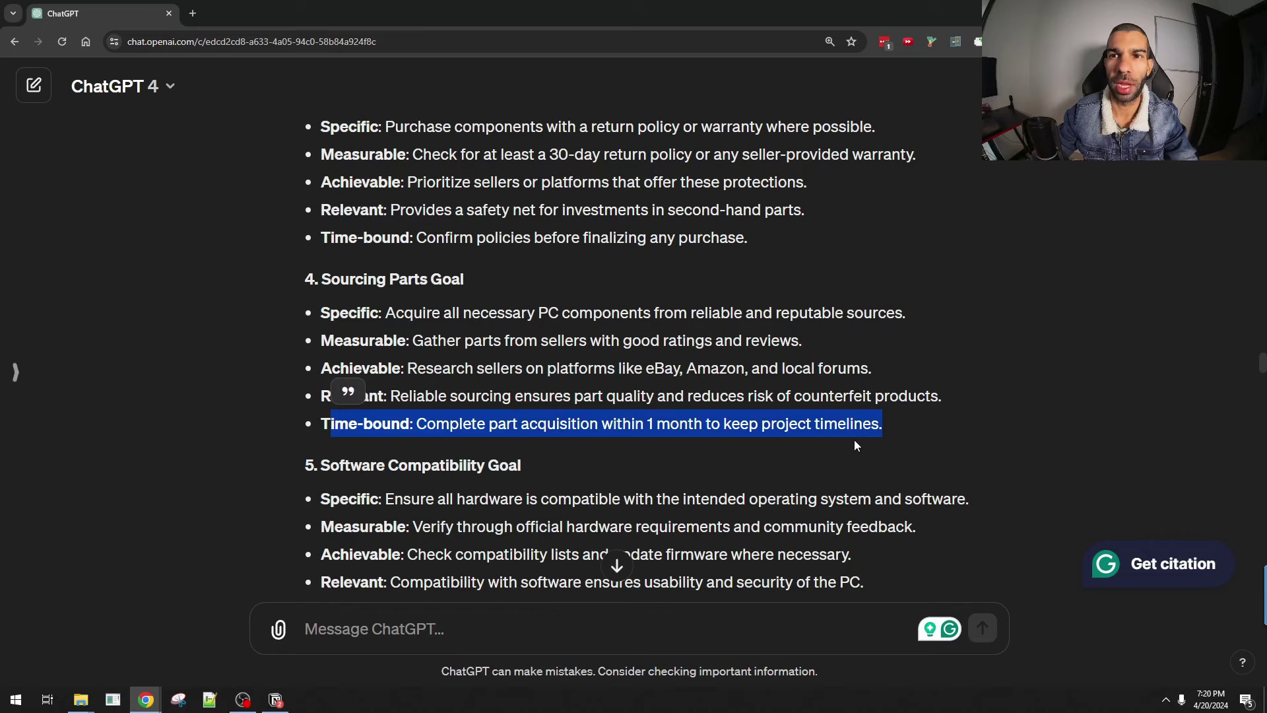
- Look over the software compatibility and budget management goals, and read the prompt about decreasing spending on second hand parts by 20%
{"action": "scroll", "coordinate": [594, 402], "scroll_direction": "down", "scroll_amount": 5}
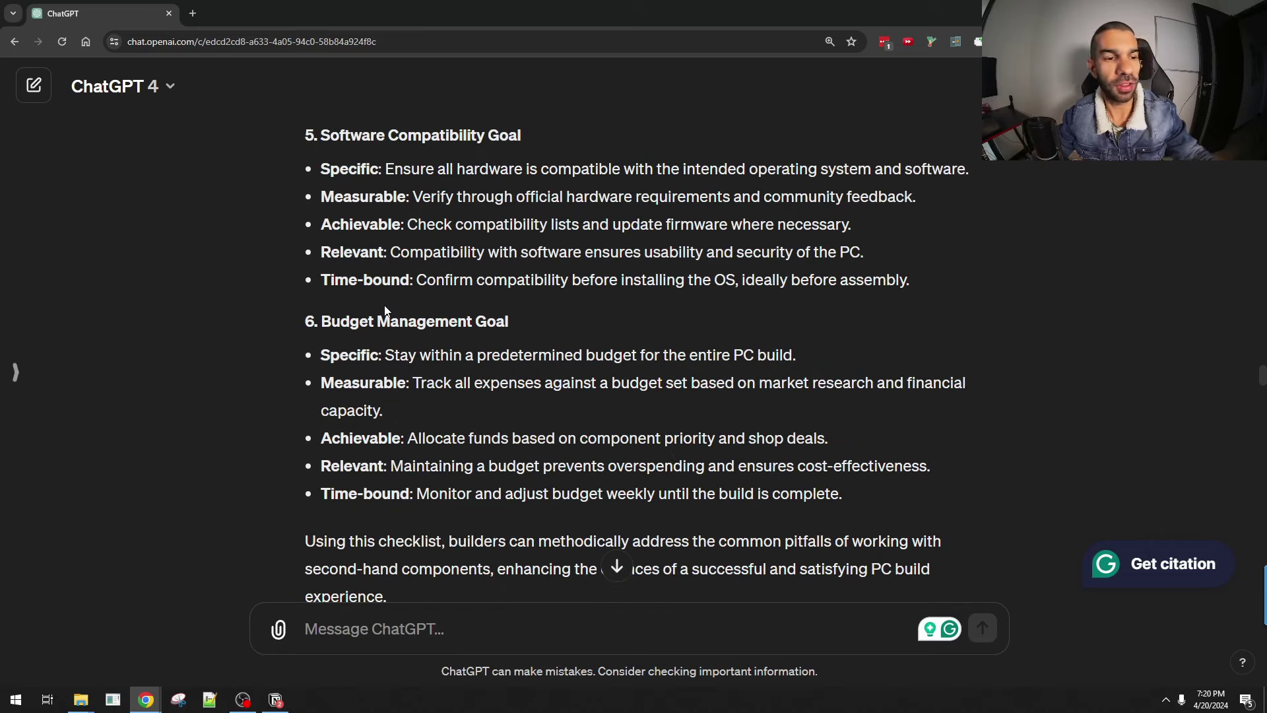
{"action": "scroll", "coordinate": [437, 343], "scroll_direction": "up", "scroll_amount": 2}
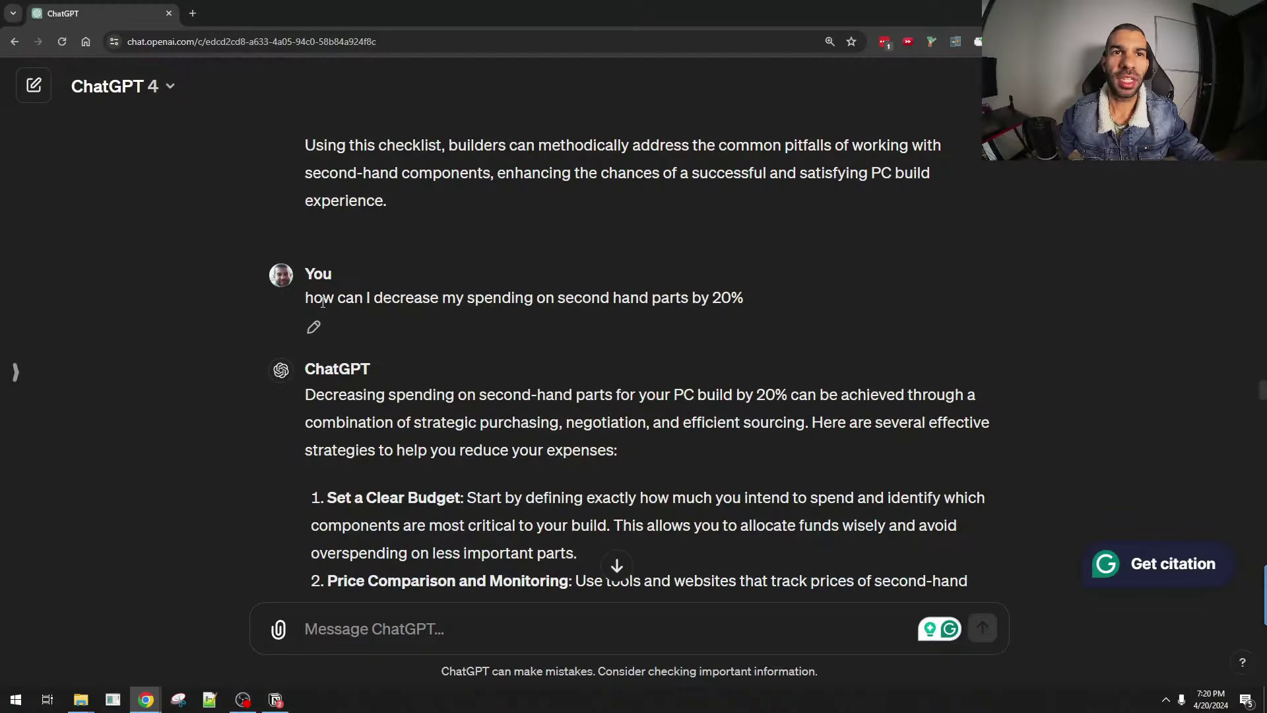
{"action": "left_click_drag", "start_coordinate": [324, 297], "coordinate": [726, 314]}
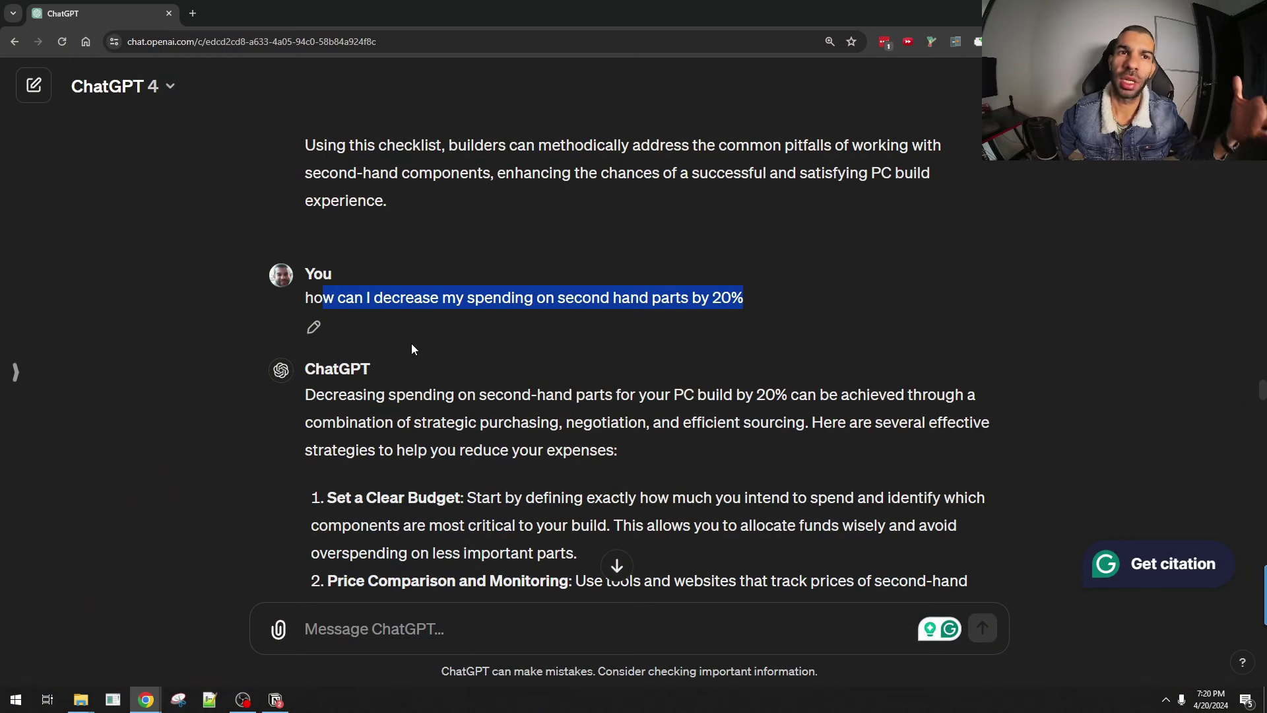
{"action": "left_click", "coordinate": [390, 299]}
{"action": "left_click_drag", "start_coordinate": [754, 301], "coordinate": [578, 302]}
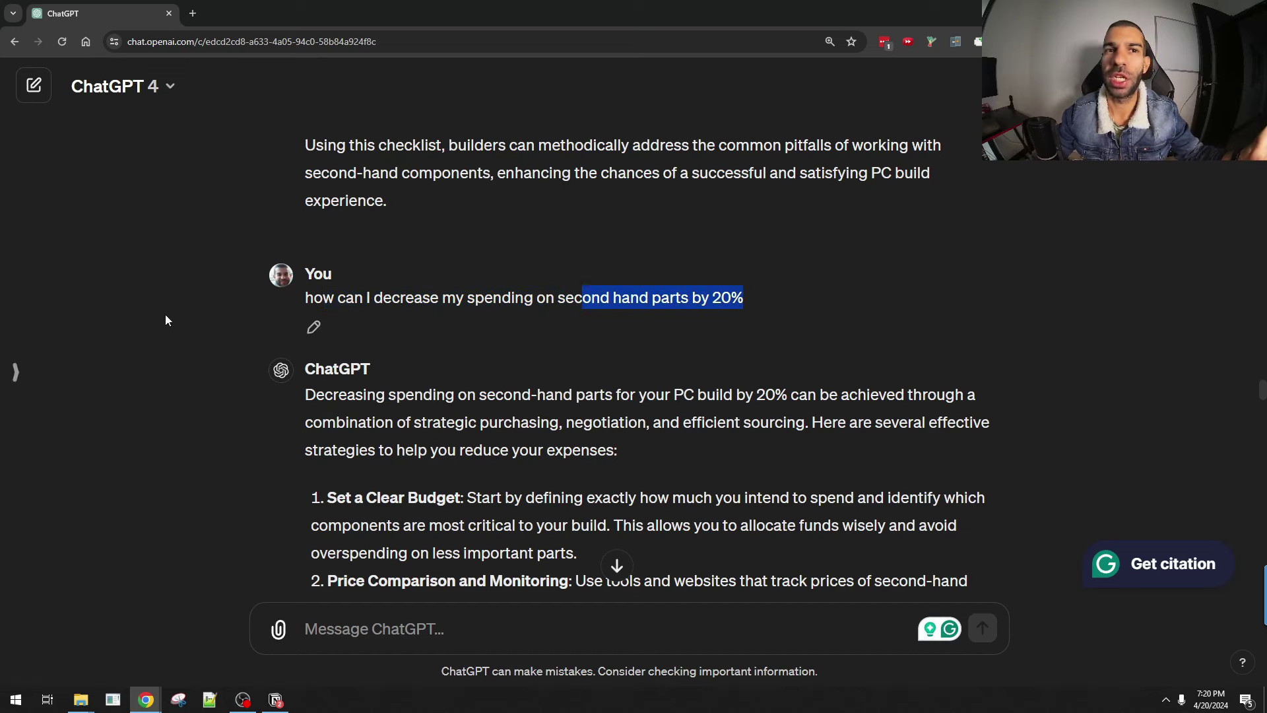
- Review the cost-cutting strategies from setting a clear budget to regular review of expenditures, down to the prompt about learning Python
{"action": "scroll", "coordinate": [316, 278], "scroll_direction": "down", "scroll_amount": 3}
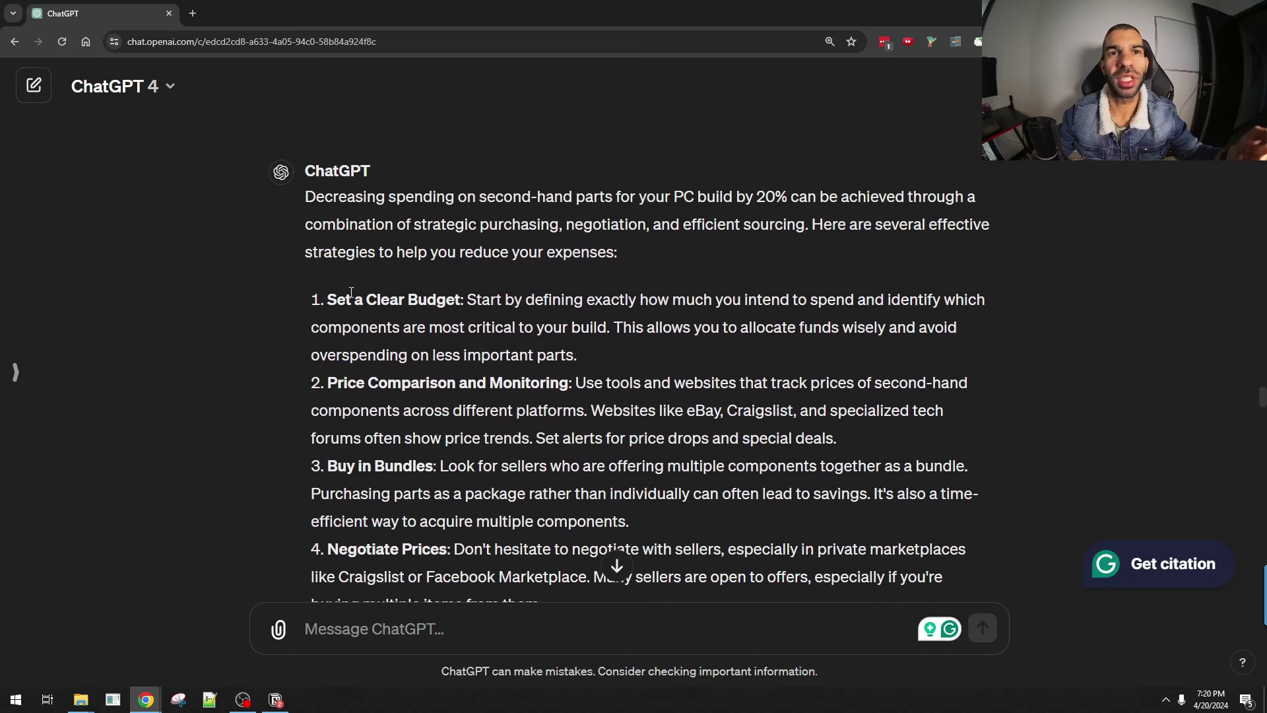
{"action": "left_click_drag", "start_coordinate": [351, 295], "coordinate": [514, 299]}
{"action": "scroll", "coordinate": [280, 362], "scroll_direction": "down", "scroll_amount": 1}
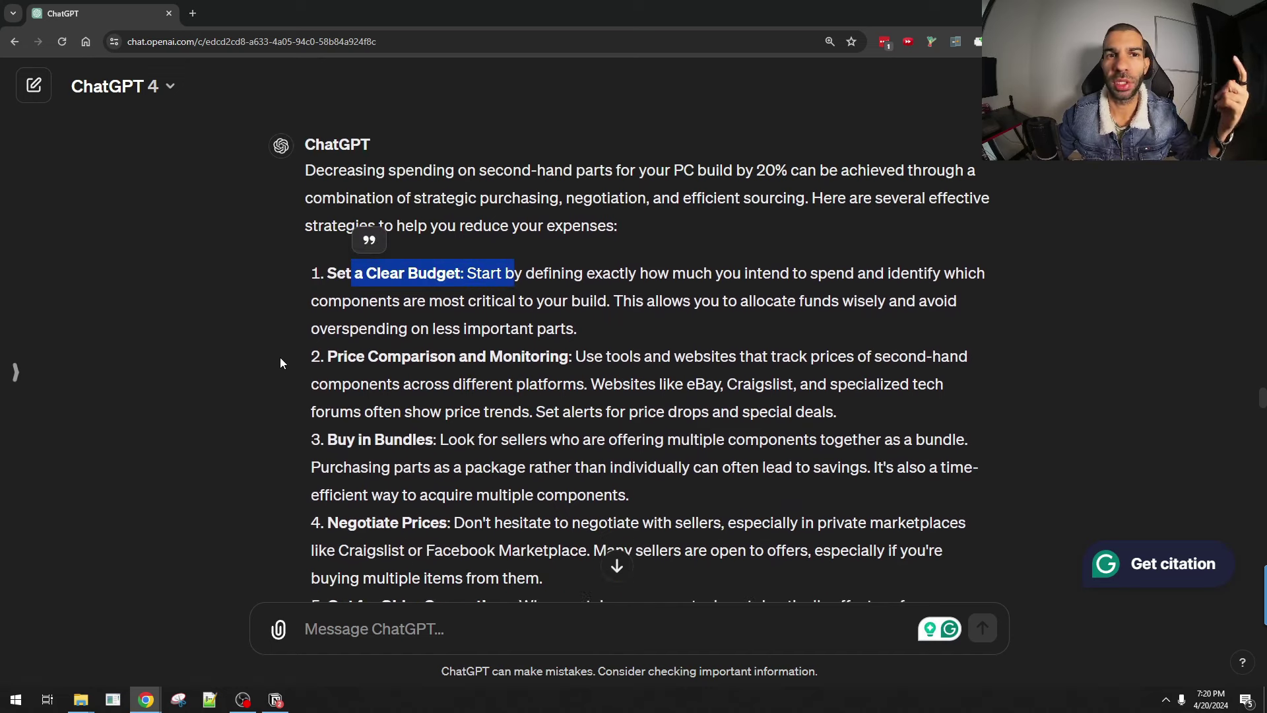
{"action": "scroll", "coordinate": [280, 362], "scroll_direction": "down", "scroll_amount": 2}
{"action": "left_click_drag", "start_coordinate": [328, 417], "coordinate": [433, 412]}
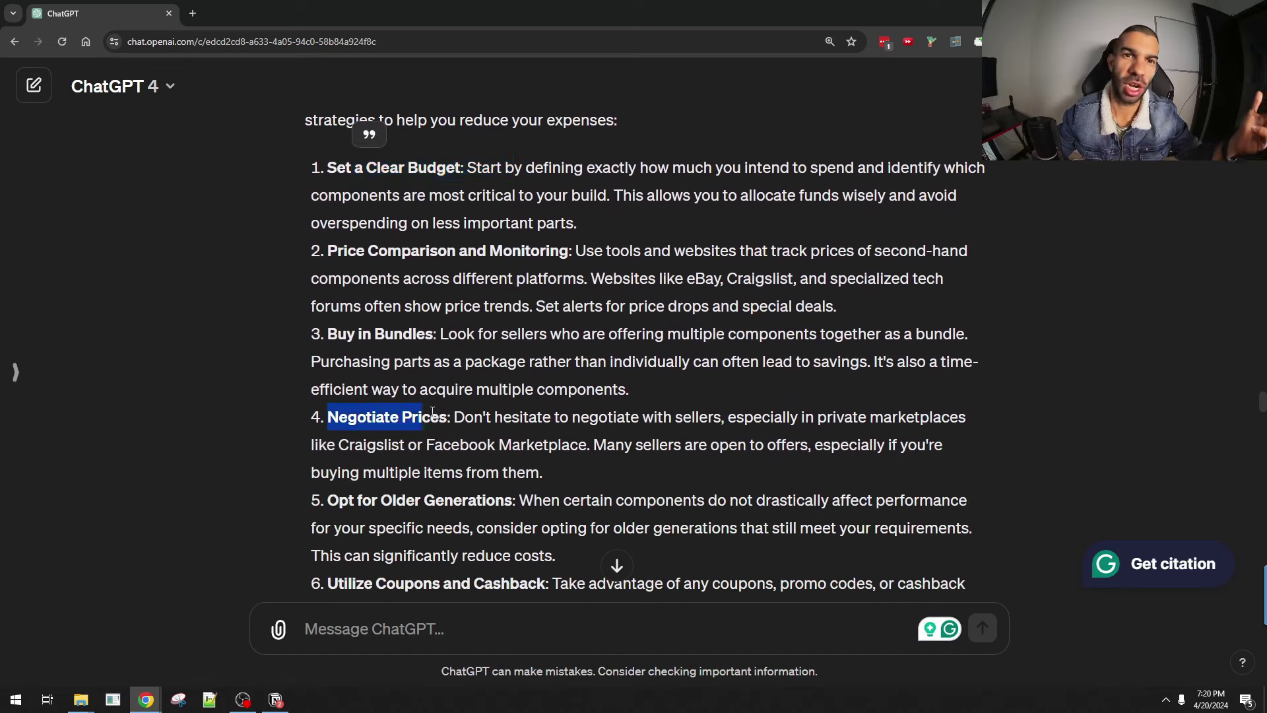
{"action": "scroll", "coordinate": [482, 344], "scroll_direction": "down", "scroll_amount": 6}
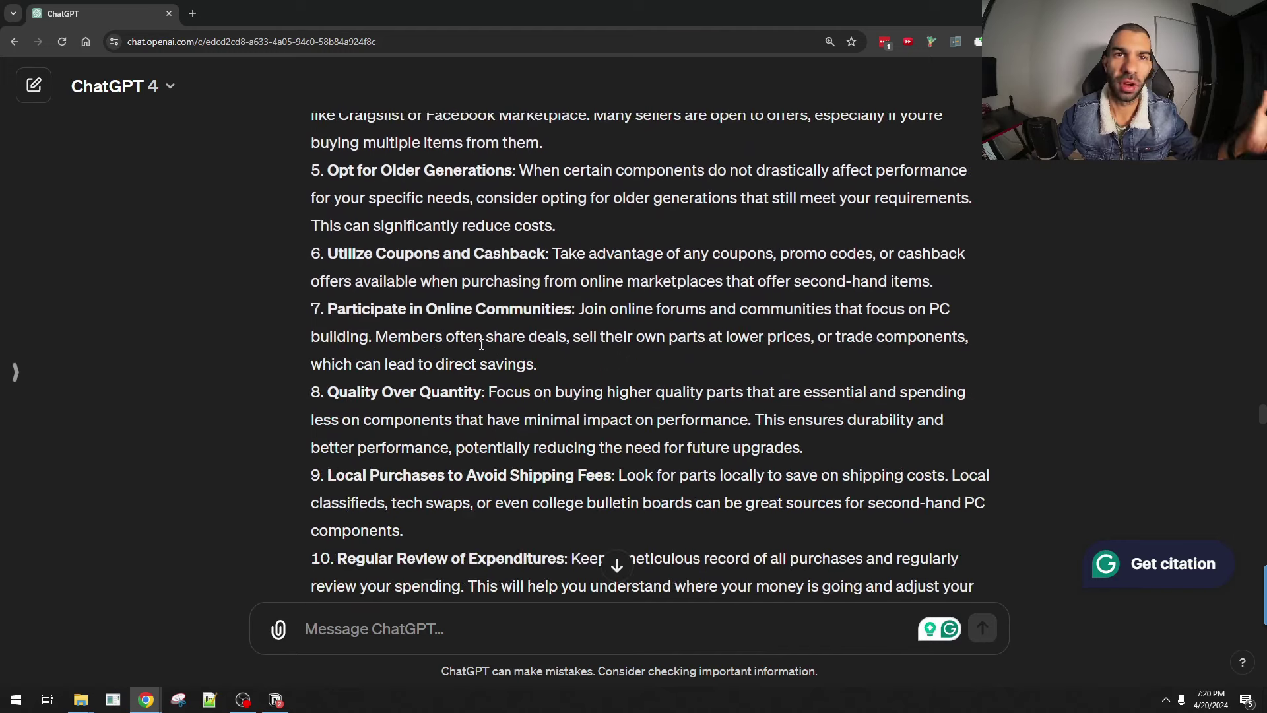
{"action": "scroll", "coordinate": [481, 344], "scroll_direction": "down", "scroll_amount": 8}
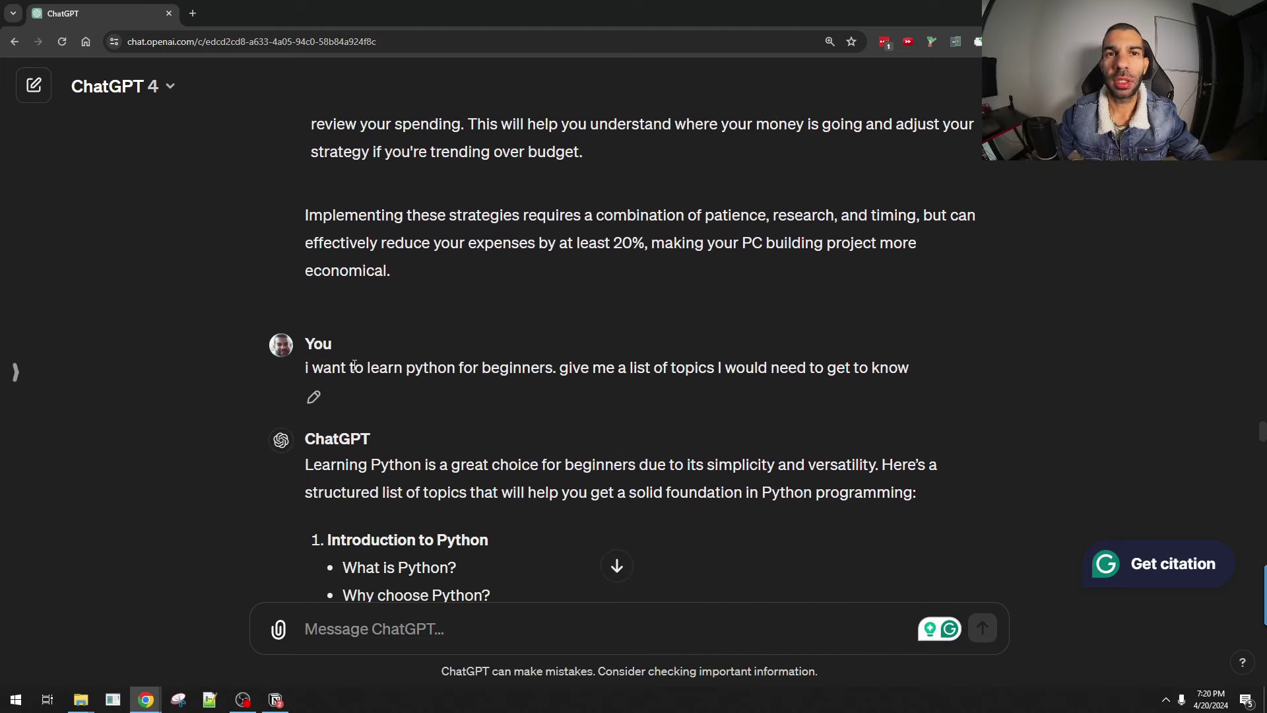
- Read the prompt asking for a list of topics to learn Python for beginners
{"action": "left_click_drag", "start_coordinate": [355, 365], "coordinate": [474, 369]}
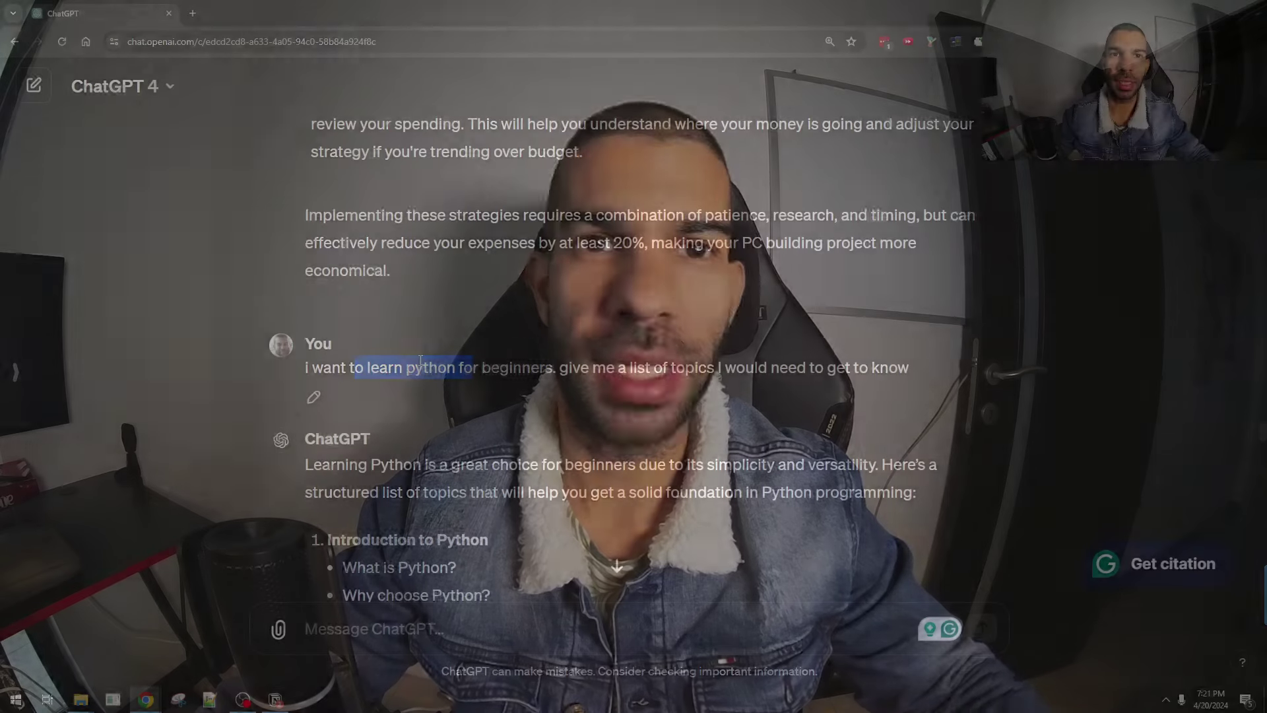
{"action": "left_click_drag", "start_coordinate": [394, 368], "coordinate": [806, 367]}
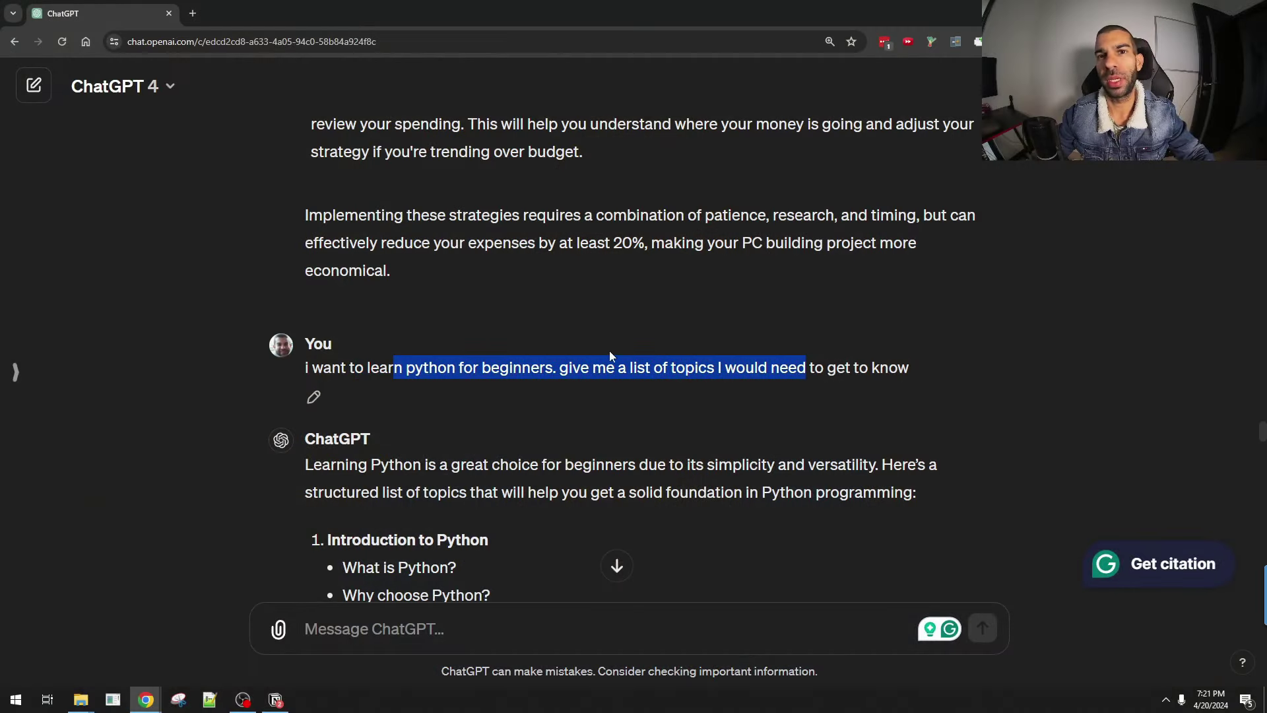
{"action": "scroll", "coordinate": [564, 372], "scroll_direction": "down", "scroll_amount": 2}
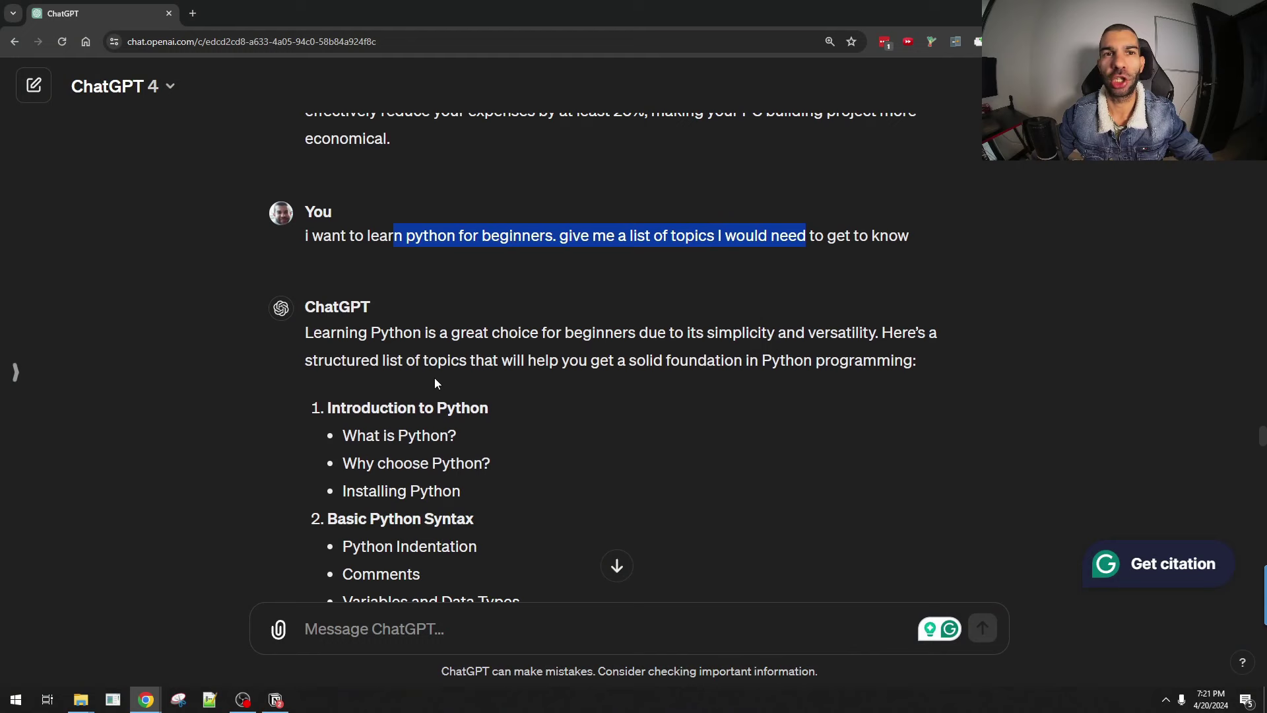
- Review the beginner Python topic list from Introduction to Python and Basic Python Syntax through Functions, Data Structures and the following topics
{"action": "scroll", "coordinate": [434, 378], "scroll_direction": "down", "scroll_amount": 3}
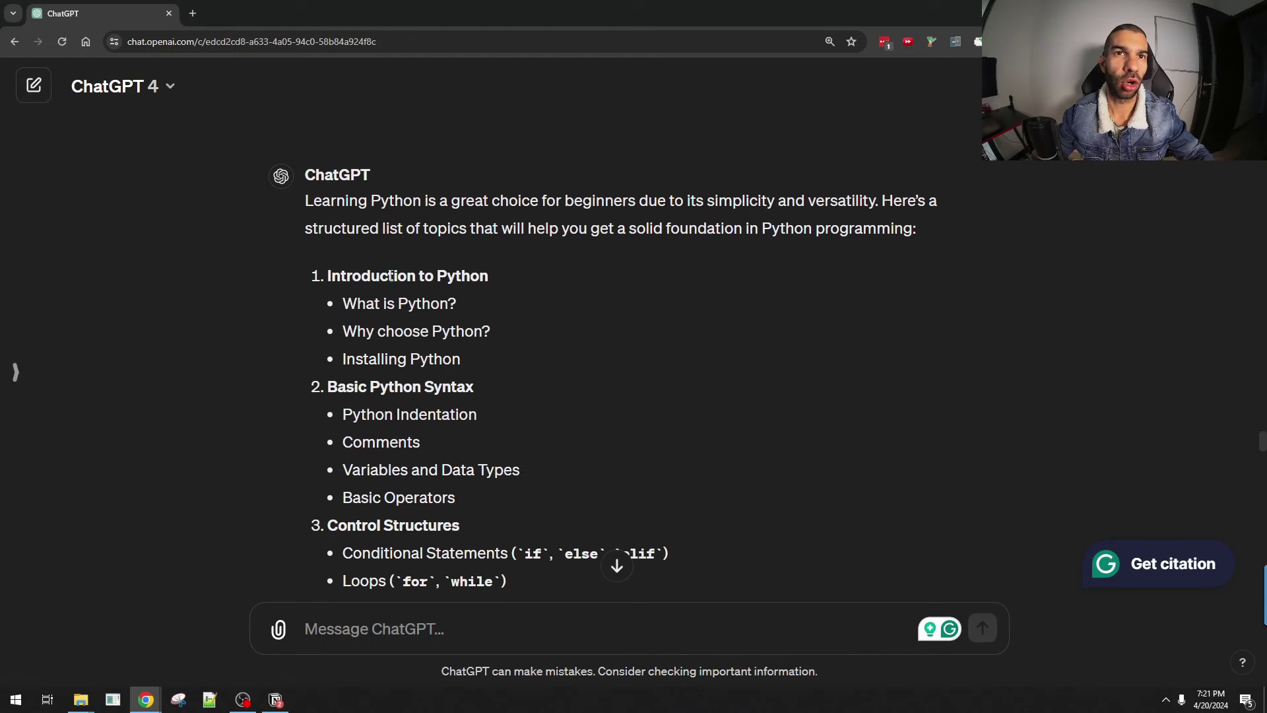
{"action": "left_click_drag", "start_coordinate": [361, 276], "coordinate": [497, 414]}
{"action": "scroll", "coordinate": [512, 485], "scroll_direction": "down", "scroll_amount": 1}
{"action": "scroll", "coordinate": [347, 244], "scroll_direction": "up", "scroll_amount": 2}
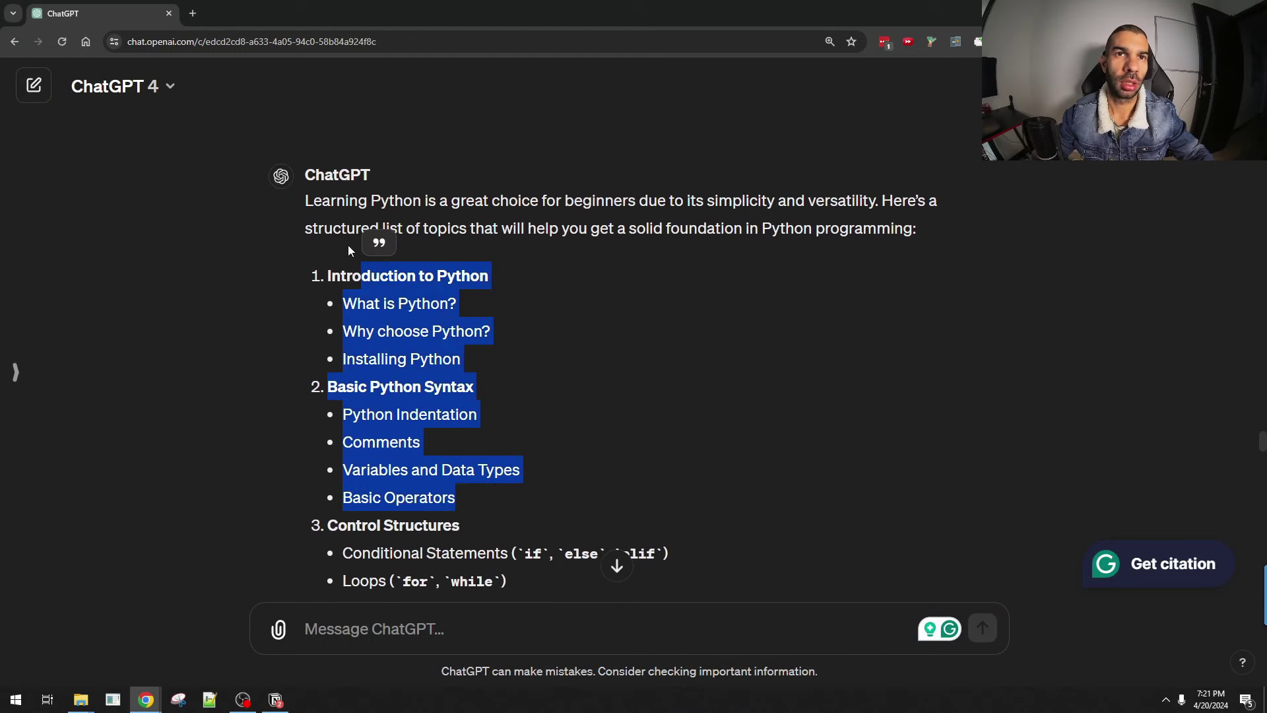
{"action": "left_click_drag", "start_coordinate": [335, 292], "coordinate": [594, 401]}
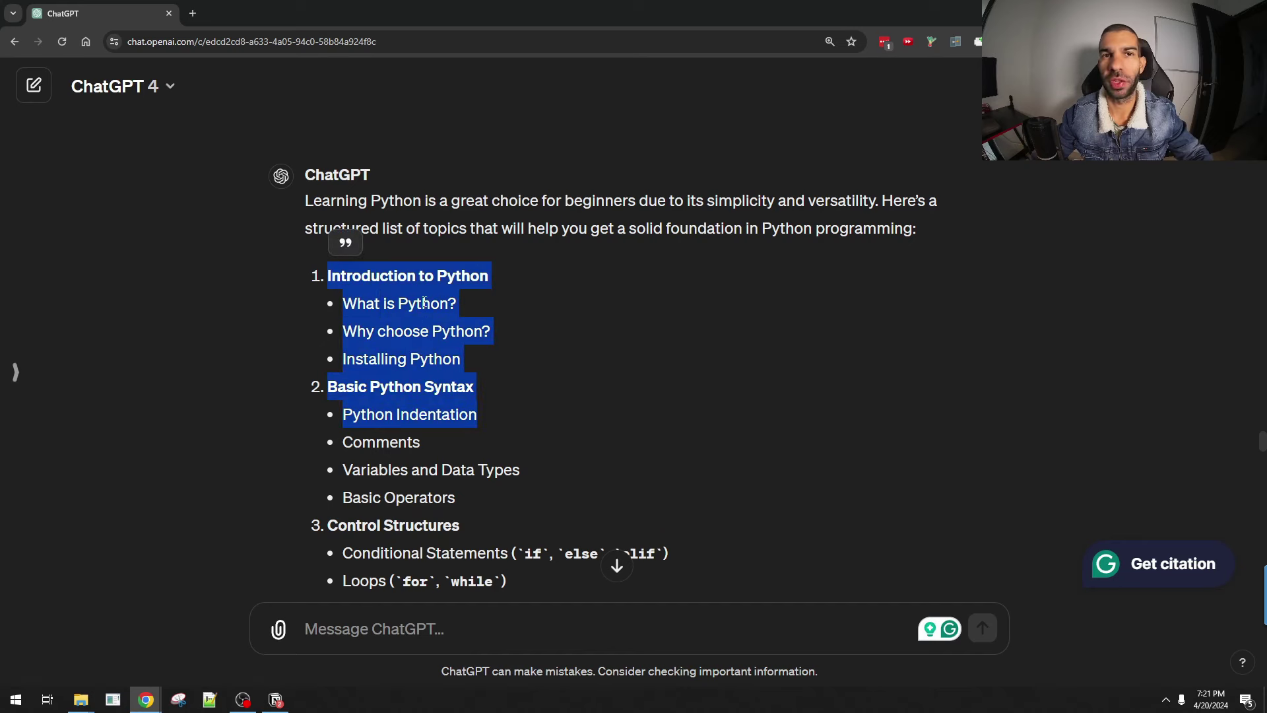
{"action": "left_click", "coordinate": [382, 294]}
{"action": "scroll", "coordinate": [353, 345], "scroll_direction": "down", "scroll_amount": 2}
{"action": "scroll", "coordinate": [353, 344], "scroll_direction": "down", "scroll_amount": 7}
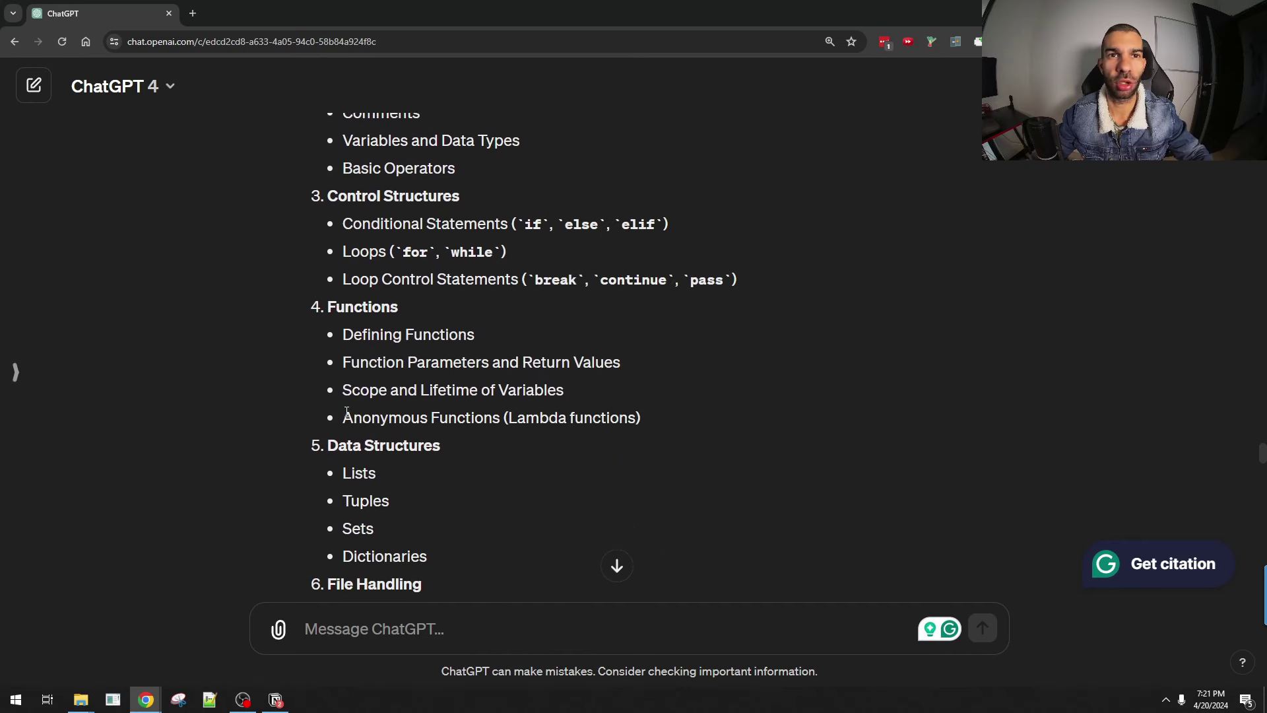
{"action": "scroll", "coordinate": [330, 295], "scroll_direction": "down", "scroll_amount": 2}
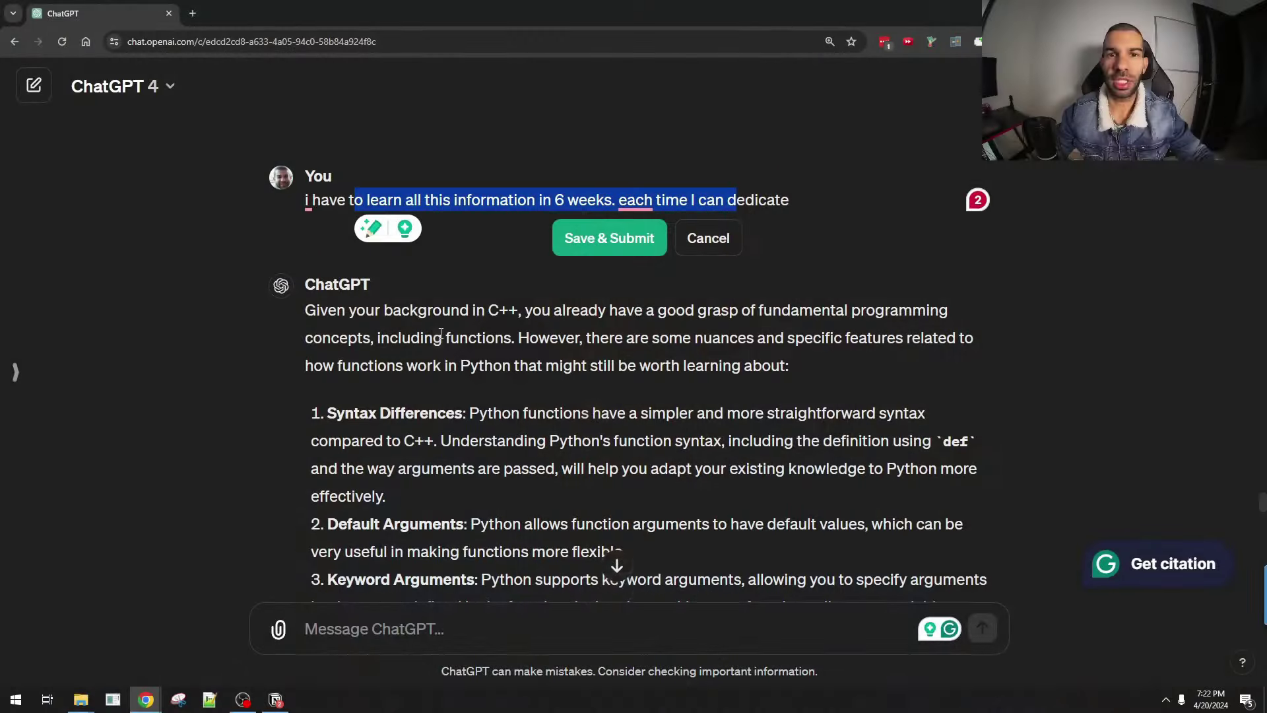
- Read the opening of the reply about learning Python functions with a C++ background
{"action": "scroll", "coordinate": [548, 349], "scroll_direction": "down", "scroll_amount": 3}
{"action": "scroll", "coordinate": [548, 349], "scroll_direction": "up", "scroll_amount": 1}
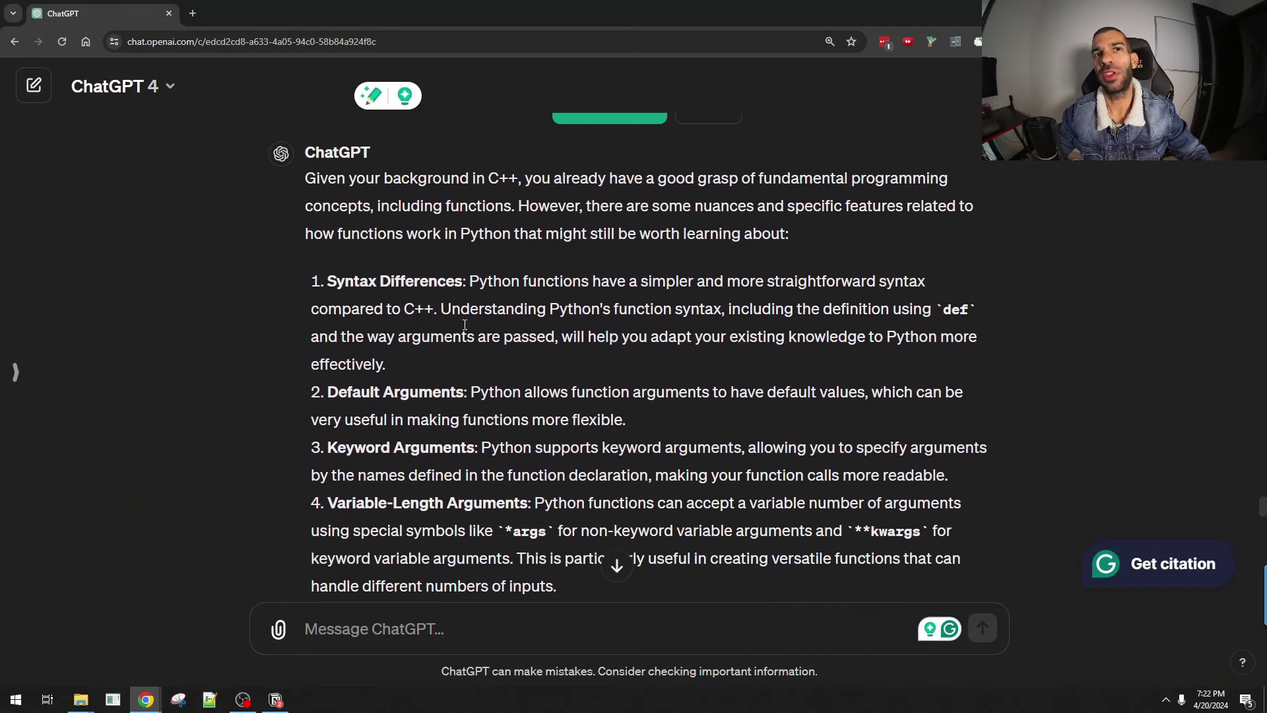
{"action": "left_click_drag", "start_coordinate": [522, 178], "coordinate": [791, 235]}
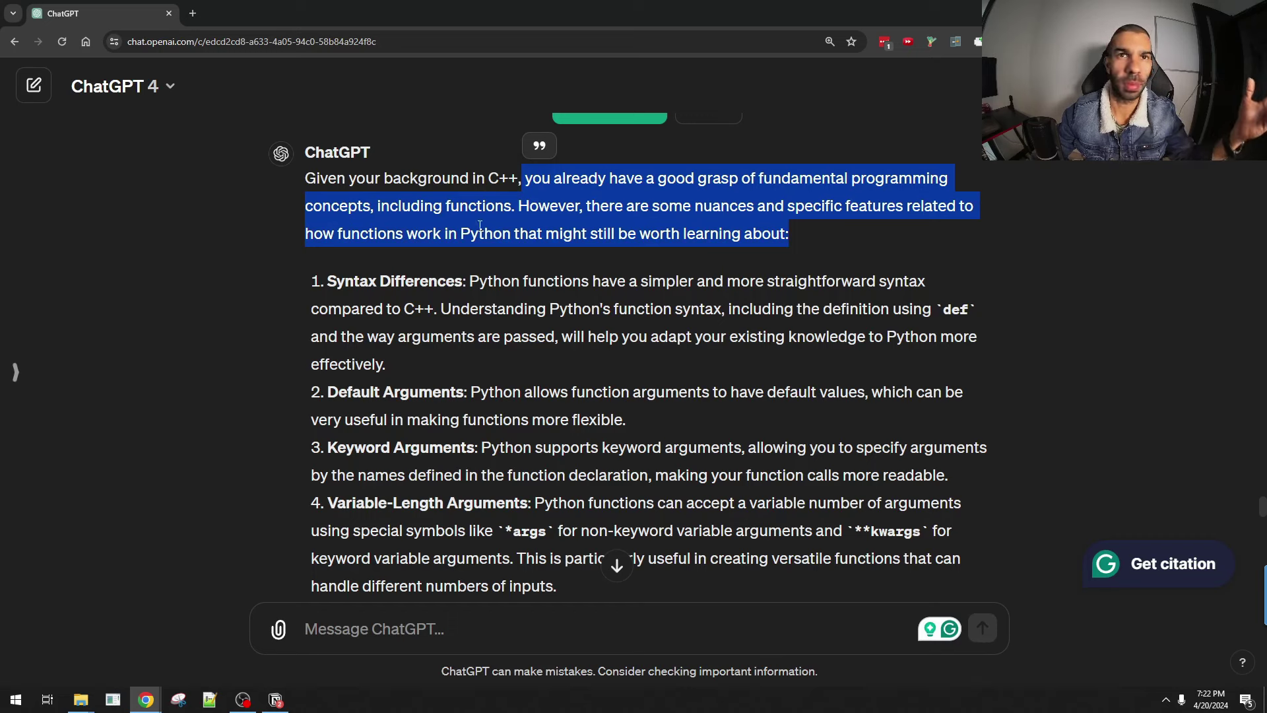
- Examine the numbered Python function features, from Syntax Differences and Default Arguments through Lambda Functions, down to the custom PC quiz prompt
{"action": "scroll", "coordinate": [378, 228], "scroll_direction": "down", "scroll_amount": 2}
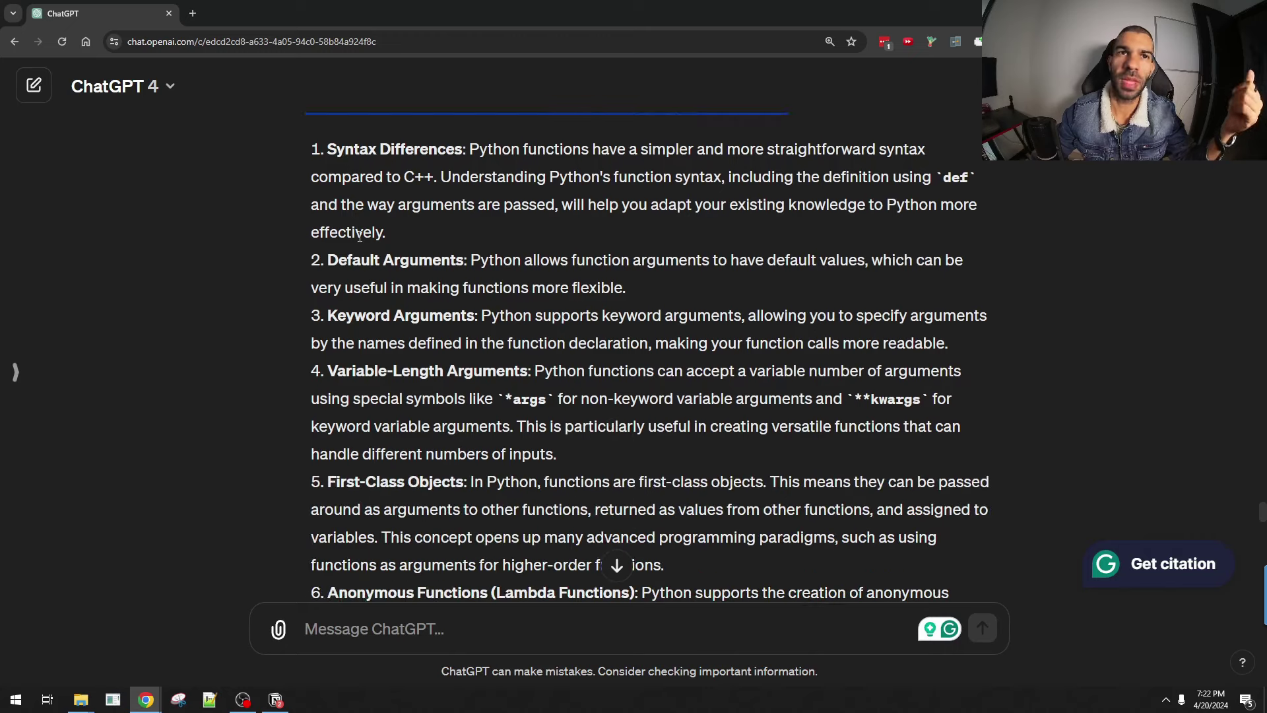
{"action": "scroll", "coordinate": [355, 225], "scroll_direction": "up", "scroll_amount": 1}
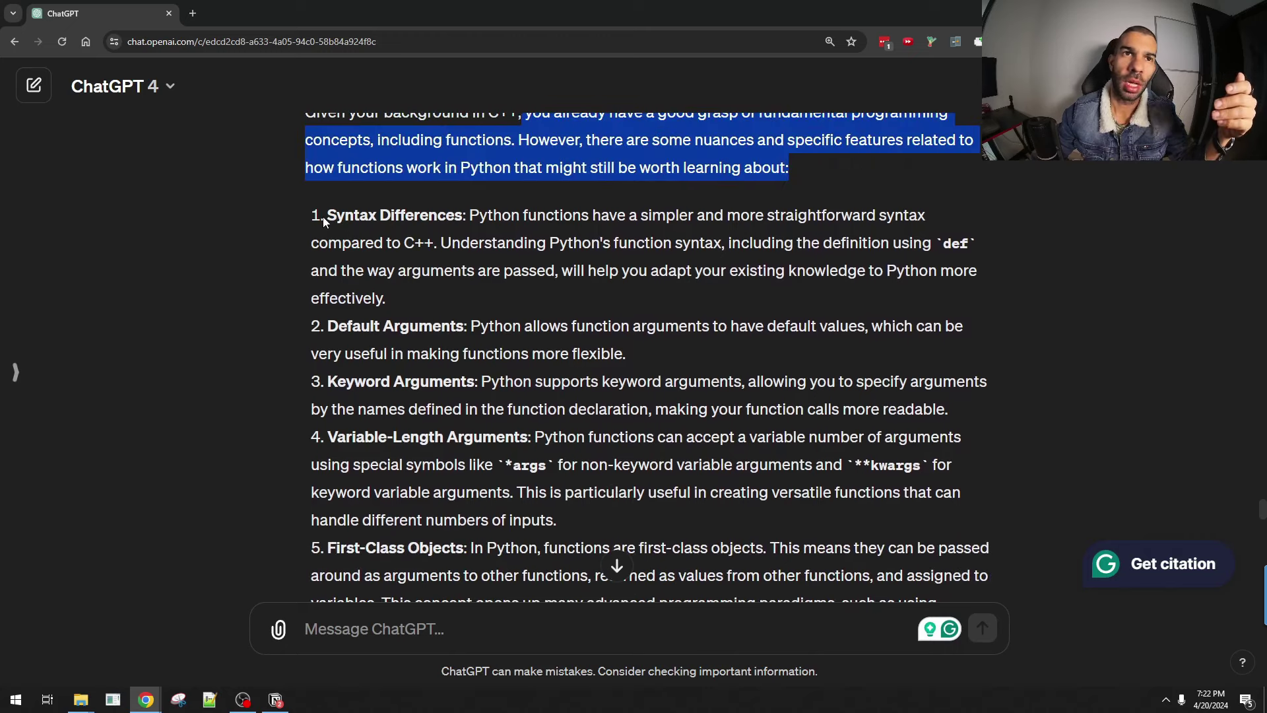
{"action": "left_click_drag", "start_coordinate": [323, 216], "coordinate": [660, 496]}
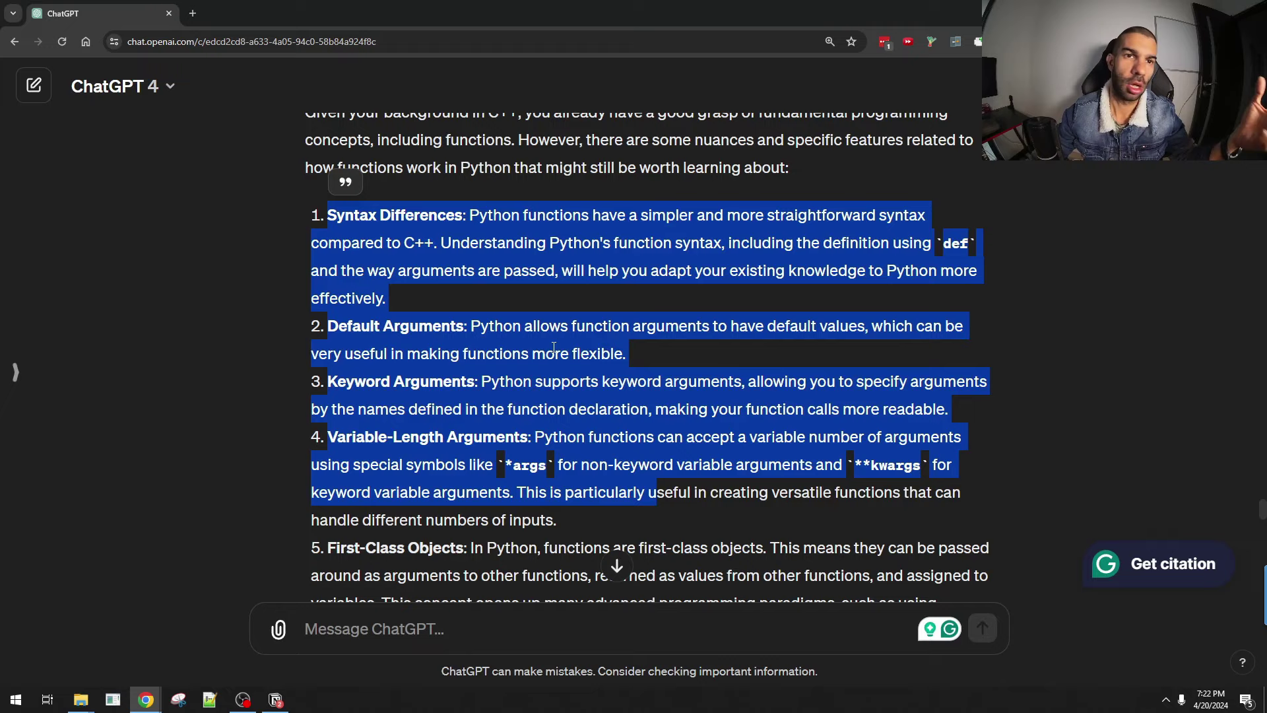
{"action": "scroll", "coordinate": [485, 318], "scroll_direction": "down", "scroll_amount": 2}
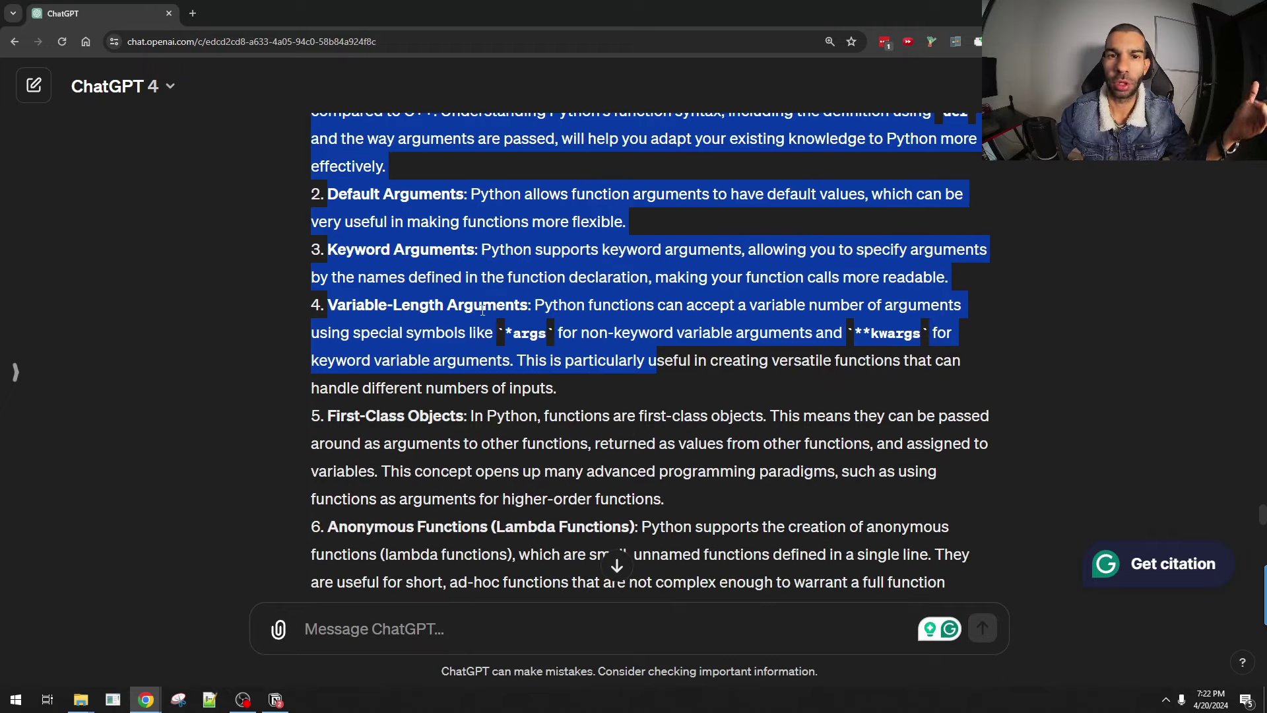
{"action": "scroll", "coordinate": [482, 310], "scroll_direction": "down", "scroll_amount": 4}
{"action": "scroll", "coordinate": [482, 310], "scroll_direction": "down", "scroll_amount": 7}
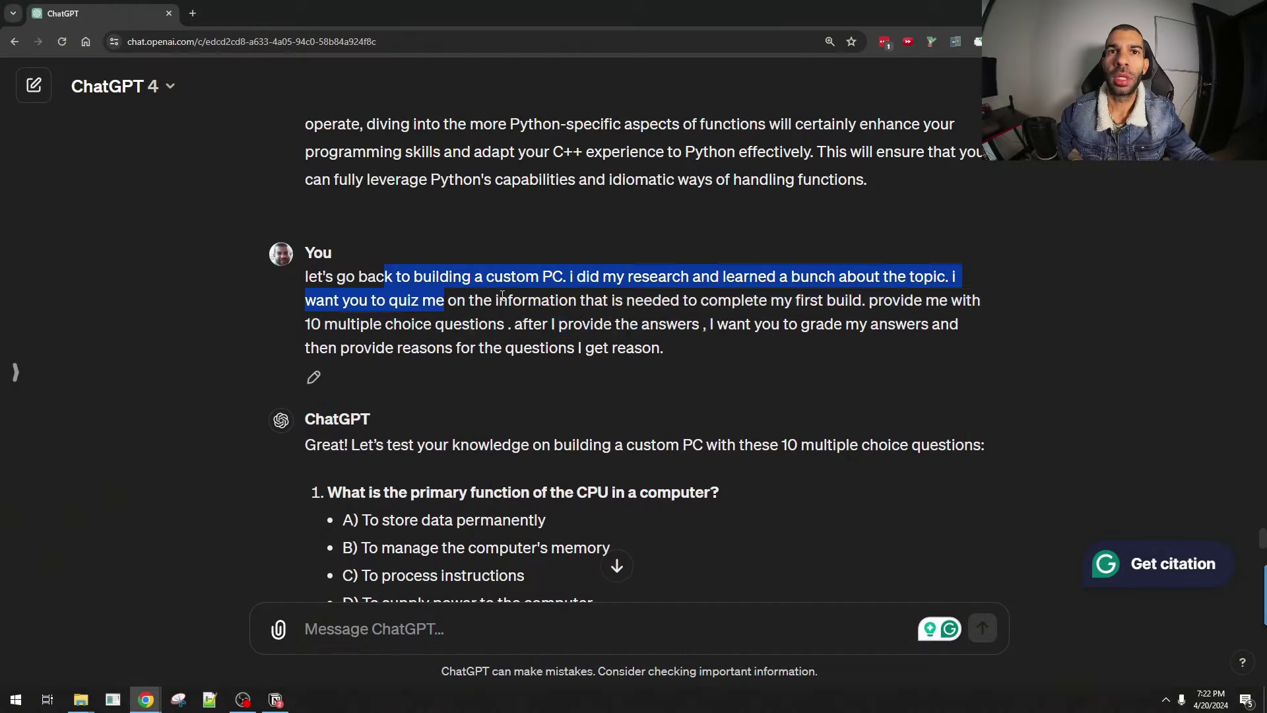
- Read the prompt requesting a graded quiz of 10 multiple choice questions on building a custom PC
{"action": "left_click_drag", "start_coordinate": [502, 297], "coordinate": [750, 350]}
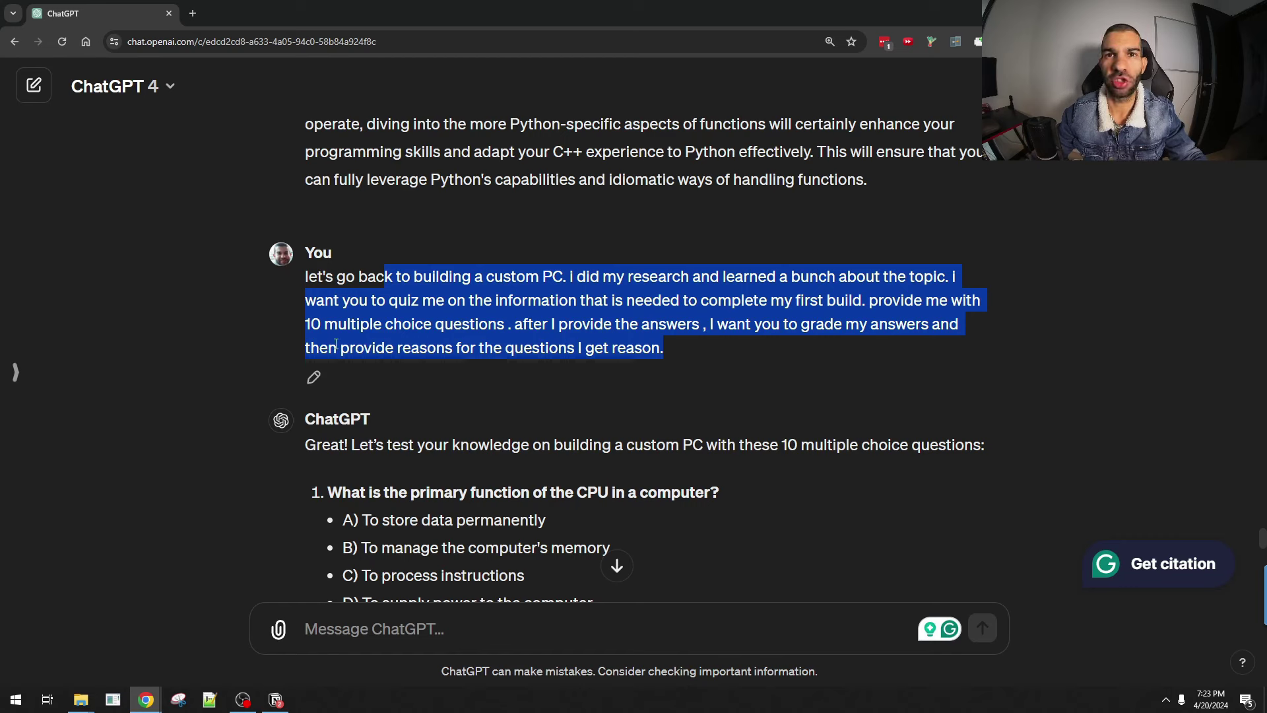
{"action": "left_click", "coordinate": [647, 366]}
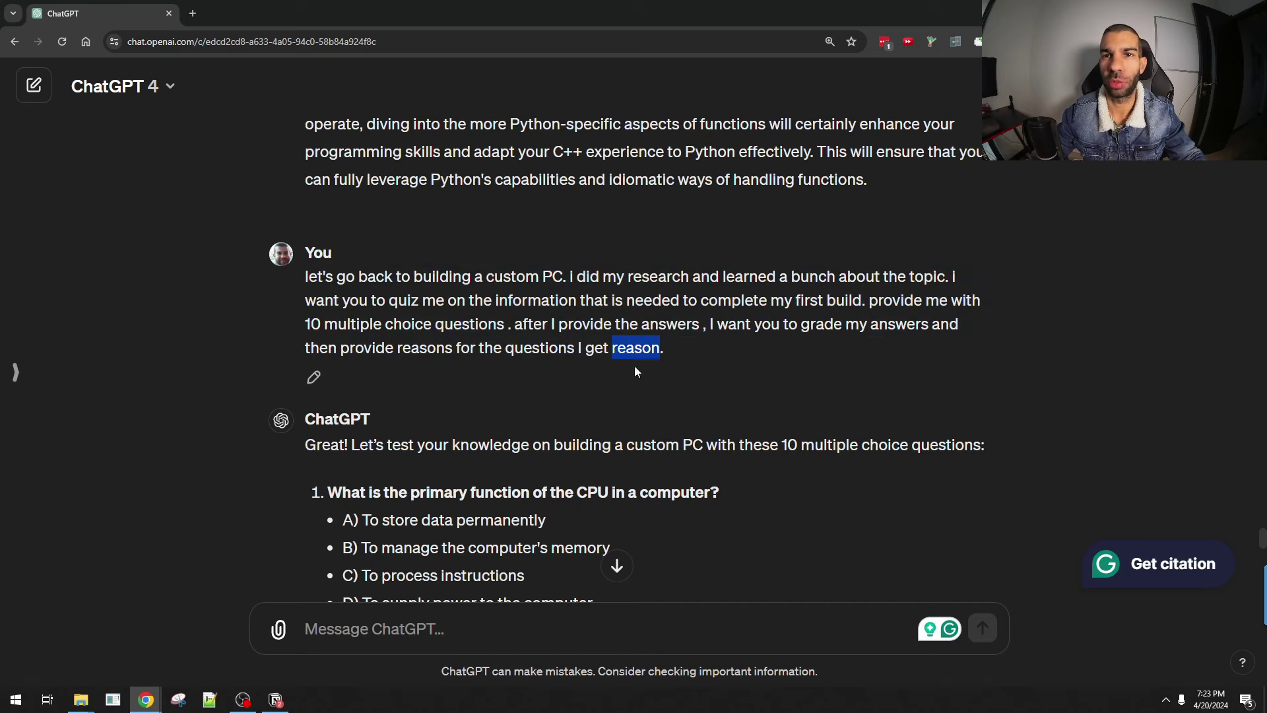
{"action": "scroll", "coordinate": [480, 377], "scroll_direction": "down", "scroll_amount": 4}
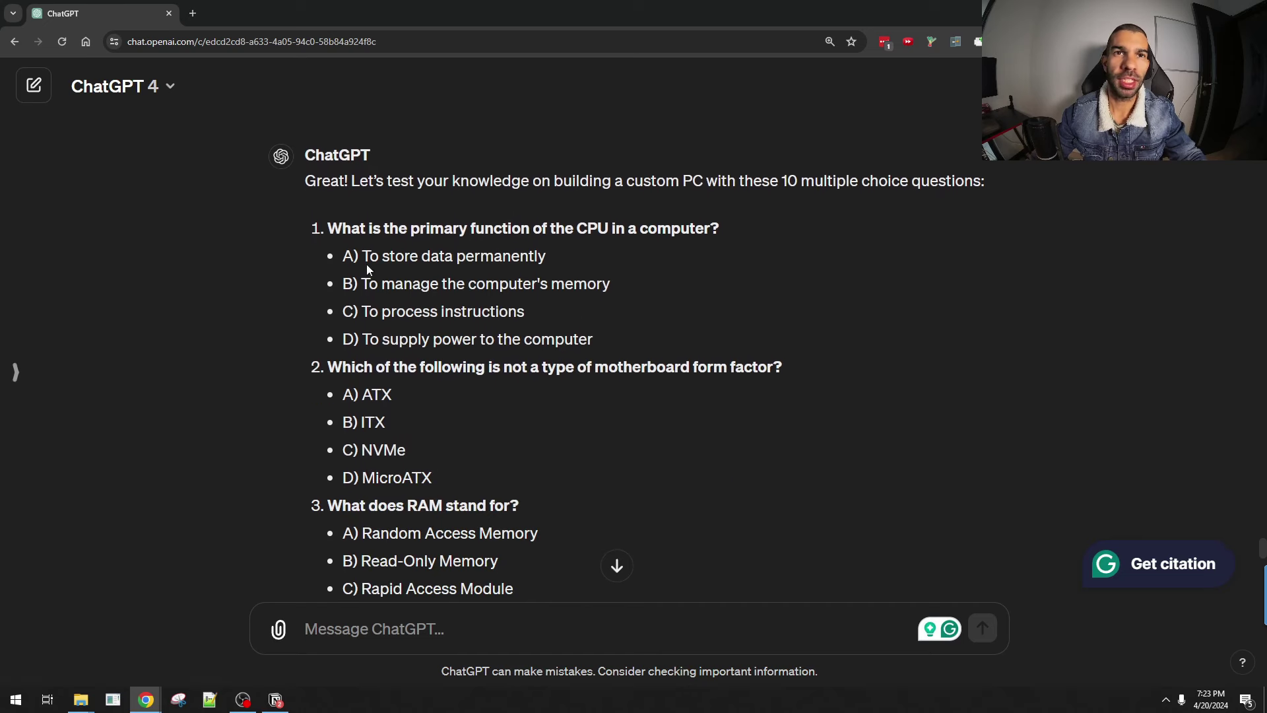
- Review the ten custom PC quiz questions and the closing invitation to provide answers for grading
{"action": "left_click_drag", "start_coordinate": [366, 234], "coordinate": [487, 526]}
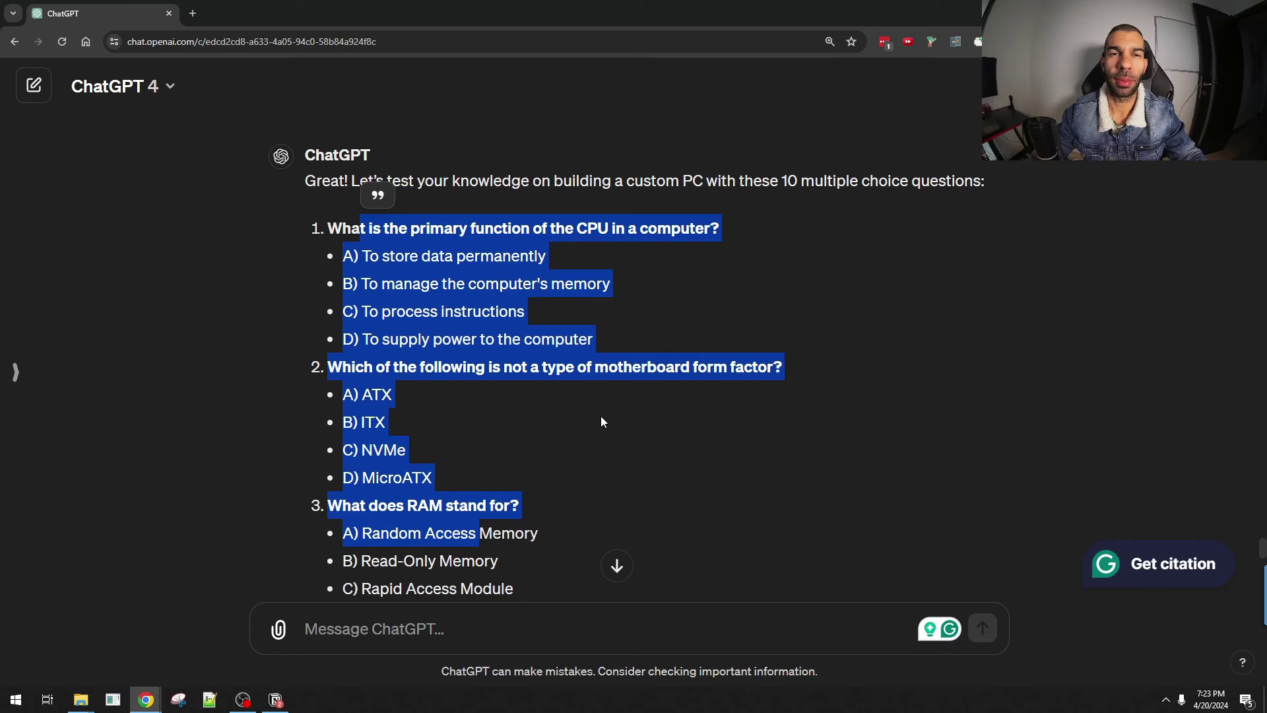
{"action": "scroll", "coordinate": [563, 398], "scroll_direction": "down", "scroll_amount": 3}
{"action": "left_click", "coordinate": [419, 316]}
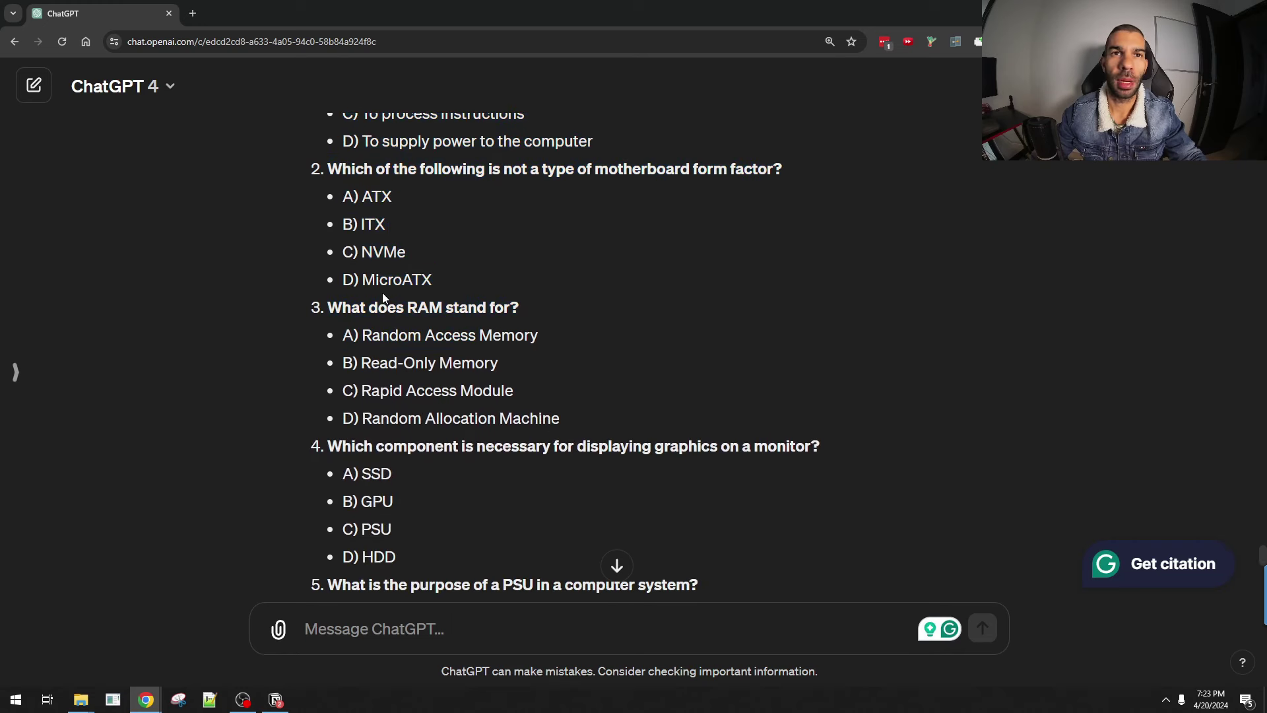
{"action": "scroll", "coordinate": [369, 297], "scroll_direction": "down", "scroll_amount": 2}
{"action": "scroll", "coordinate": [347, 308], "scroll_direction": "down", "scroll_amount": 6}
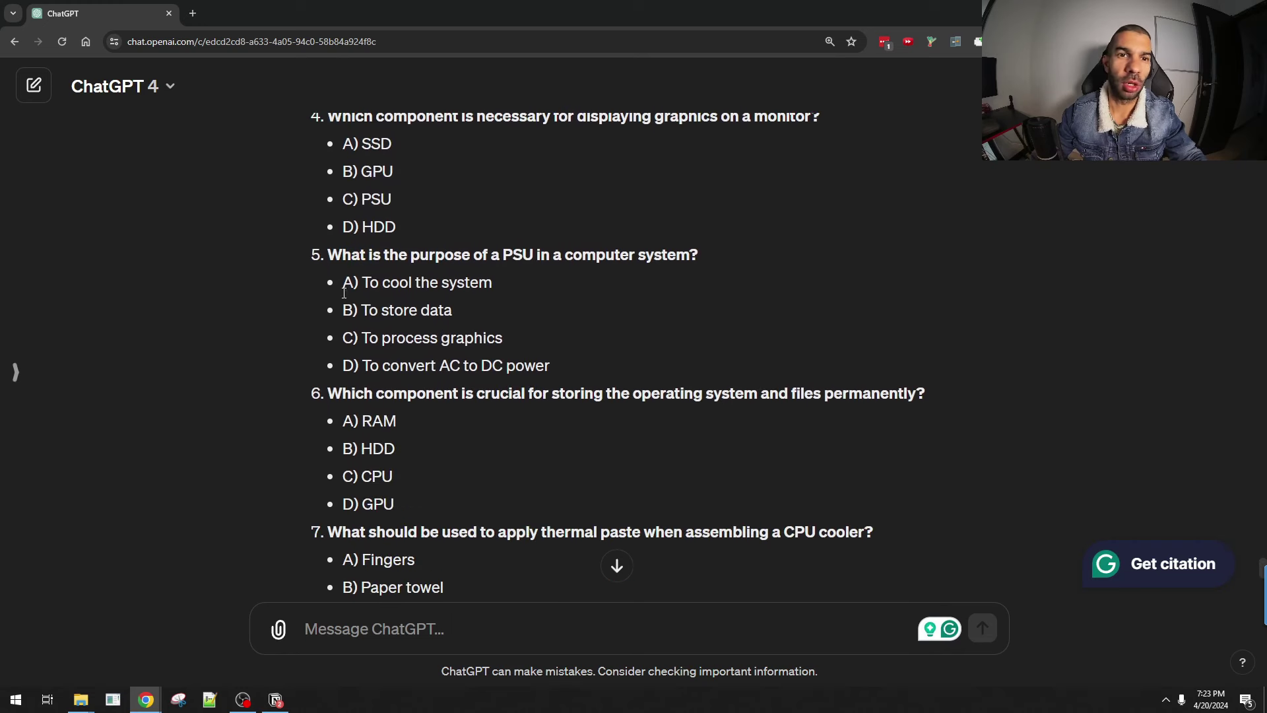
{"action": "left_click", "coordinate": [343, 619]}
{"action": "scroll", "coordinate": [339, 458], "scroll_direction": "up", "scroll_amount": 10}
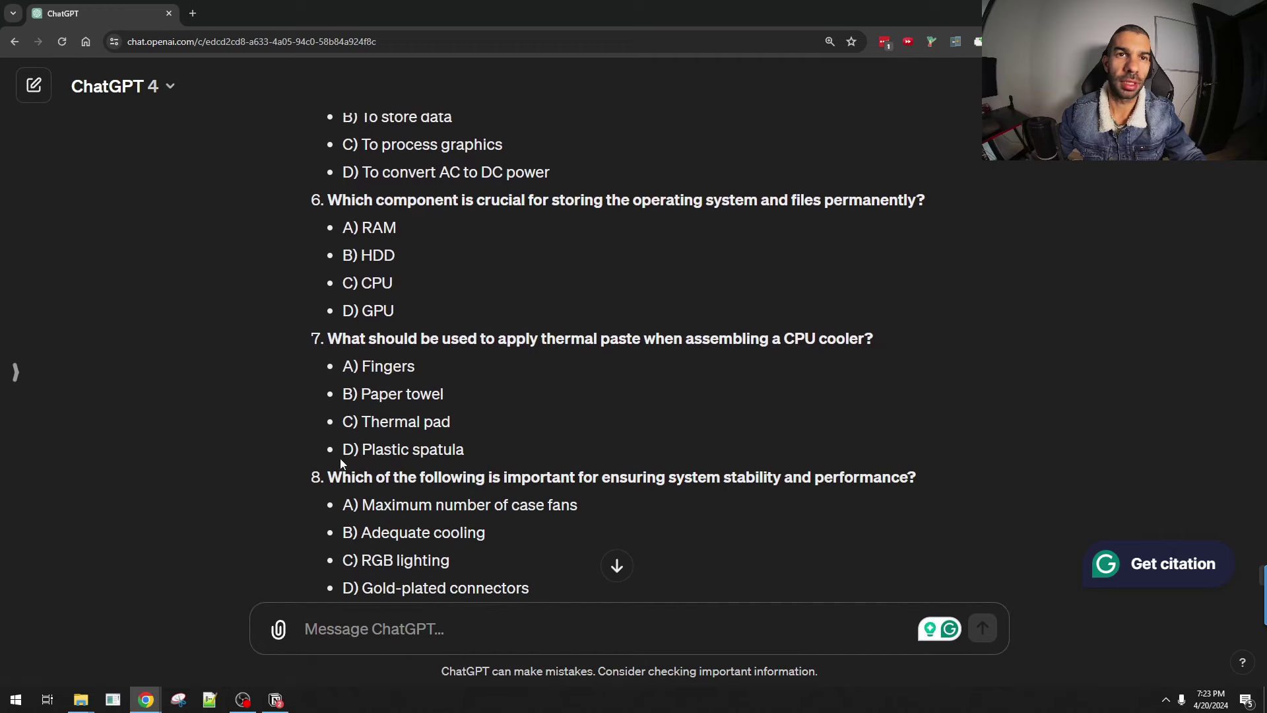
{"action": "scroll", "coordinate": [332, 413], "scroll_direction": "down", "scroll_amount": 17}
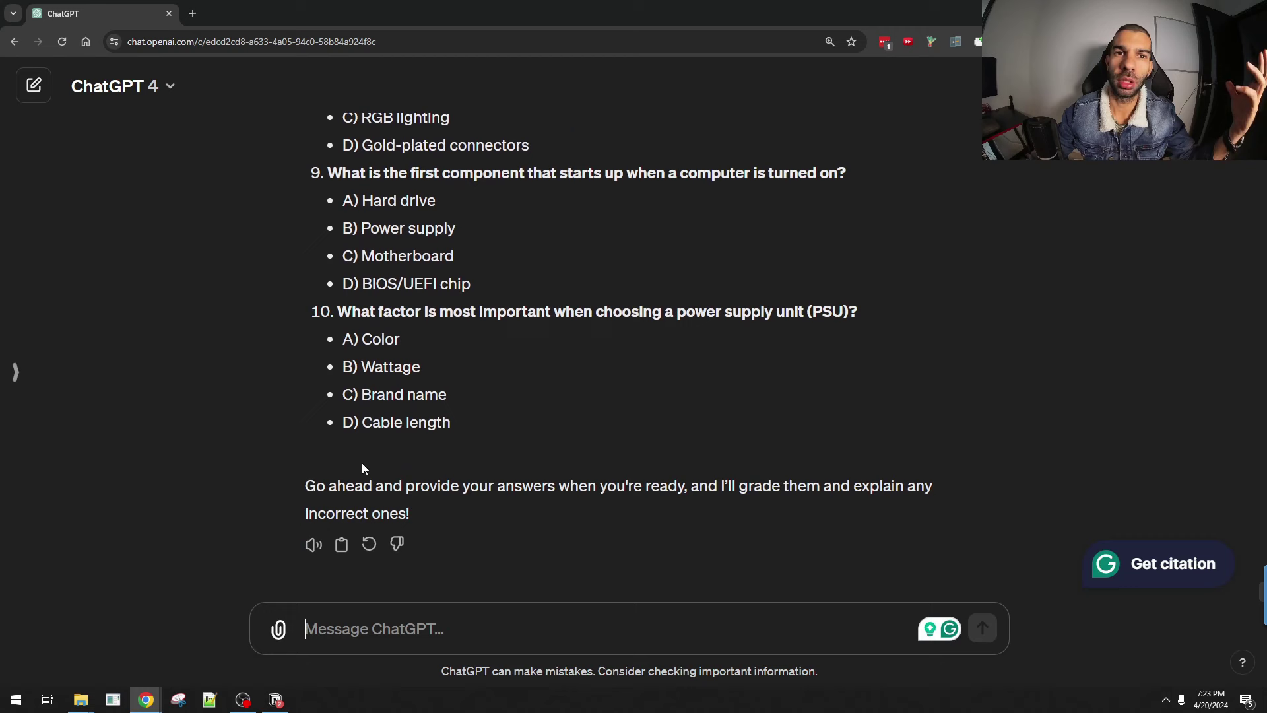
{"action": "left_click_drag", "start_coordinate": [328, 486], "coordinate": [780, 486]}
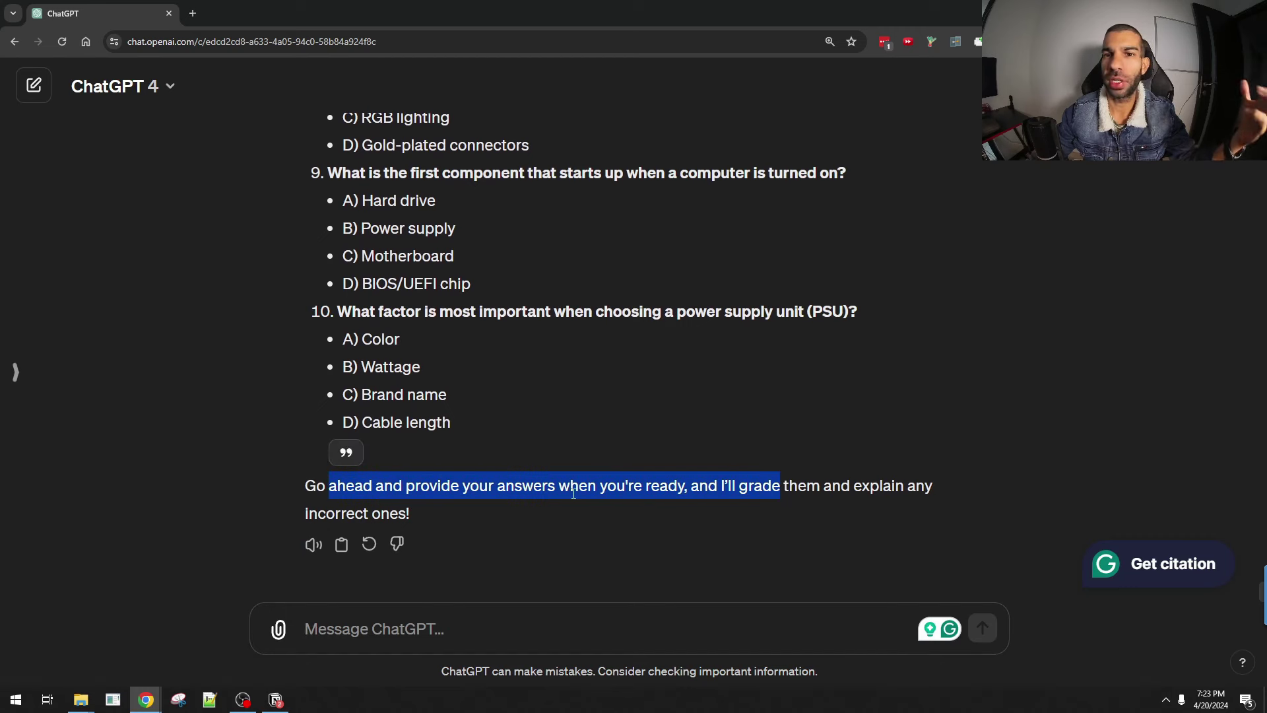
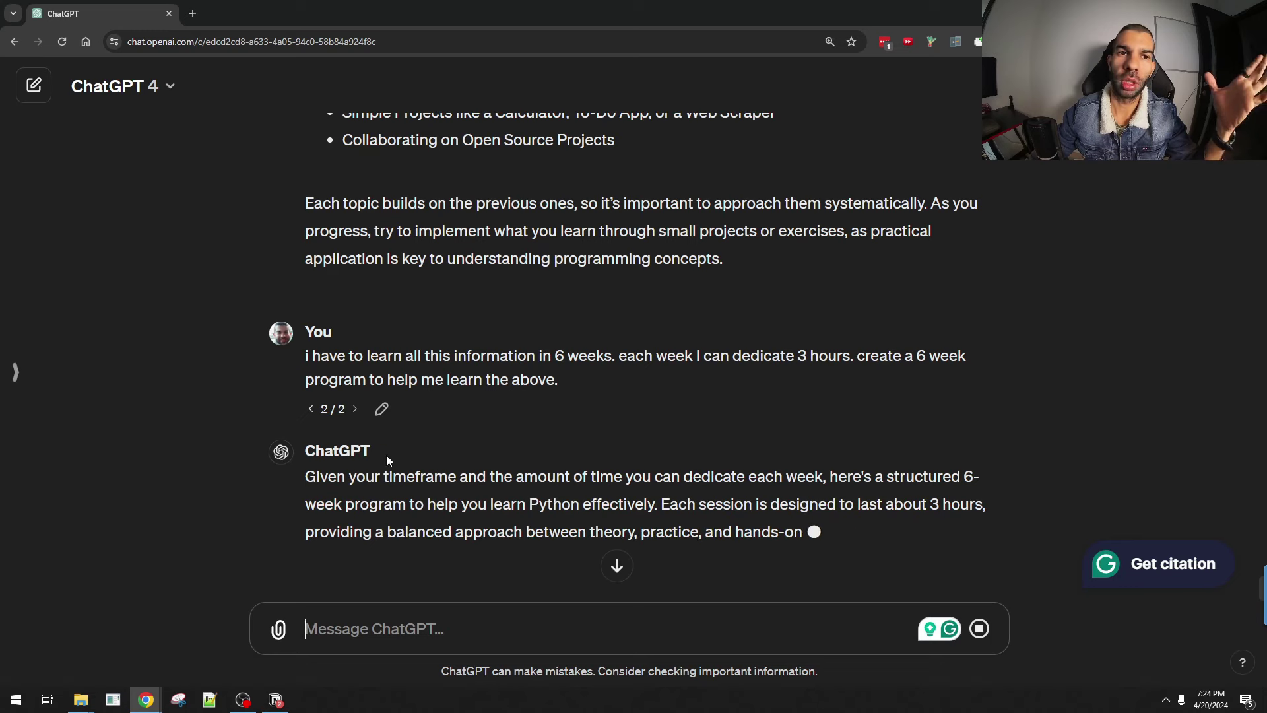
- Examine Week 1 of the 6-week Python program, covering its introduction, installation, basic syntax and practice items
{"action": "scroll", "coordinate": [308, 494], "scroll_direction": "down", "scroll_amount": 2}
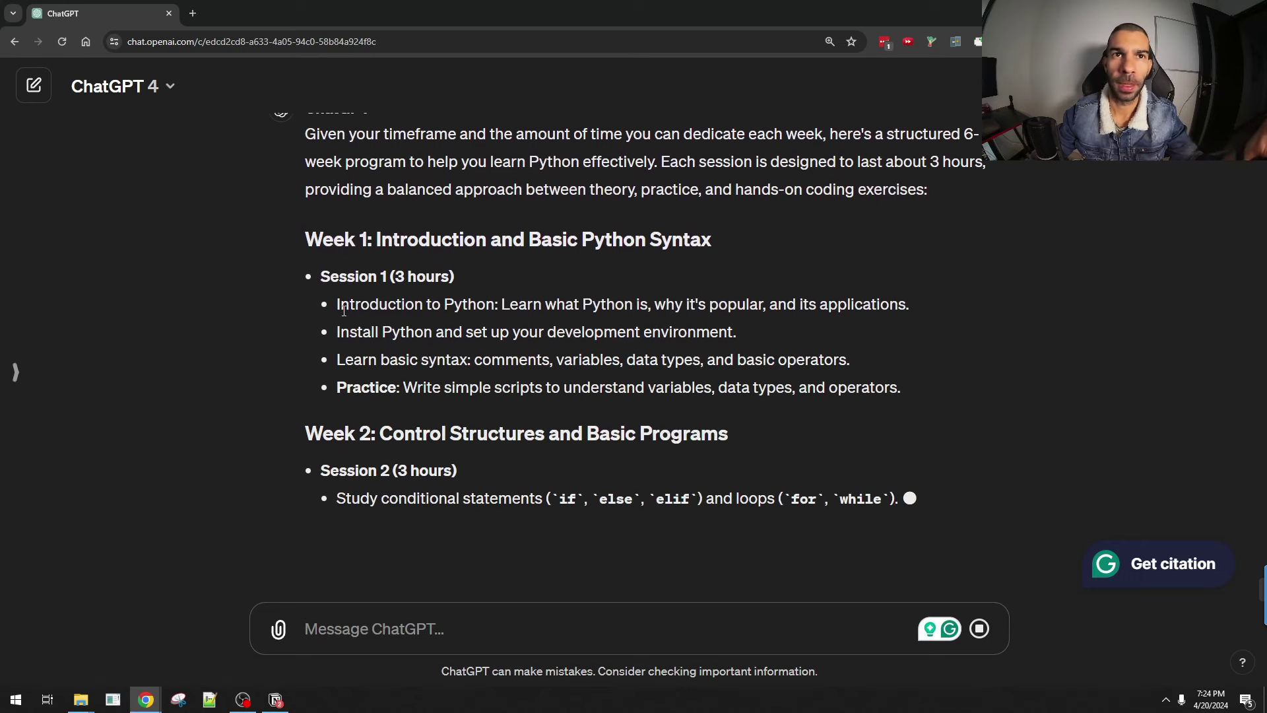
{"action": "double_click", "coordinate": [339, 249]}
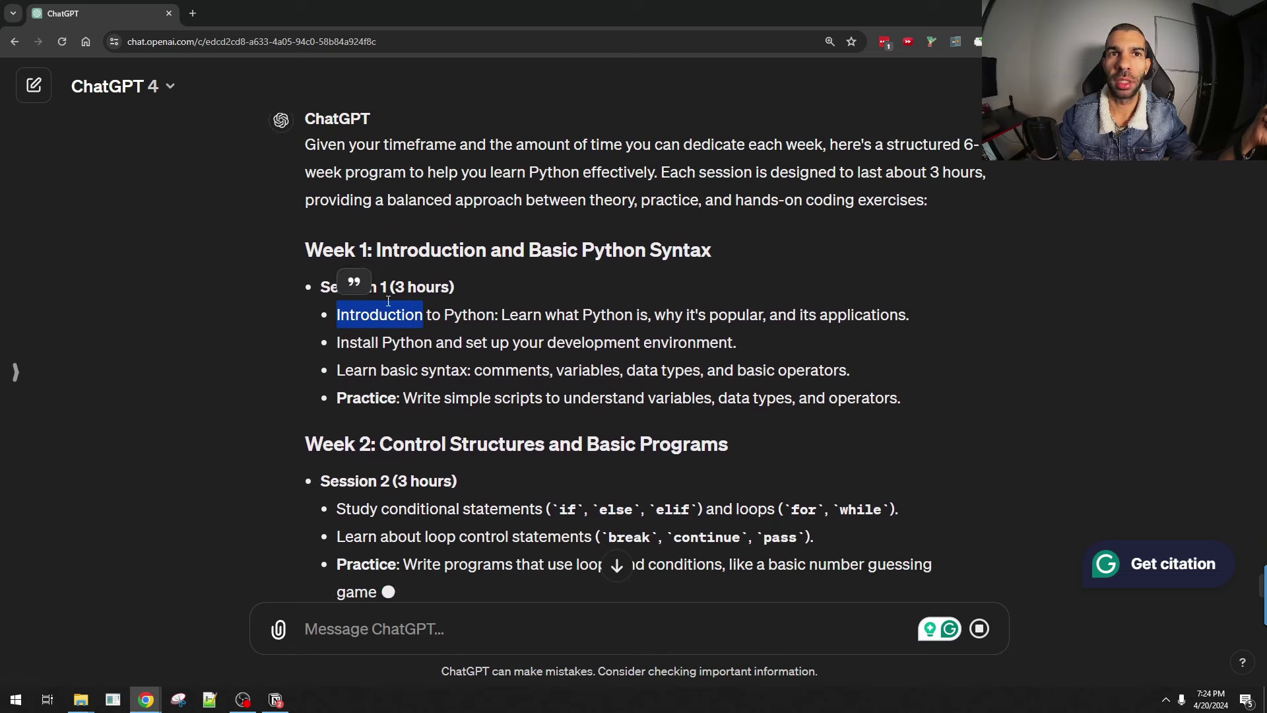
{"action": "left_click_drag", "start_coordinate": [396, 314], "coordinate": [703, 314]}
{"action": "left_click_drag", "start_coordinate": [365, 346], "coordinate": [589, 343]}
{"action": "left_click_drag", "start_coordinate": [380, 370], "coordinate": [655, 375]}
{"action": "left_click_drag", "start_coordinate": [382, 397], "coordinate": [826, 398]}
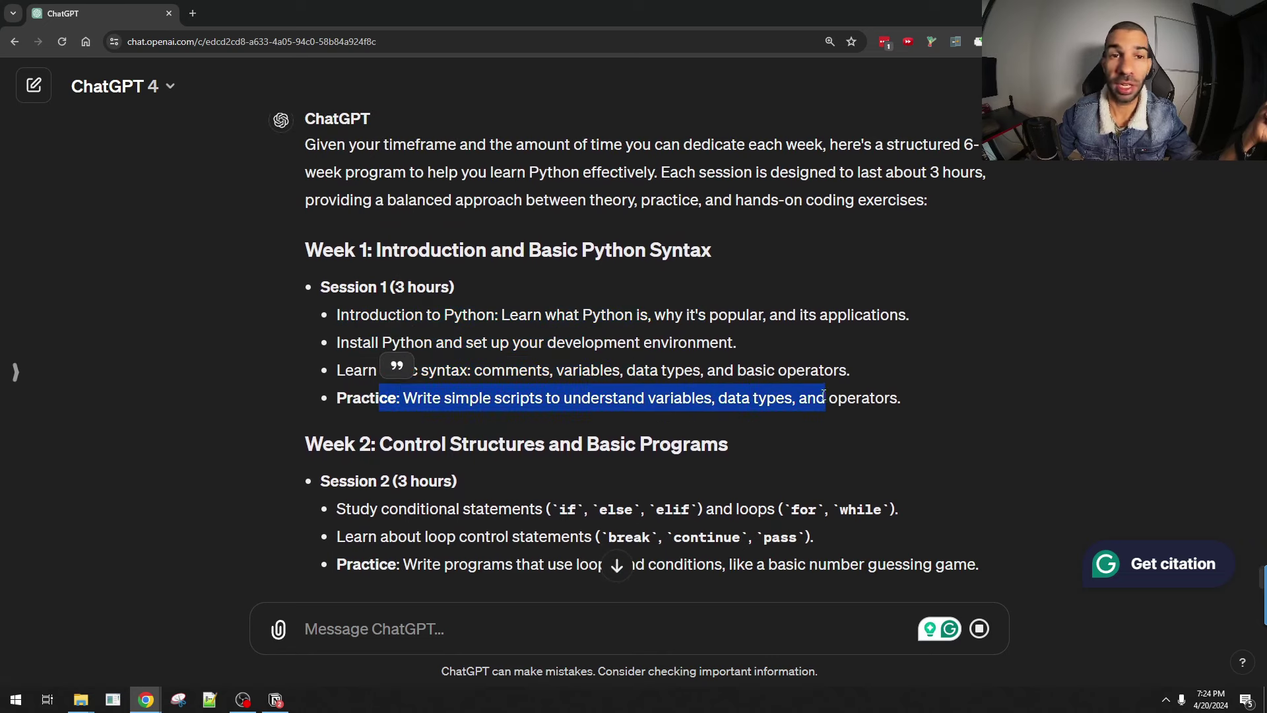
- Look over the Week 2 and Week 3 sessions on control structures, functions and data structures, continuing to the following weeks
{"action": "scroll", "coordinate": [500, 330], "scroll_direction": "down", "scroll_amount": 2}
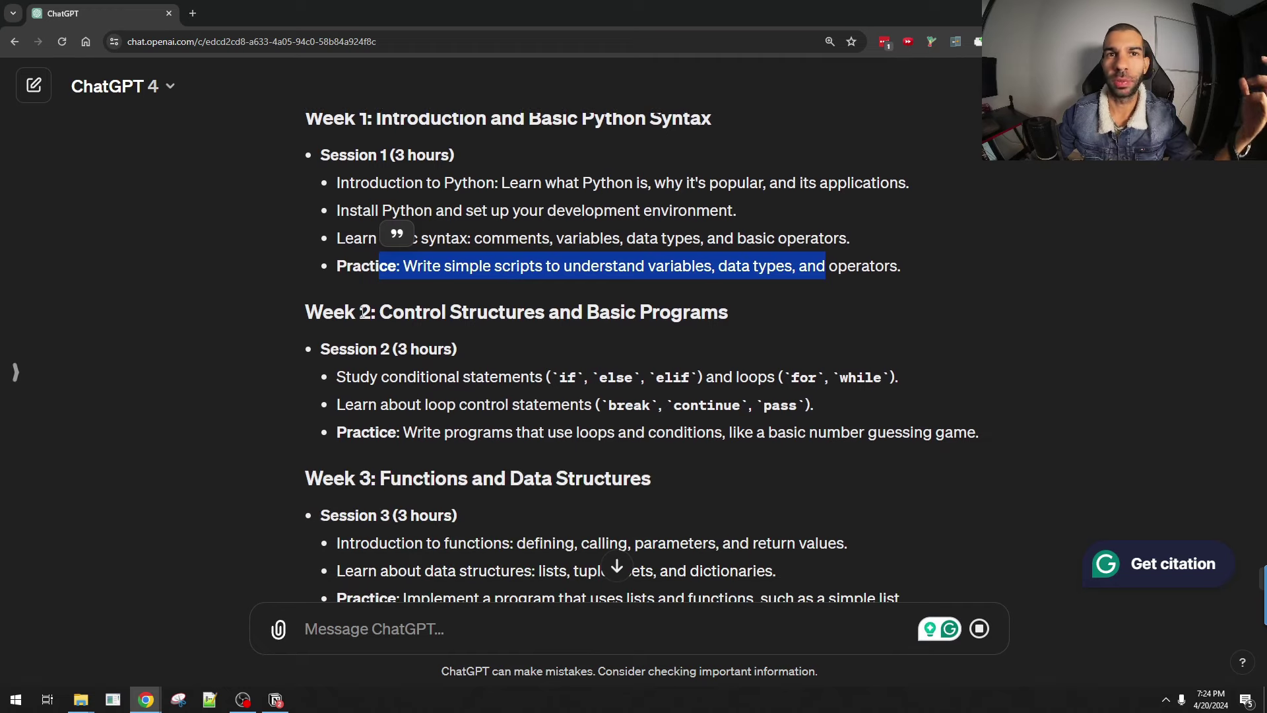
{"action": "left_click_drag", "start_coordinate": [377, 312], "coordinate": [630, 313]}
{"action": "scroll", "coordinate": [383, 396], "scroll_direction": "down", "scroll_amount": 1}
{"action": "left_click_drag", "start_coordinate": [382, 411], "coordinate": [589, 426]}
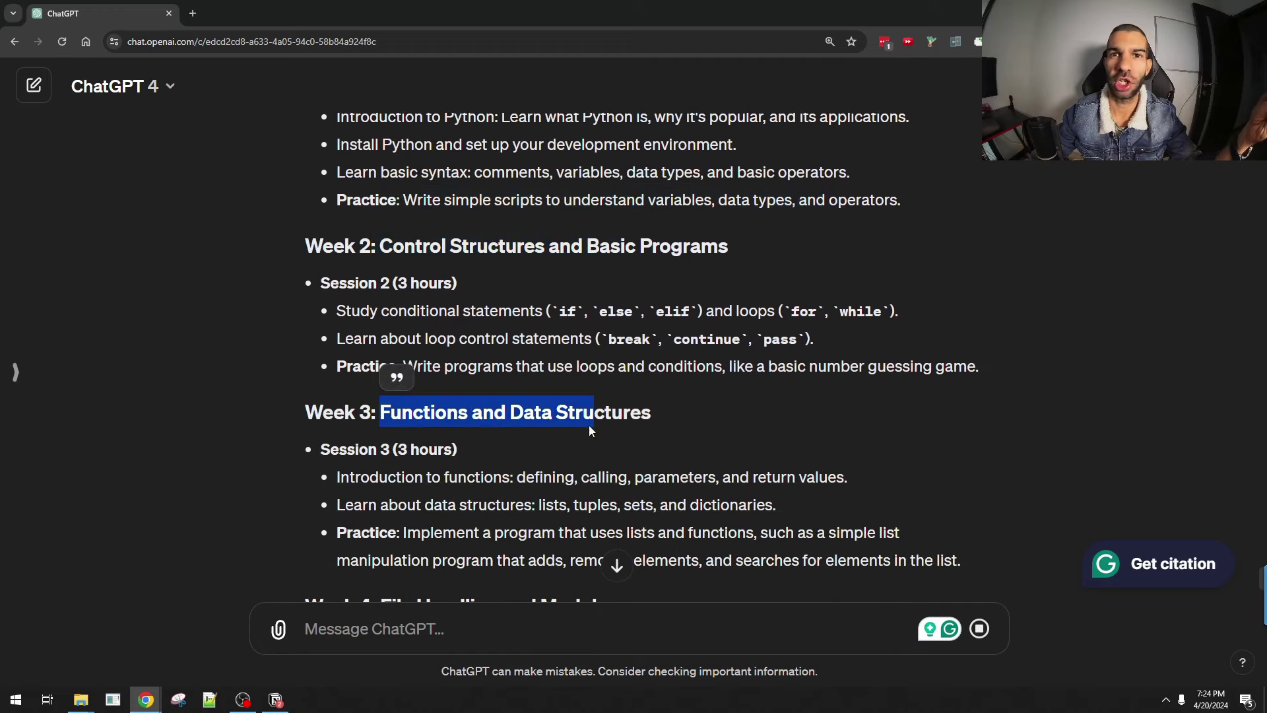
{"action": "scroll", "coordinate": [312, 346], "scroll_direction": "down", "scroll_amount": 5}
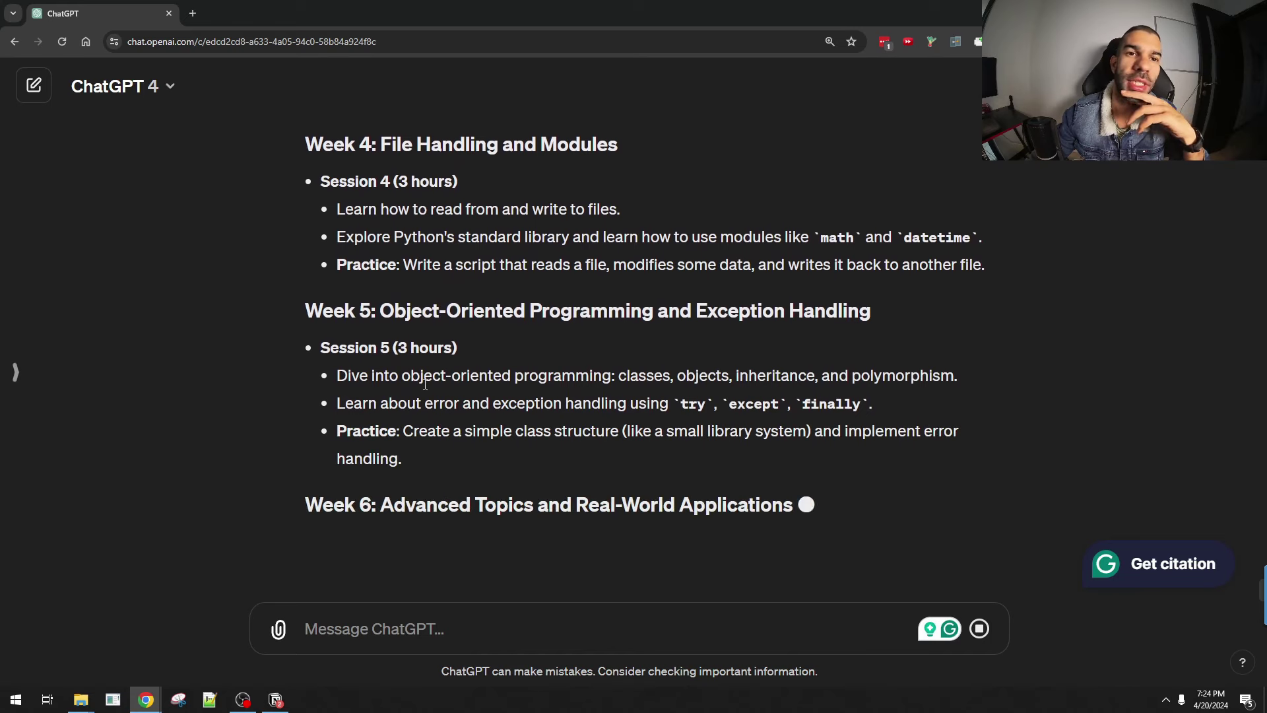
- Examine the Week 6 session's advanced topics, debugging and testing strategies, and practice project
{"action": "left_click_drag", "start_coordinate": [453, 388], "coordinate": [786, 389]}
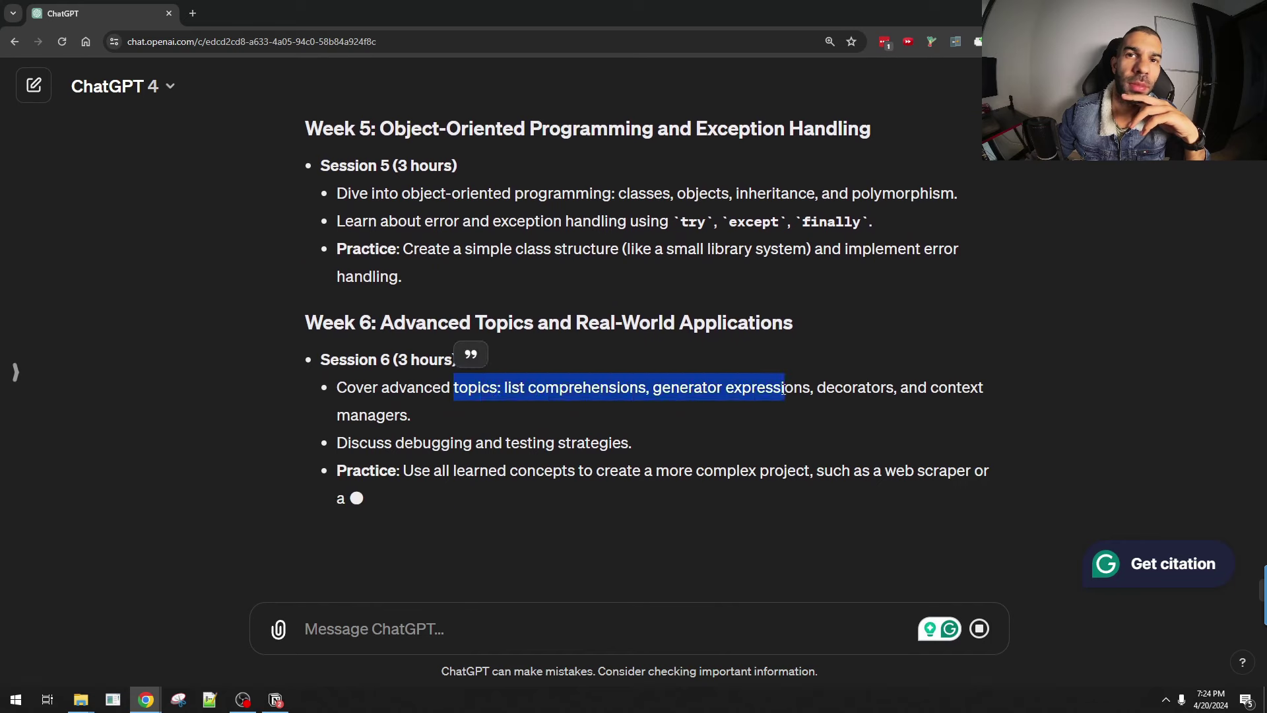
{"action": "left_click_drag", "start_coordinate": [376, 442], "coordinate": [559, 438]}
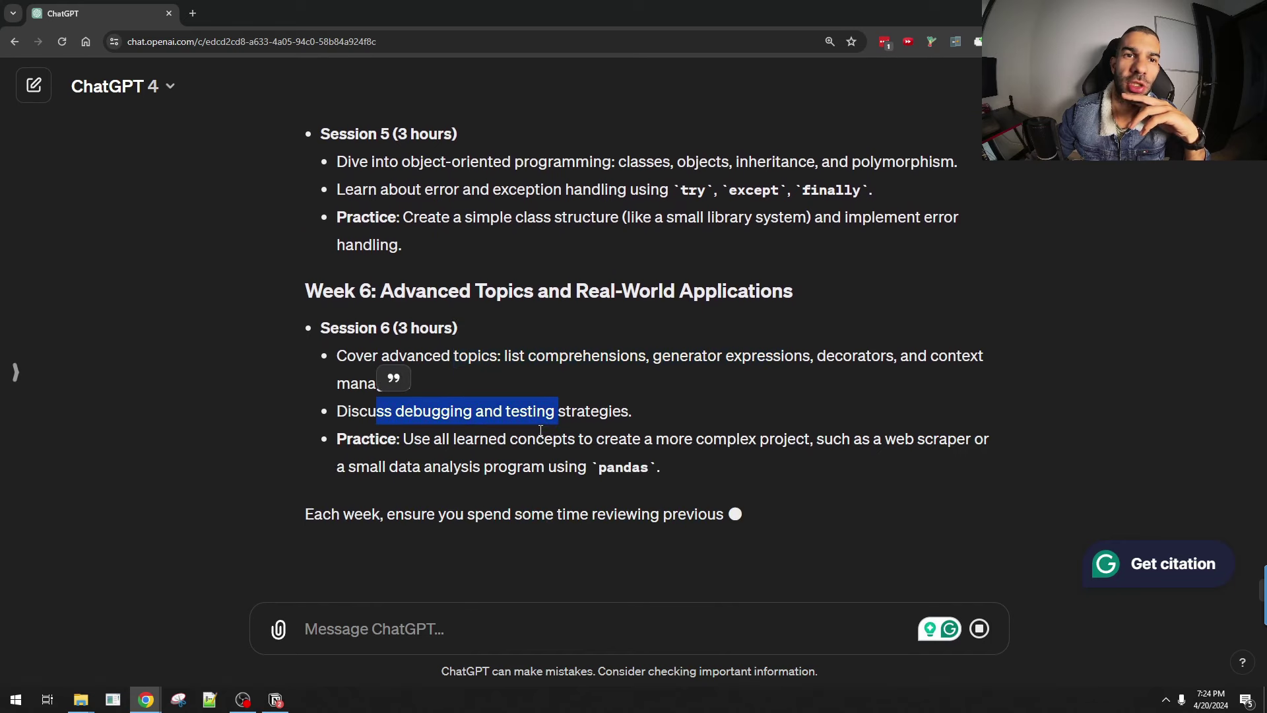
{"action": "left_click_drag", "start_coordinate": [433, 413], "coordinate": [744, 423]}
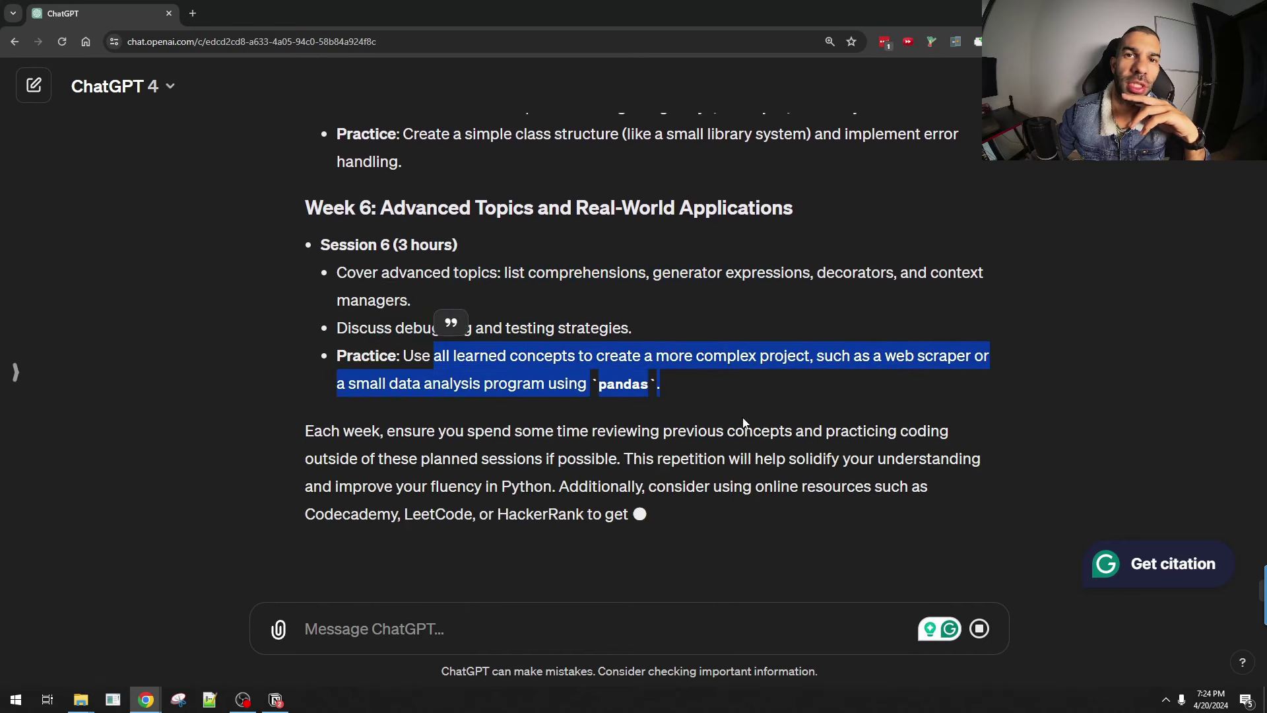
{"action": "left_click", "coordinate": [718, 401]}
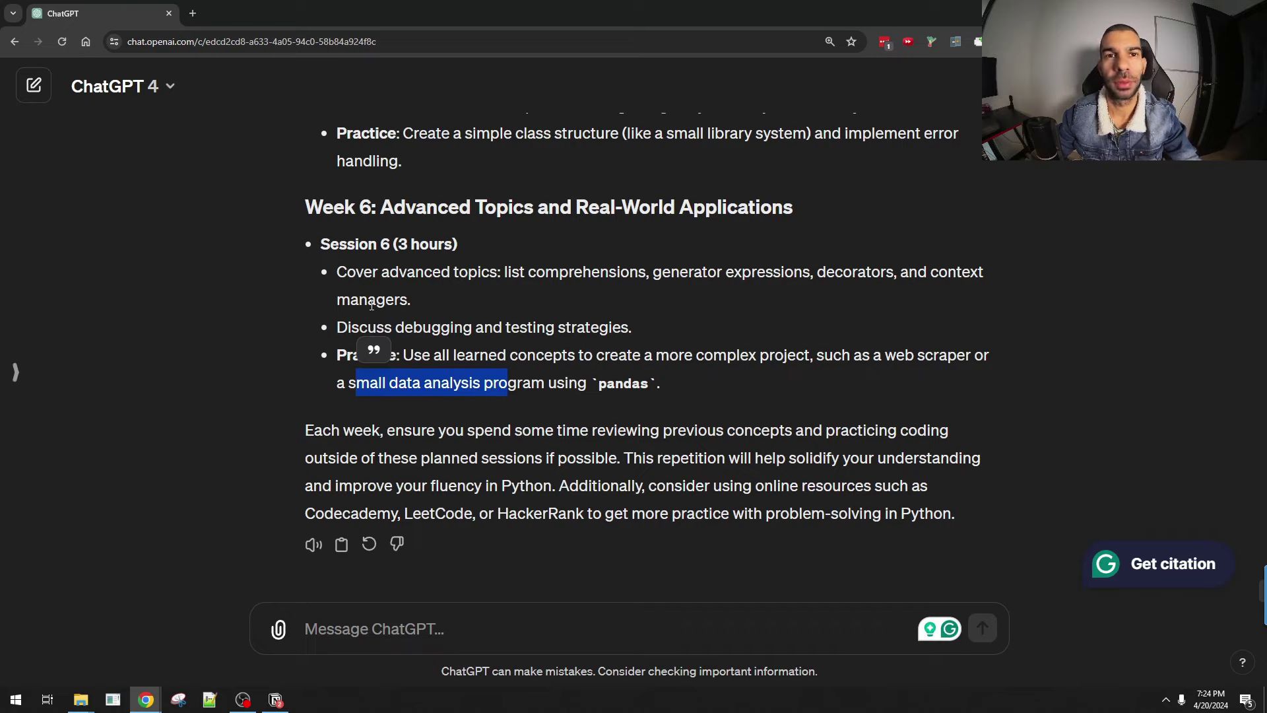
- Look over the 6-week Python program again, from its introduction and Week 1 to the start of Week 4
{"action": "scroll", "coordinate": [365, 298], "scroll_direction": "up", "scroll_amount": 18}
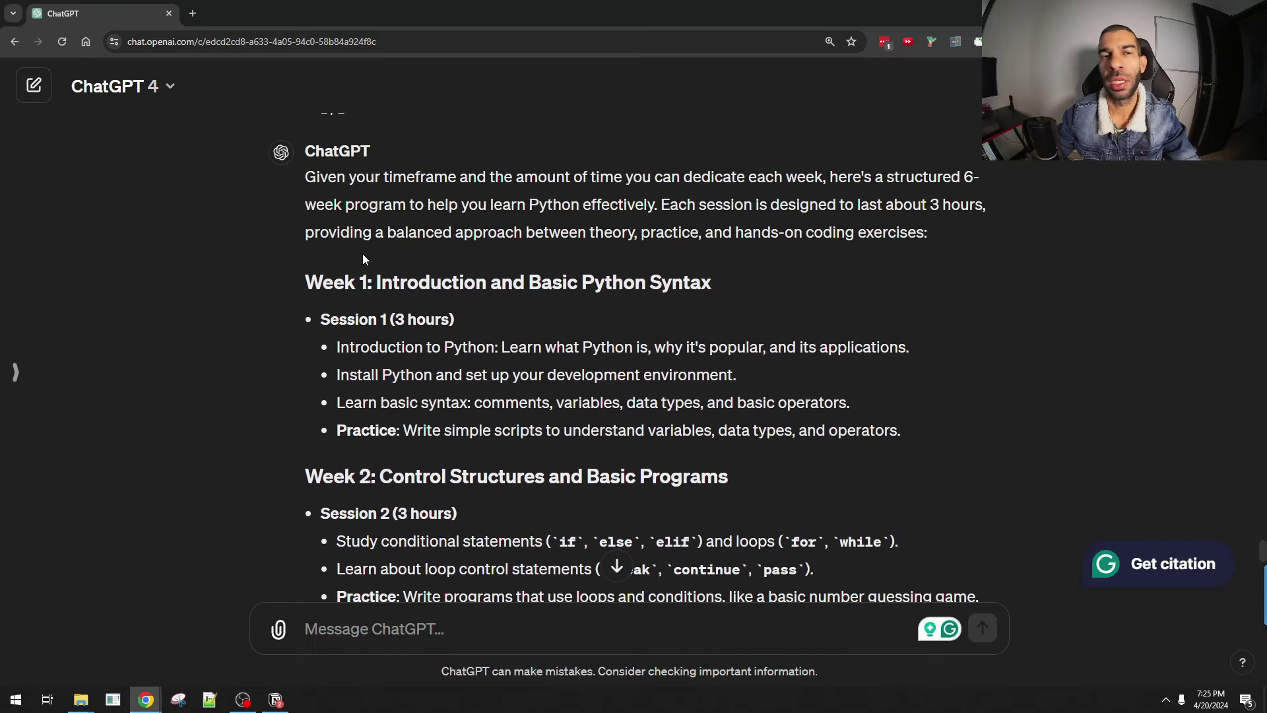
{"action": "scroll", "coordinate": [362, 254], "scroll_direction": "up", "scroll_amount": 5}
{"action": "scroll", "coordinate": [246, 294], "scroll_direction": "down", "scroll_amount": 6}
{"action": "scroll", "coordinate": [246, 294], "scroll_direction": "down", "scroll_amount": 4}
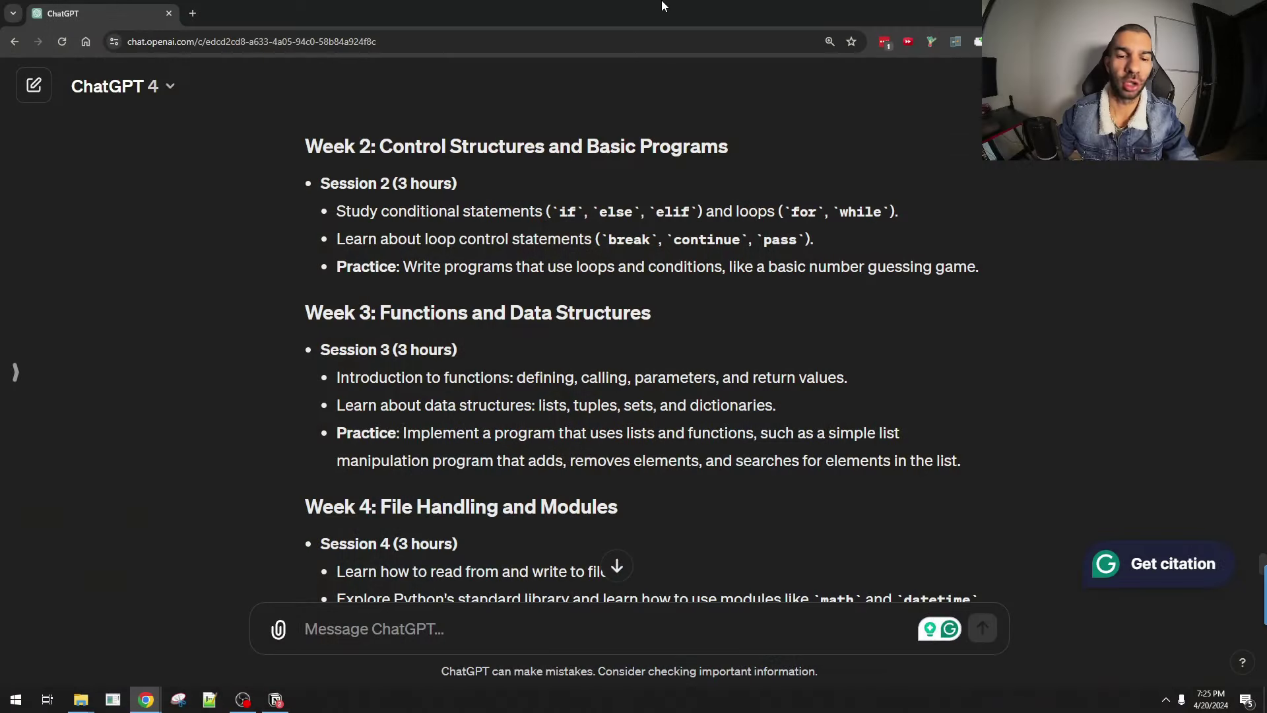
- Open perplexity.ai in a new browser tab and ask it "how to build a custom pc"
{"action": "key", "text": "ctrl+t"}
{"action": "type", "text": "perplexity.ai"}
{"action": "key", "text": "Return"}
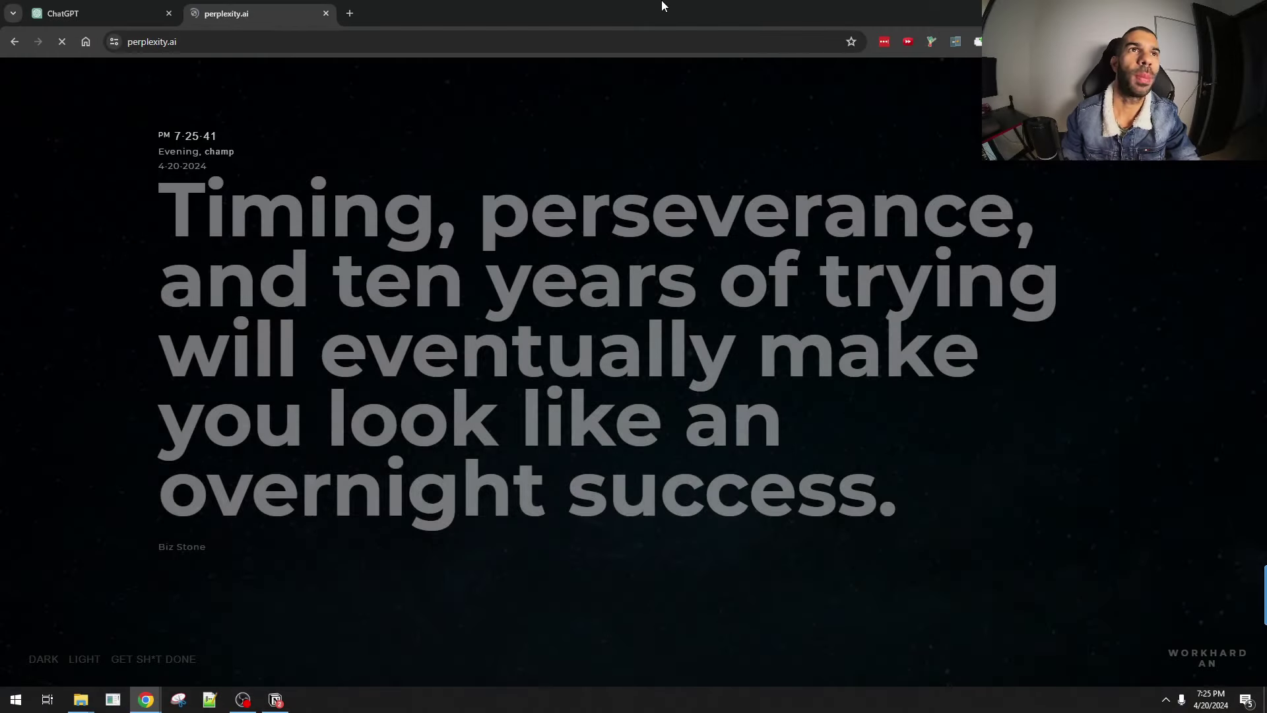
{"action": "type", "text": "how to"}
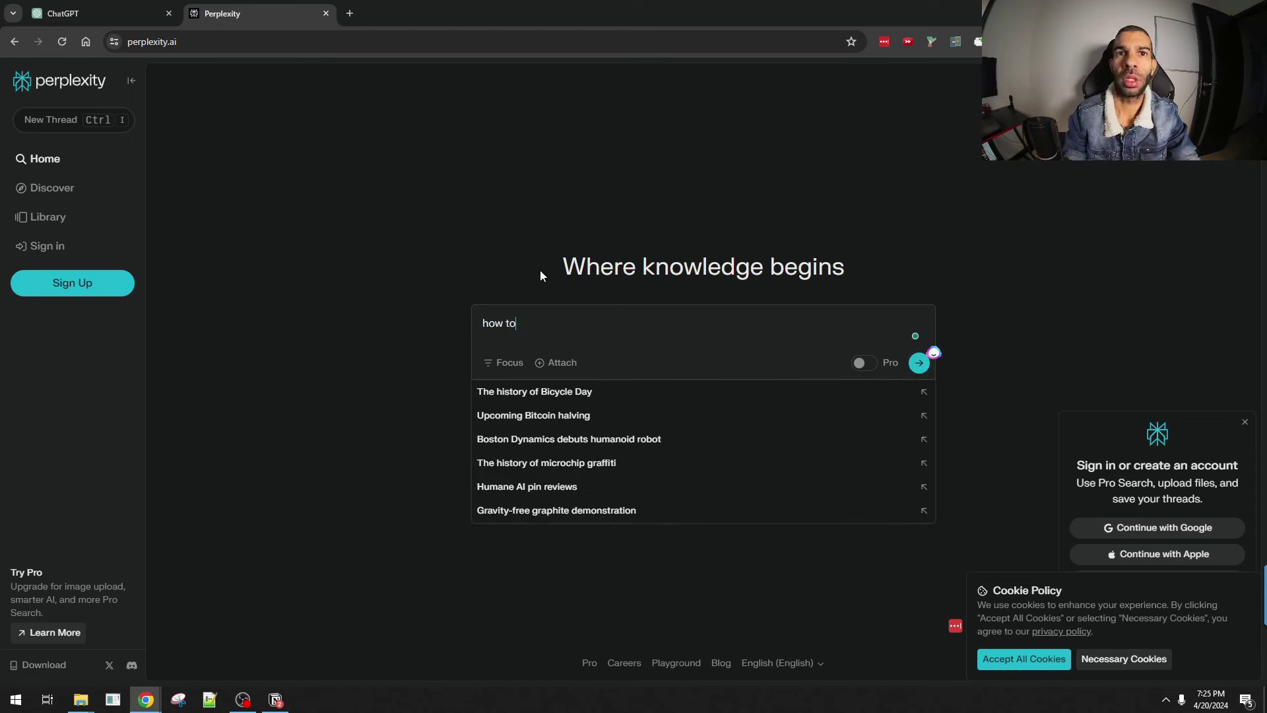
{"action": "type", "text": " build a custom pc"}
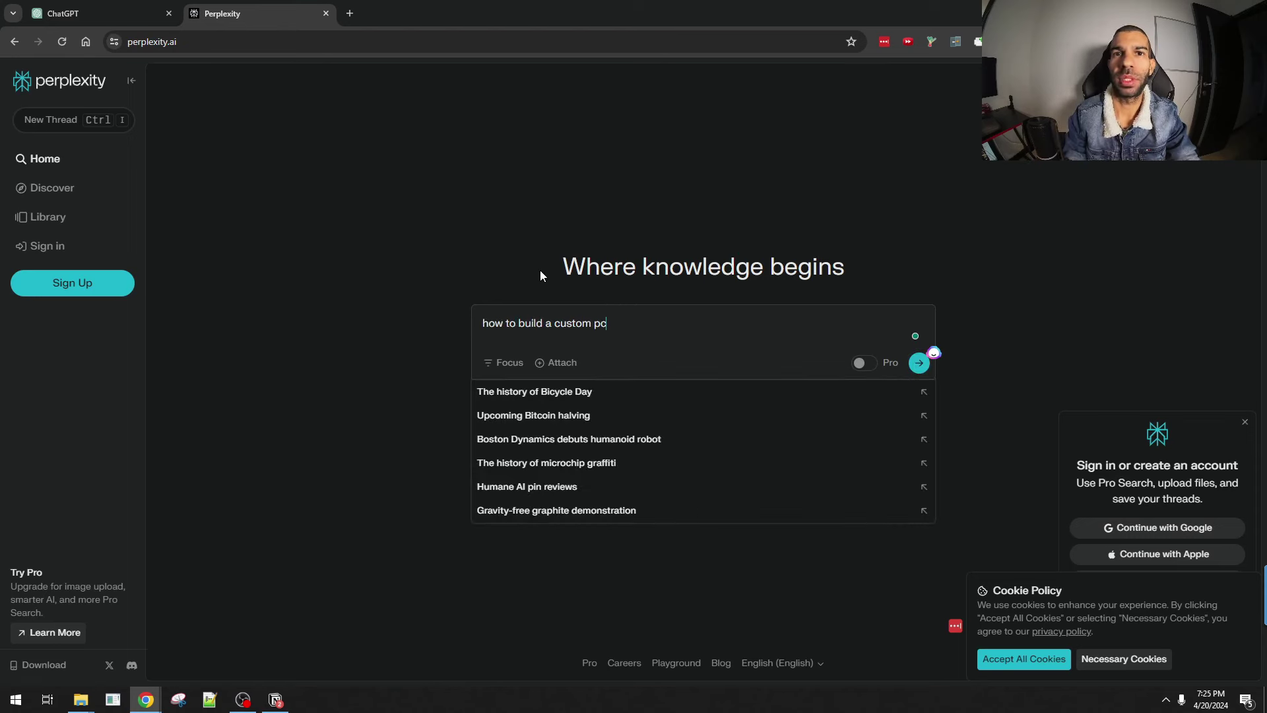
{"action": "key", "text": "Return"}
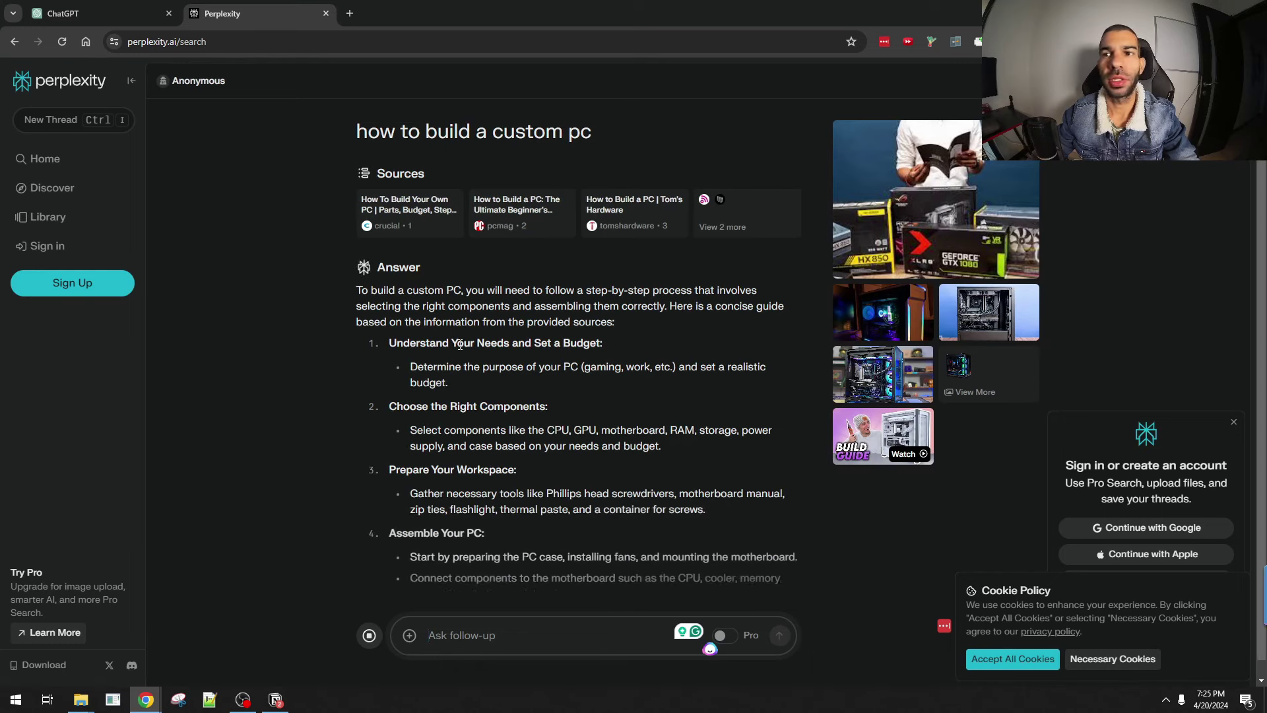
- Look over the answer and its cited sources, and view the related custom PC images
{"action": "scroll", "coordinate": [326, 284], "scroll_direction": "down", "scroll_amount": 4}
{"action": "scroll", "coordinate": [541, 295], "scroll_direction": "up", "scroll_amount": 4}
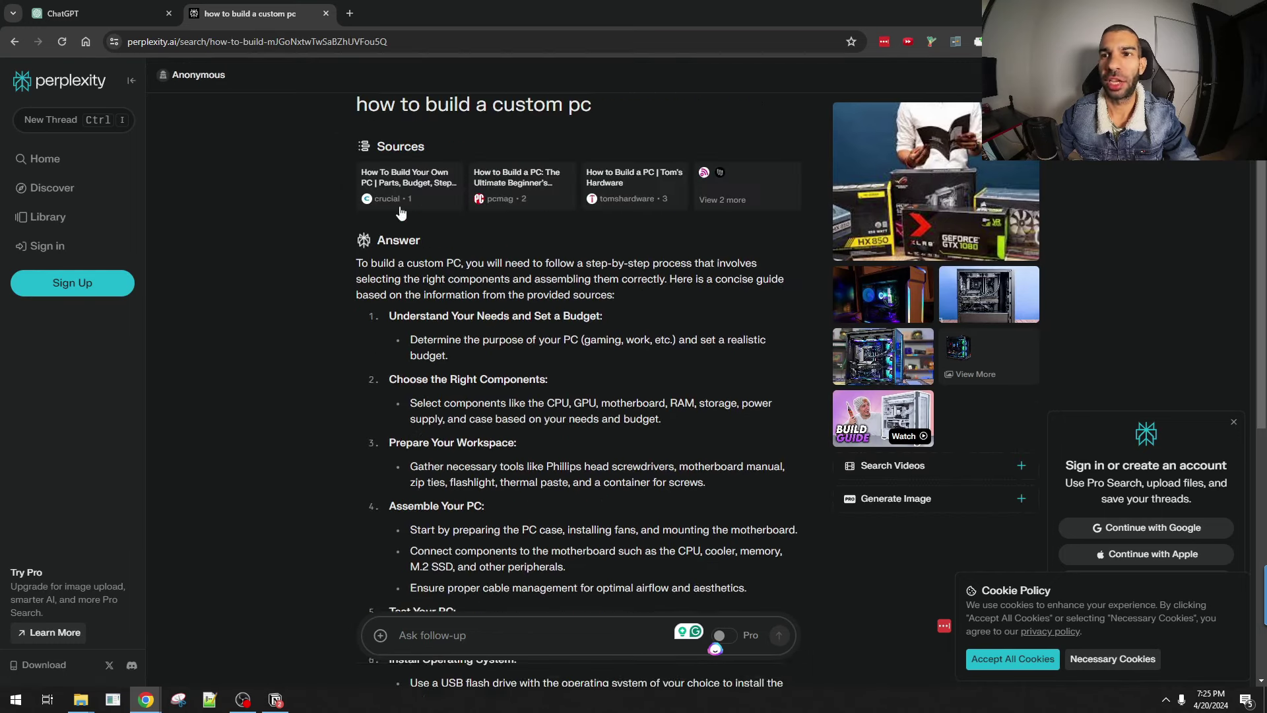
{"action": "left_click", "coordinate": [936, 184]}
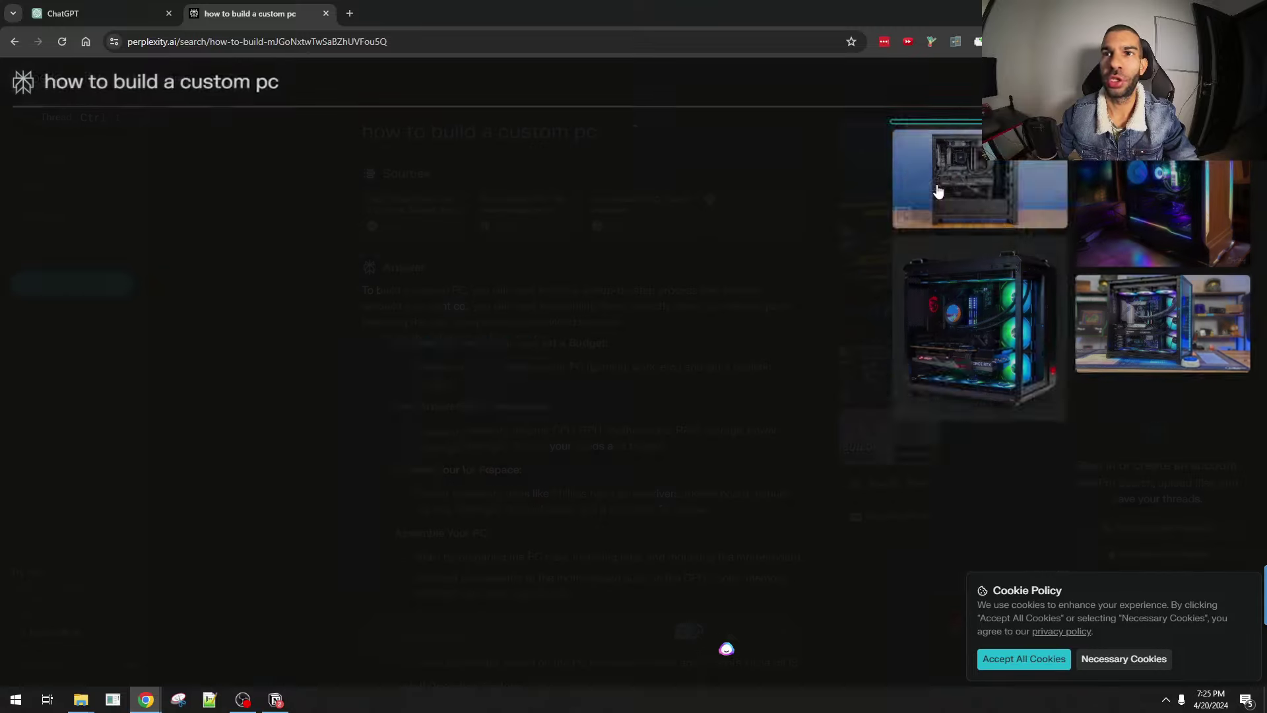
{"action": "left_click", "coordinate": [120, 155]}
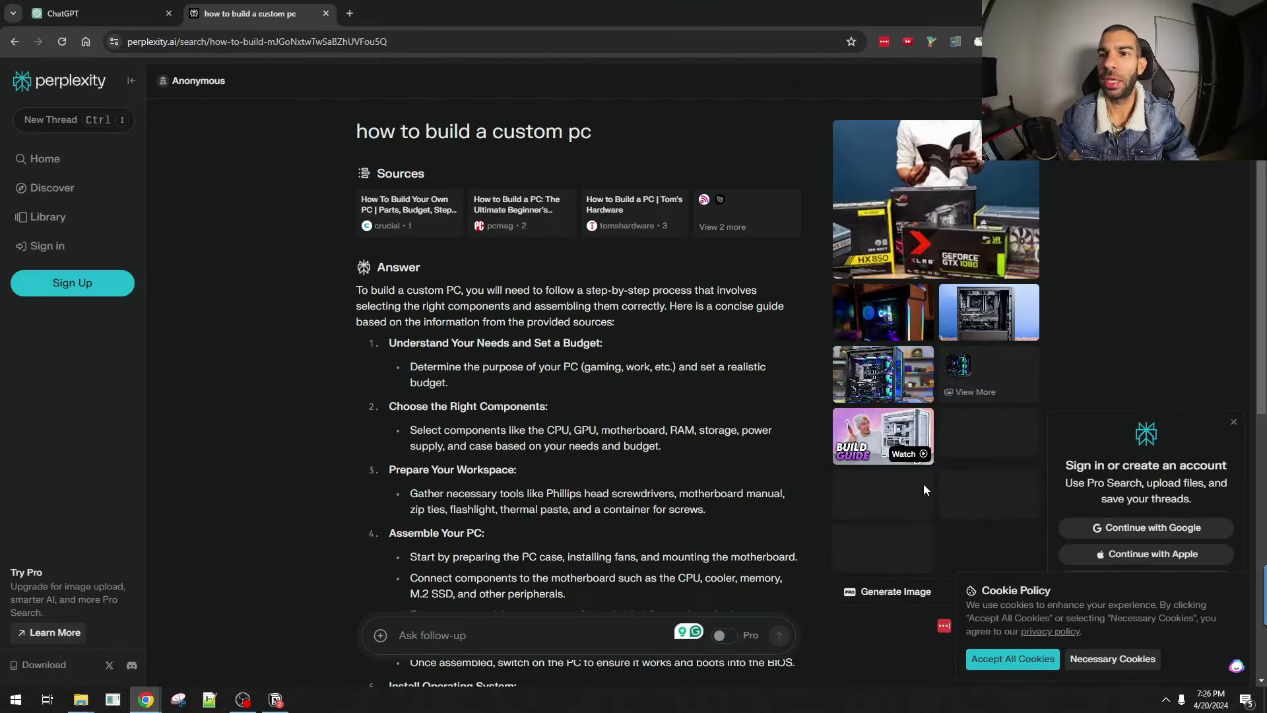
- Preview the related video "How to Build a Gaming PC in Under 15 Minutes!" and close it
{"action": "scroll", "coordinate": [977, 435], "scroll_direction": "down", "scroll_amount": 1}
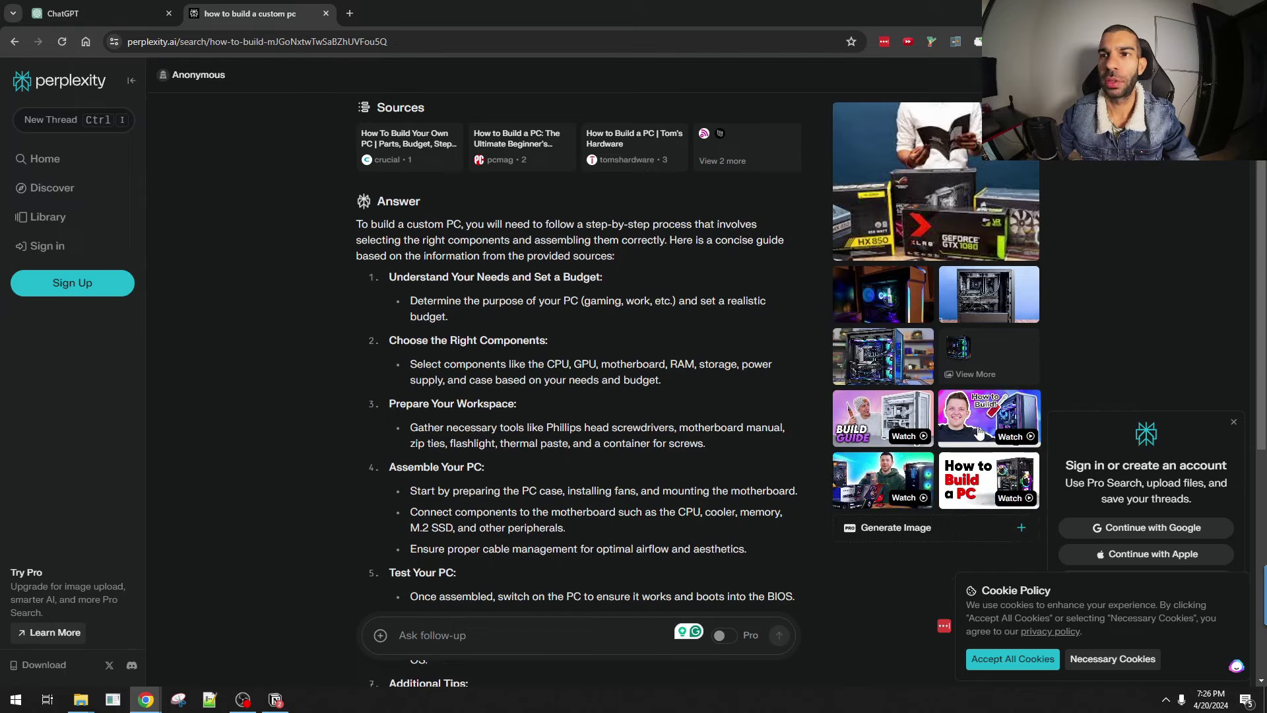
{"action": "left_click", "coordinate": [979, 432]}
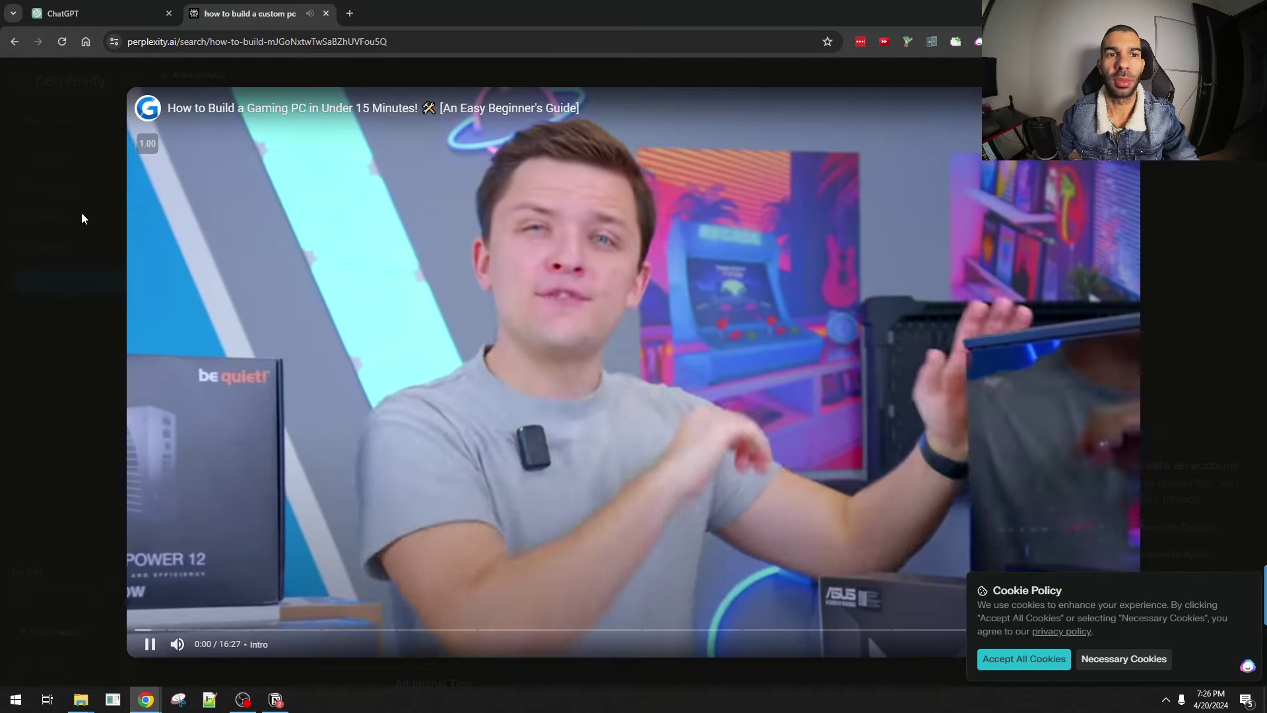
{"action": "left_click", "coordinate": [93, 188]}
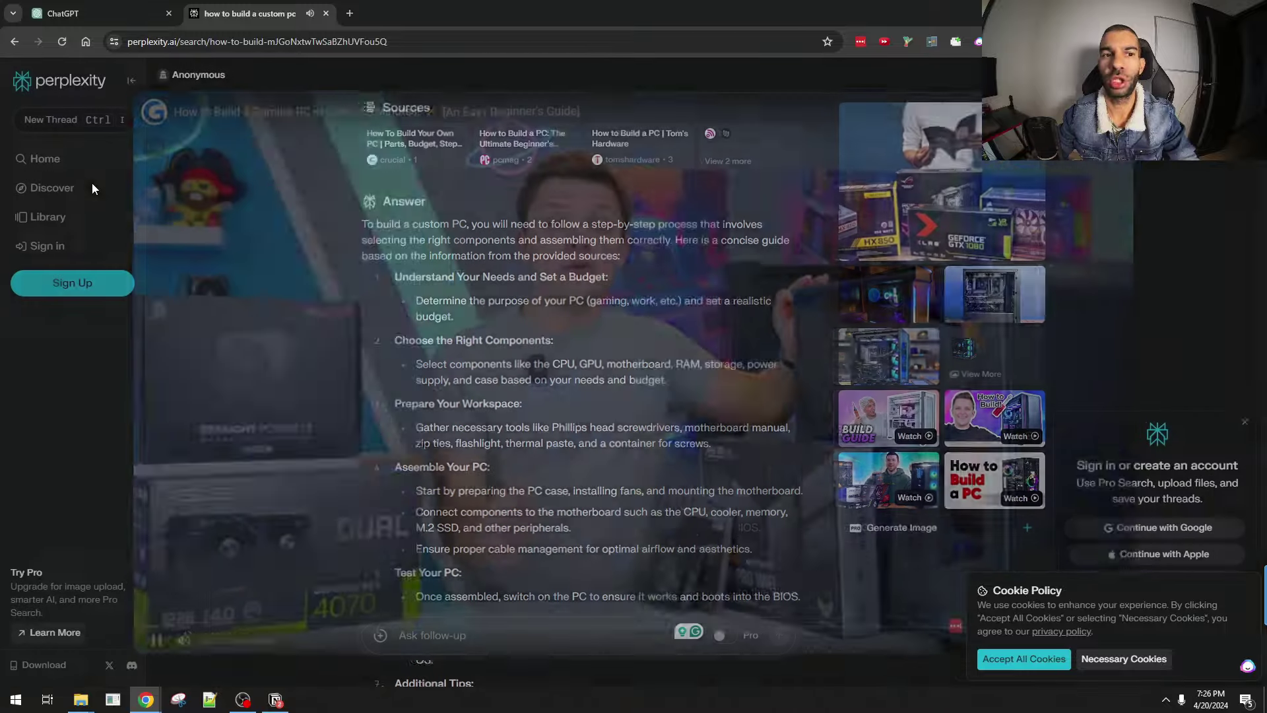
- Dismiss the sign-in prompt and read the remaining custom PC build steps in the answer
{"action": "scroll", "coordinate": [697, 426], "scroll_direction": "down", "scroll_amount": 4}
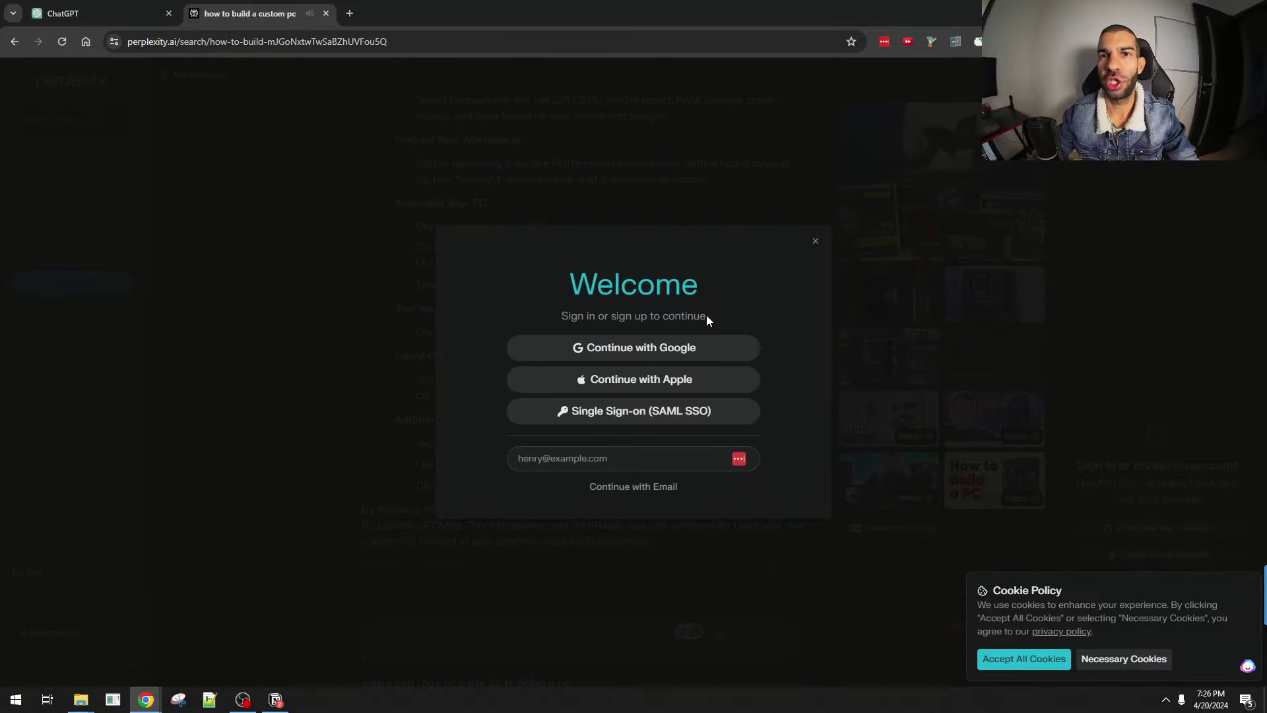
{"action": "left_click", "coordinate": [815, 241]}
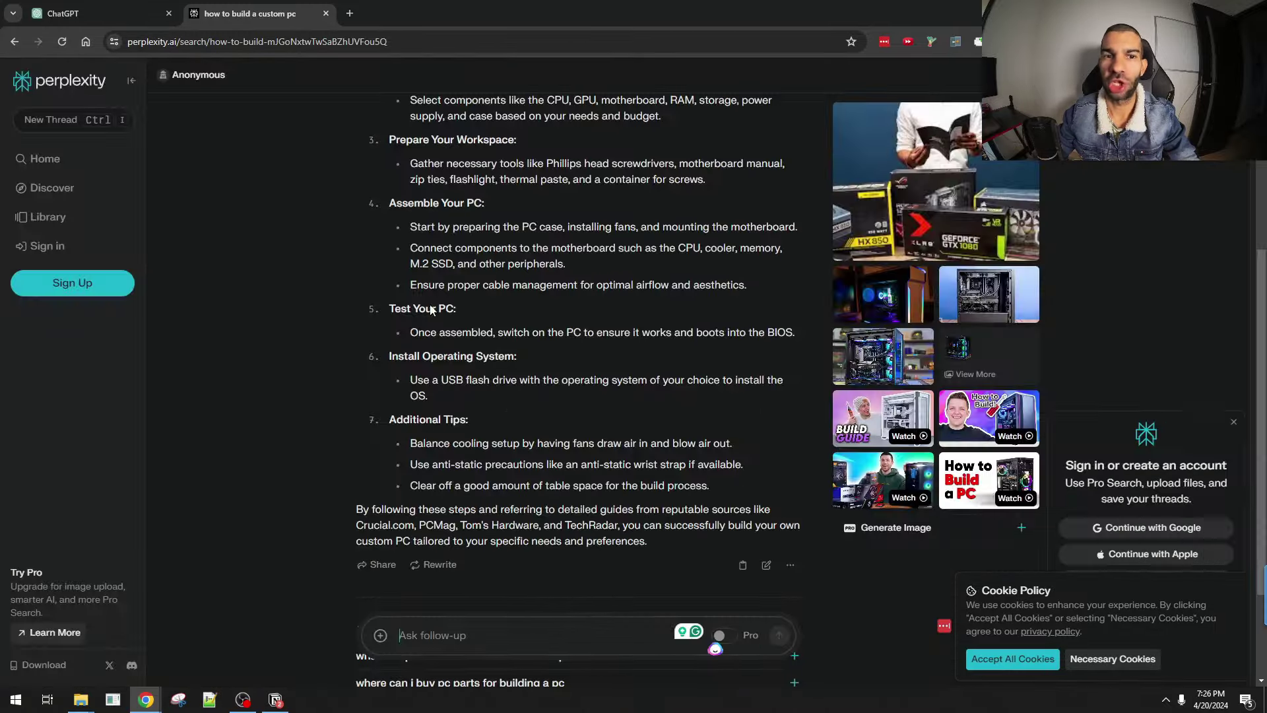
{"action": "scroll", "coordinate": [545, 393], "scroll_direction": "up", "scroll_amount": 5}
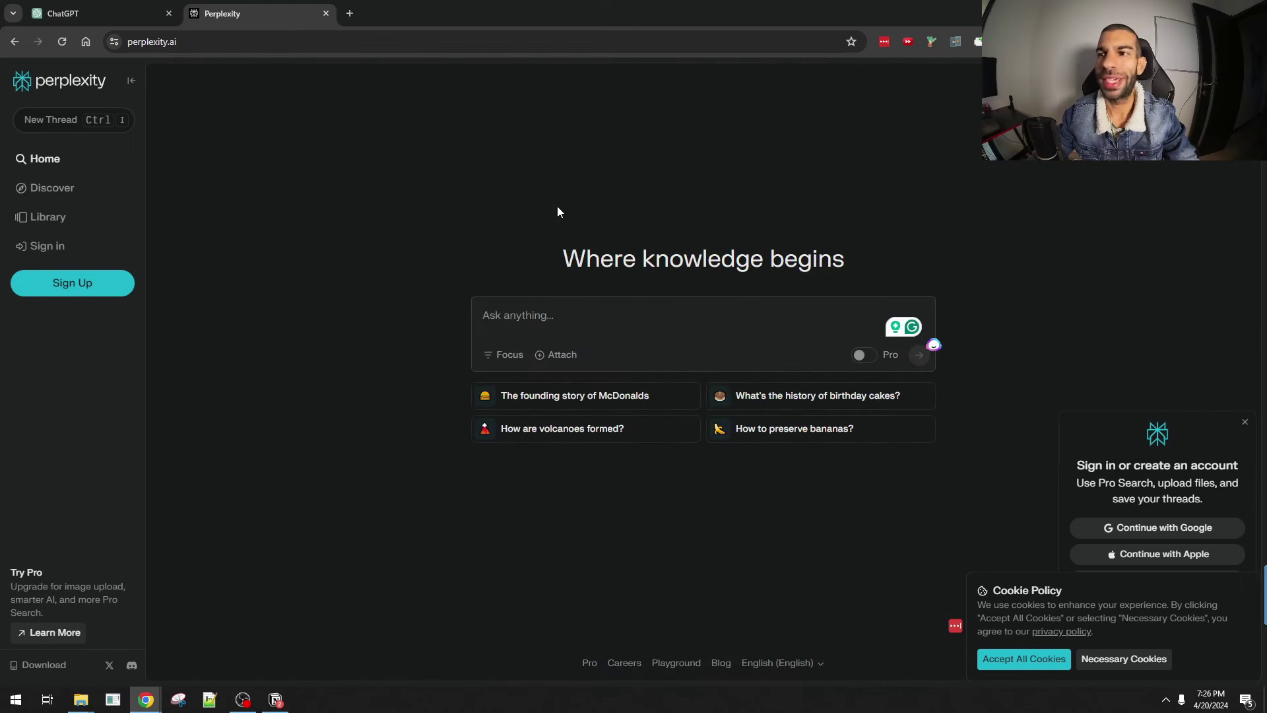
{"action": "left_click", "coordinate": [891, 362]}
{"action": "left_click", "coordinate": [859, 269]}
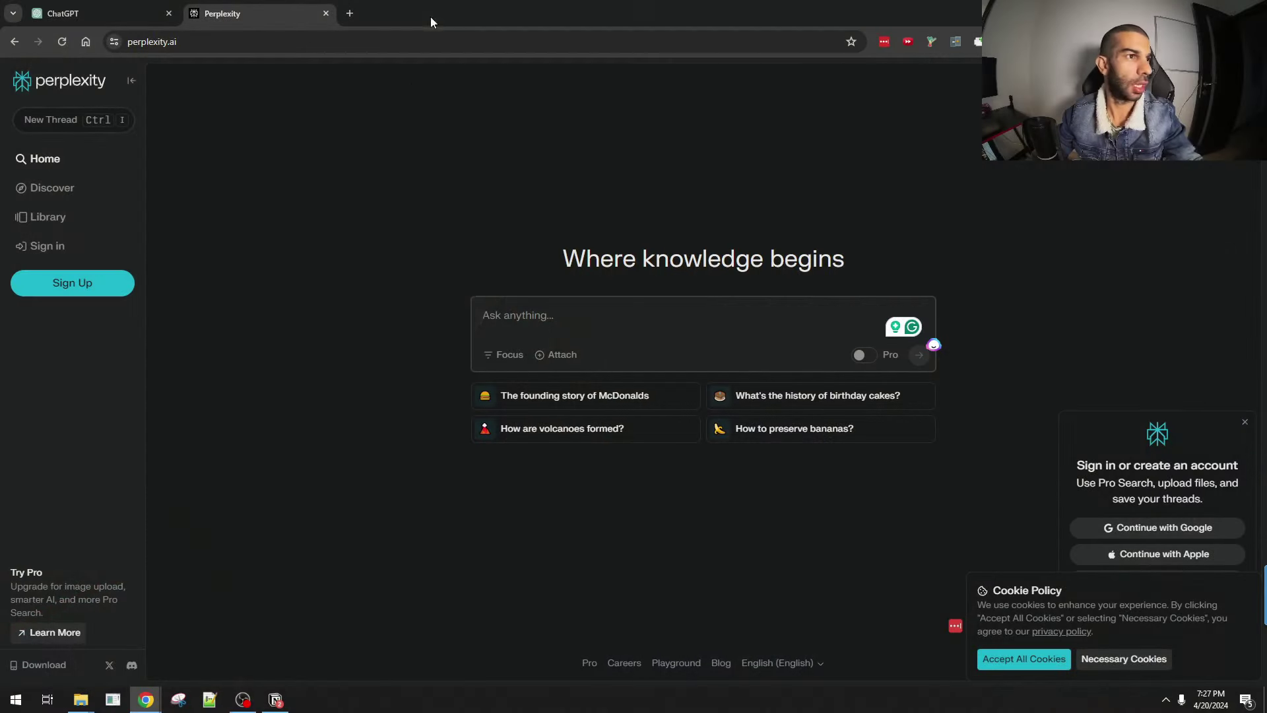
- Search Google for "how to build a pc" in a new browser tab
{"action": "key", "text": "ctrl+t"}
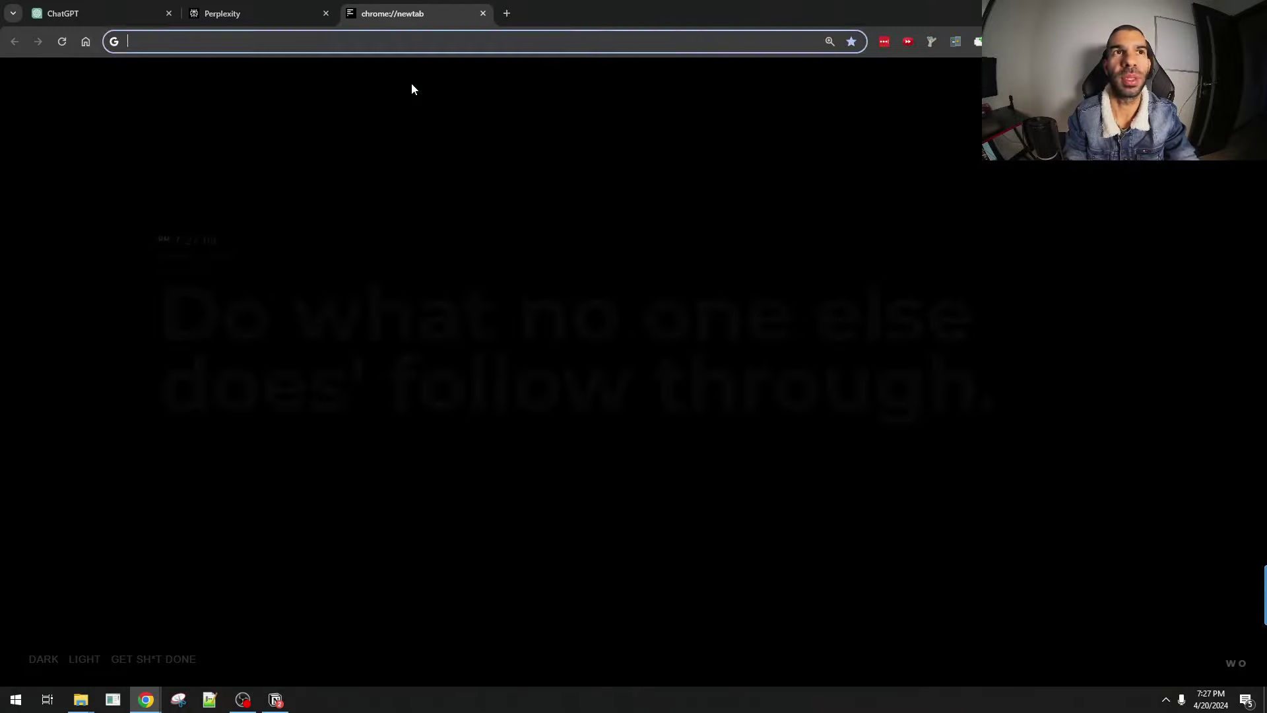
{"action": "type", "text": "b"}
{"action": "key", "text": "BackSpace"}
{"action": "key", "text": "BackSpace"}
{"action": "type", "text": "how to build a pc"}
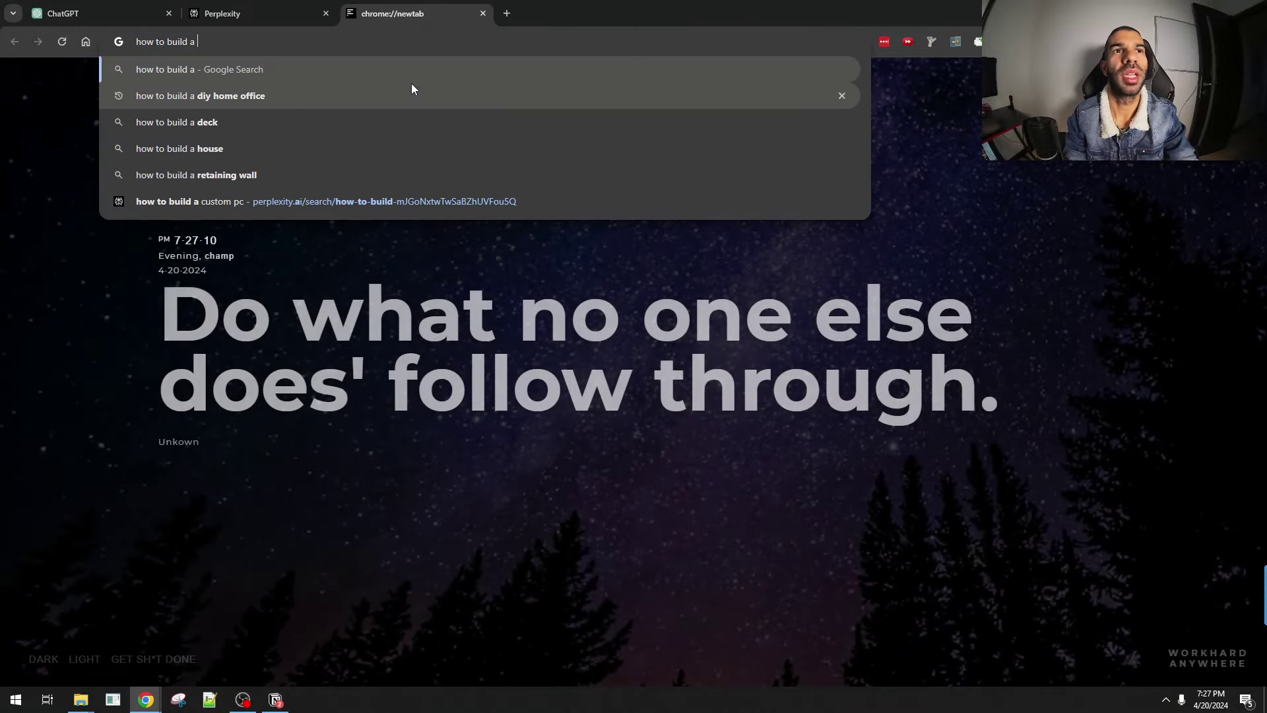
{"action": "key", "text": "Return"}
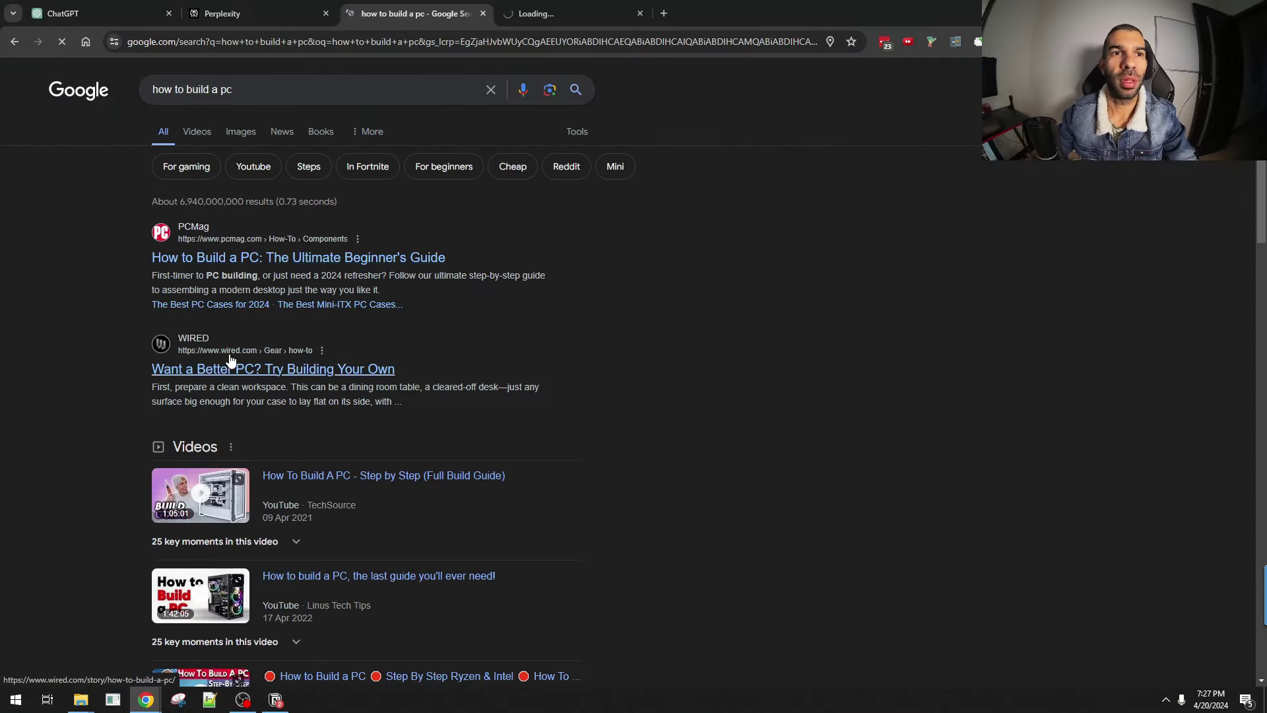
- Open the PCMag, WIRED and Tom's Hardware PC building guides from the results in separate tabs
{"action": "left_click", "coordinate": [231, 360], "text": "ctrl"}
{"action": "scroll", "coordinate": [122, 339], "scroll_direction": "down", "scroll_amount": 3}
{"action": "scroll", "coordinate": [240, 574], "scroll_direction": "down", "scroll_amount": 4}
{"action": "left_click", "coordinate": [240, 574], "text": "ctrl"}
{"action": "key", "text": "ctrl+Tab"}
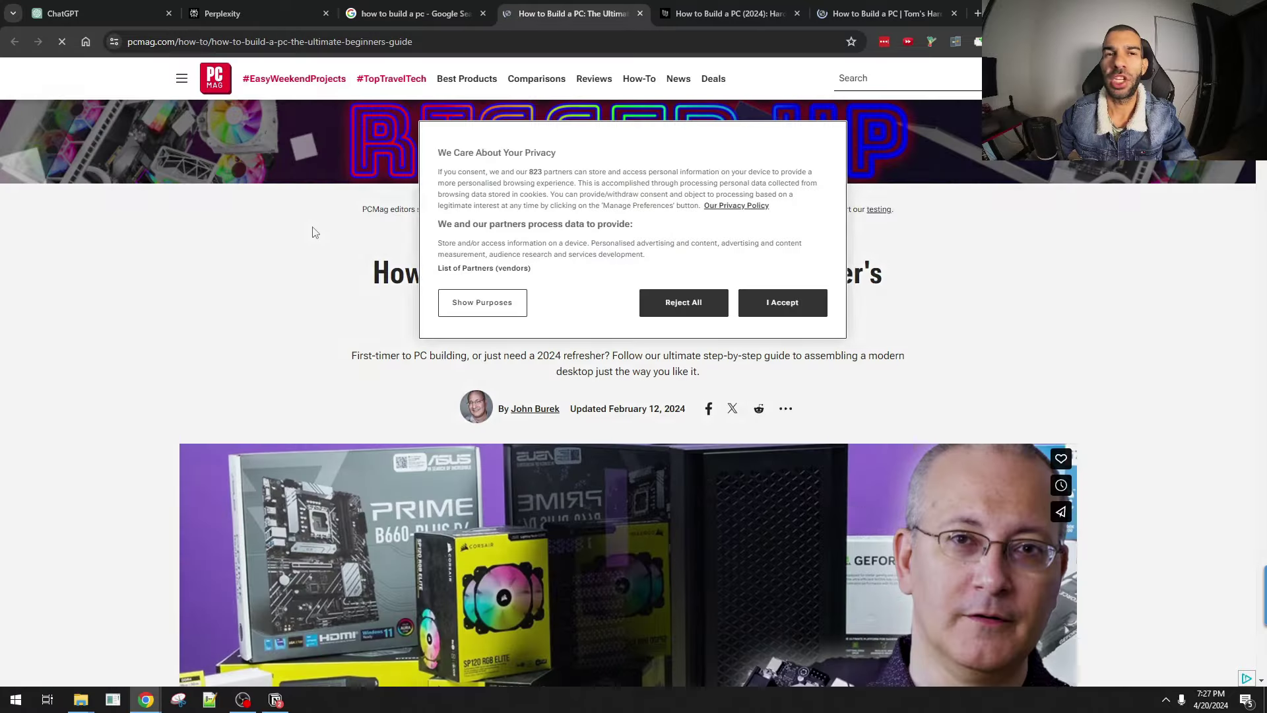
- Accept PCMag's privacy notice and copy the text of its beginner's guide for use in ChatGPT
{"action": "left_click", "coordinate": [772, 304]}
{"action": "left_click_drag", "start_coordinate": [374, 274], "coordinate": [672, 682]}
{"action": "key", "text": "ctrl+c"}
{"action": "key", "text": "ctrl+1"}
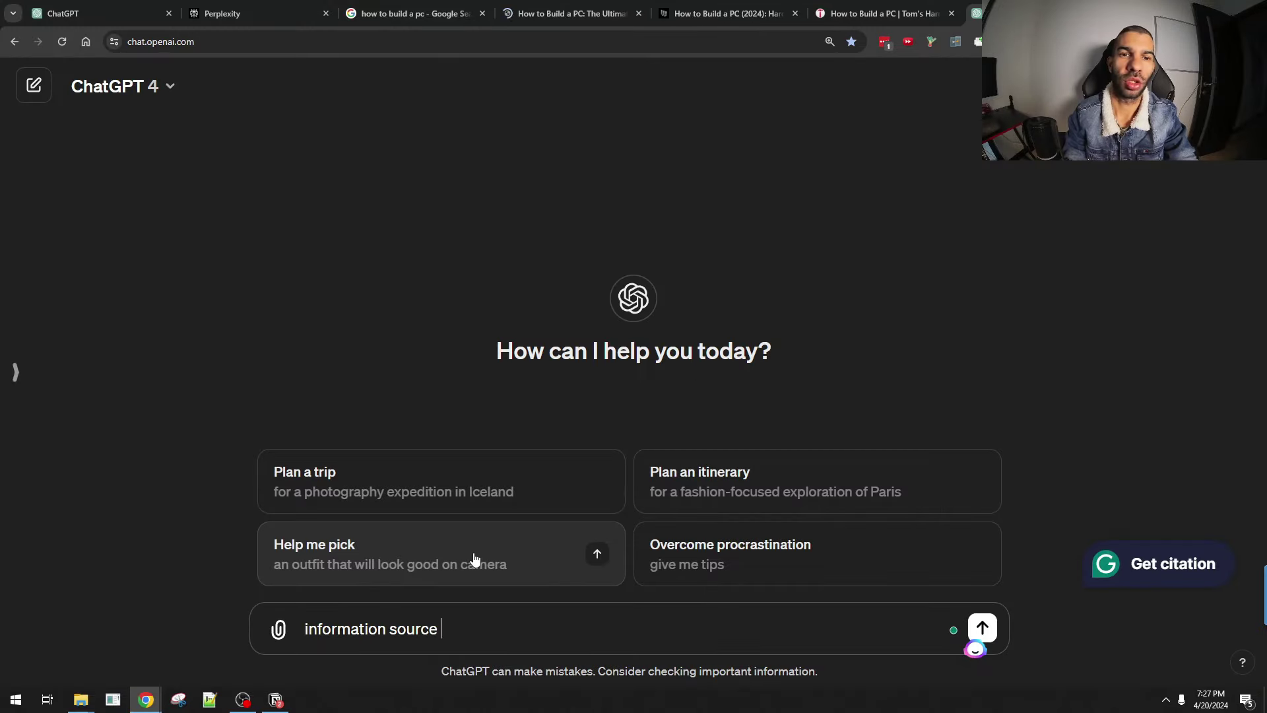
- Paste the copied PCMag guide into a new ChatGPT prompt under the heading "information source 1:"
{"action": "type", "text": "1:"}
{"action": "key", "text": "shift+Return"}
{"action": "key", "text": "ctrl+v"}
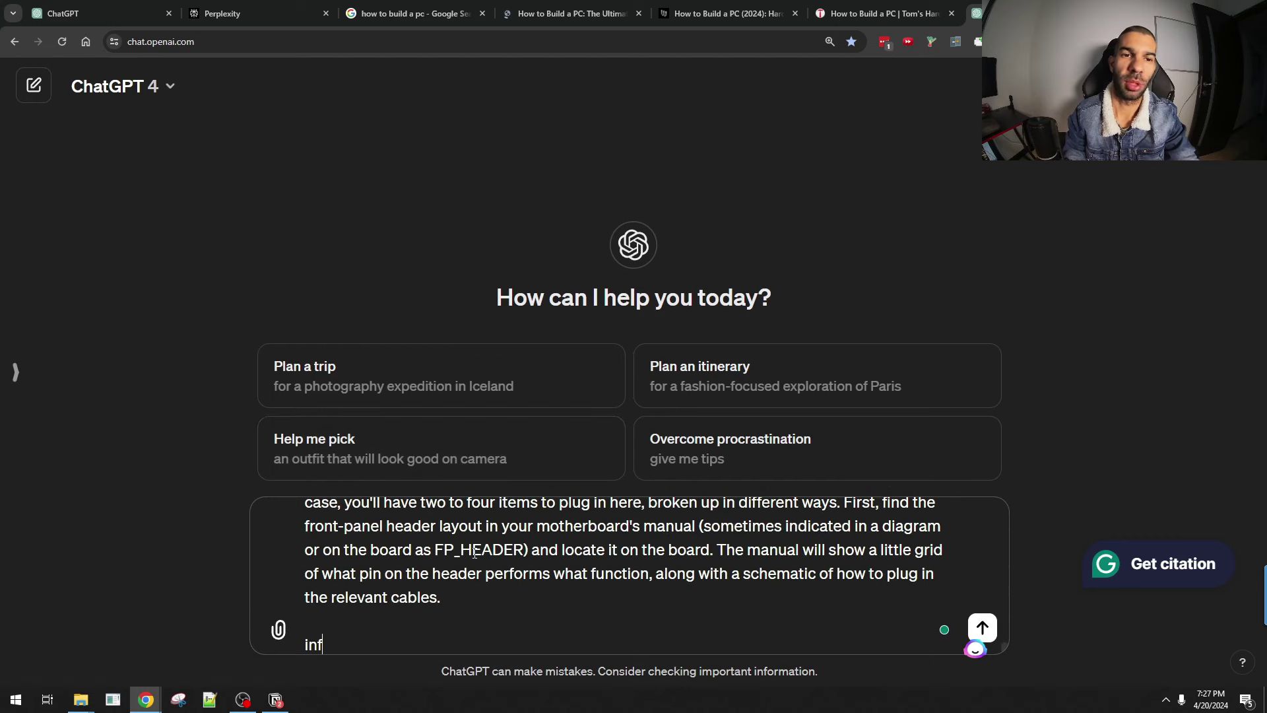
{"action": "key", "text": "shift+Return"}
{"action": "key", "text": "shift+Return"}
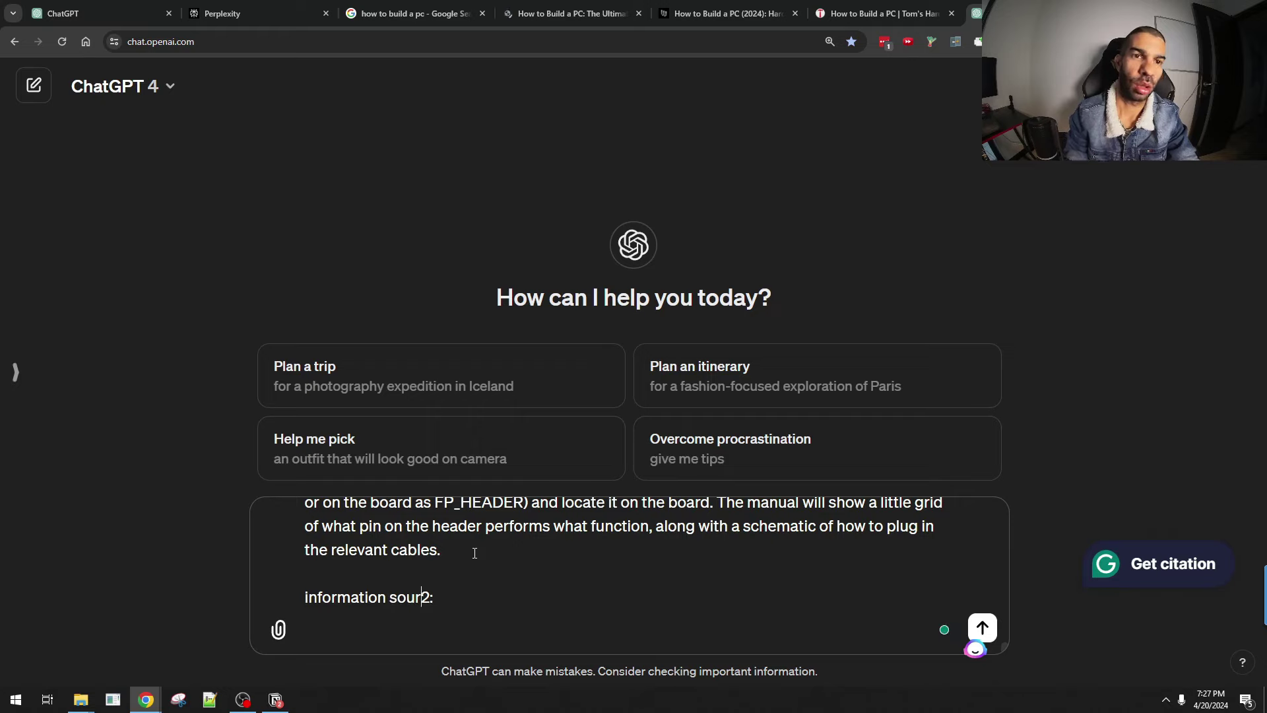
- Add the WIRED and Tom's Hardware guide texts to the ChatGPT prompt as information sources 2 and 3, accepting Tom's Hardware's privacy notice
{"action": "key", "text": "ctrl+shift+Tab"}
{"action": "key", "text": "ctrl+shift+Tab"}
{"action": "key", "text": "ctrl+shift+Tab"}
{"action": "key", "text": "ctrl+shift+Tab"}
{"action": "key", "text": "ctrl+shift+Tab"}
{"action": "key", "text": "ctrl+shift+Tab"}
{"action": "key", "text": "ctrl+shift+Tab"}
{"action": "key", "text": "ctrl+shift+Tab"}
{"action": "key", "text": "ctrl+shift+Tab"}
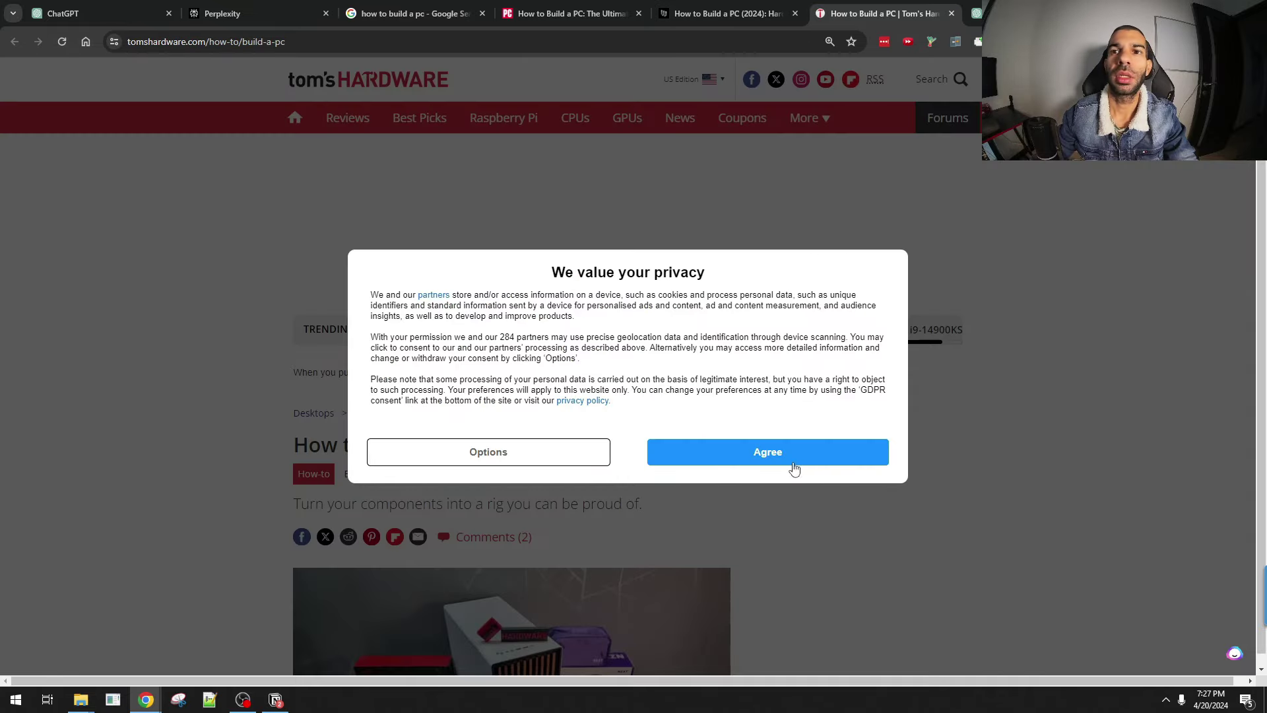
{"action": "left_click", "coordinate": [794, 467]}
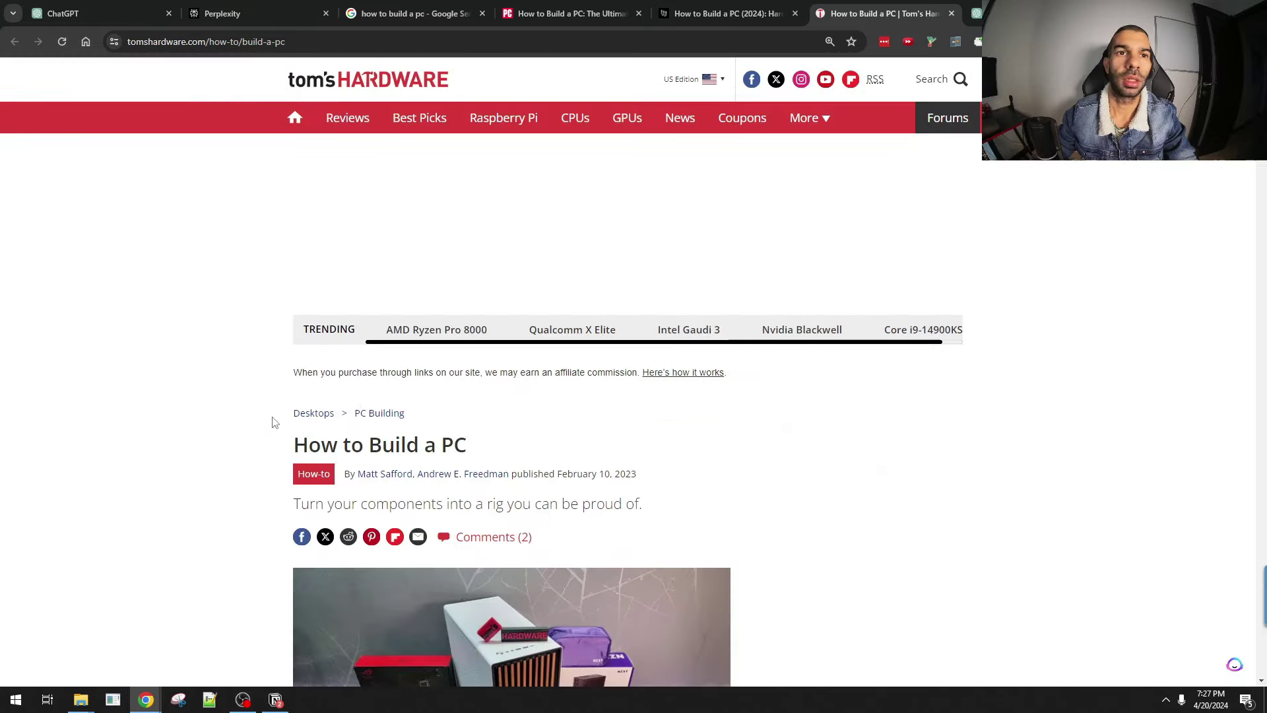
{"action": "scroll", "coordinate": [321, 558], "scroll_direction": "down", "scroll_amount": 15}
{"action": "left_click_drag", "start_coordinate": [274, 423], "coordinate": [321, 558]}
{"action": "key", "text": "ctrl+Tab"}
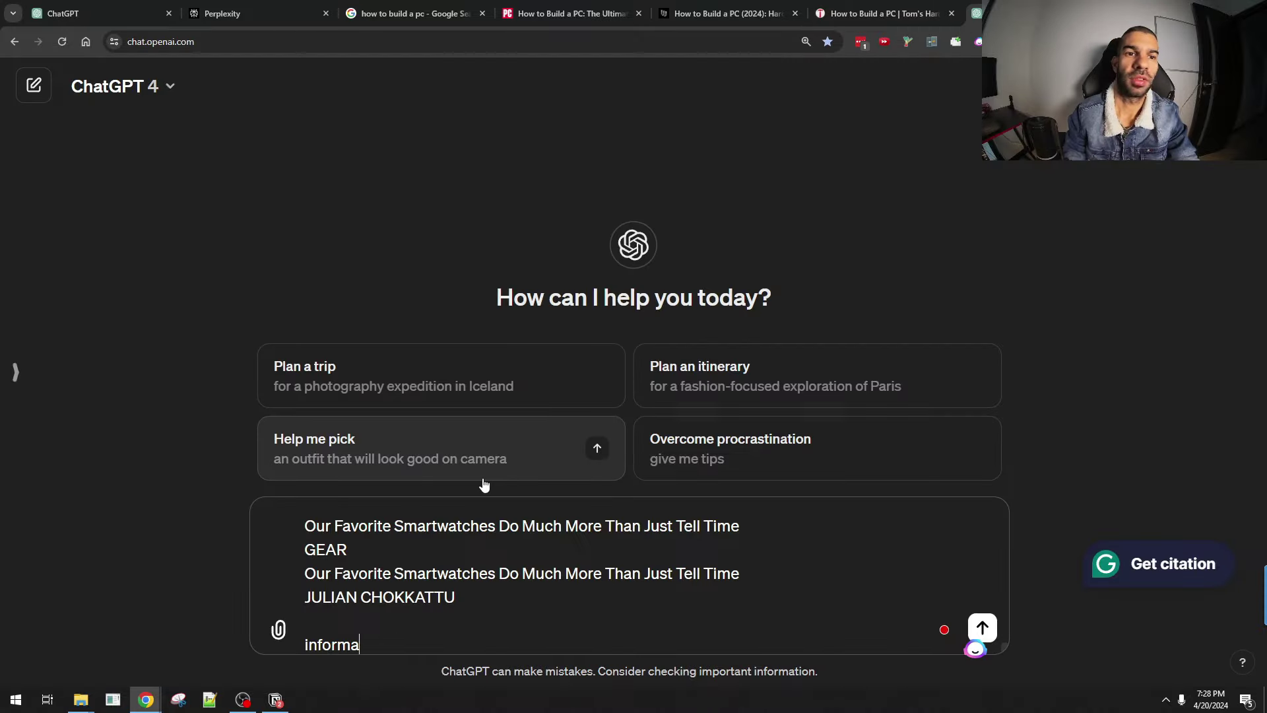
{"action": "key", "text": "ctrl+v"}
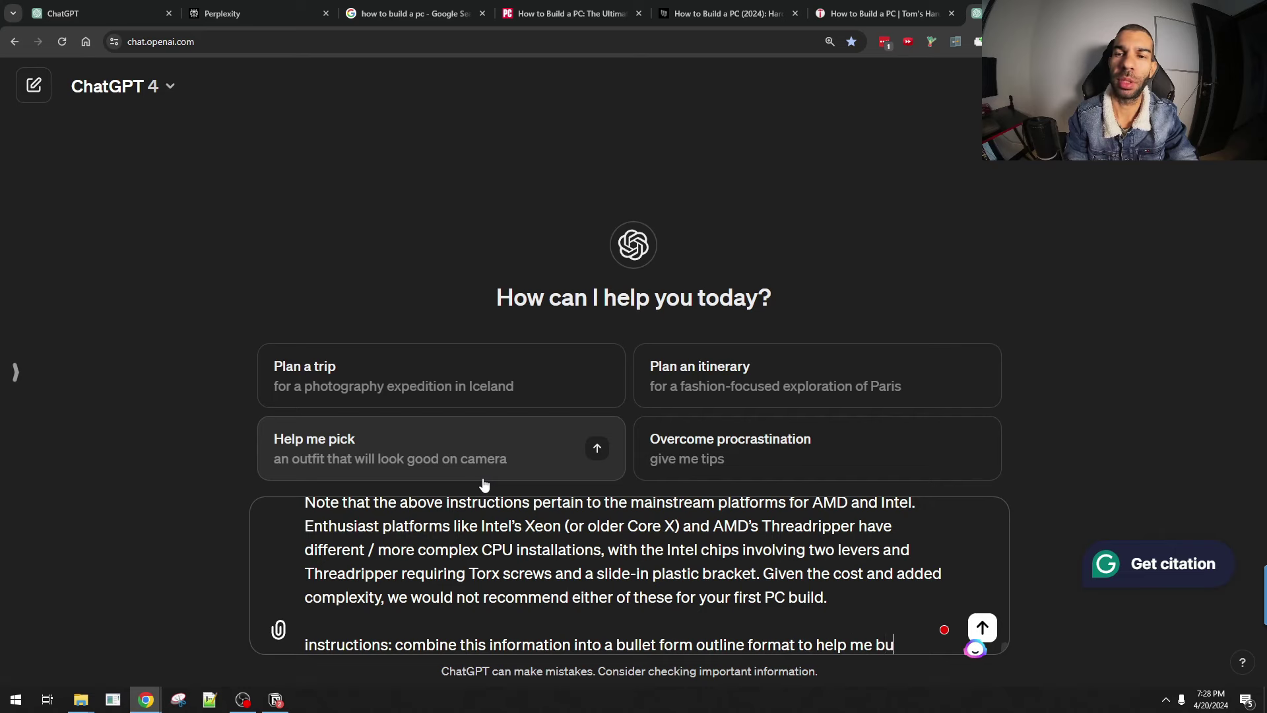
- Finish the prompt with "instructions: combine this information into a bullet form outline format to help me build a custom pc" and send it
{"action": "type", "text": "cust"}
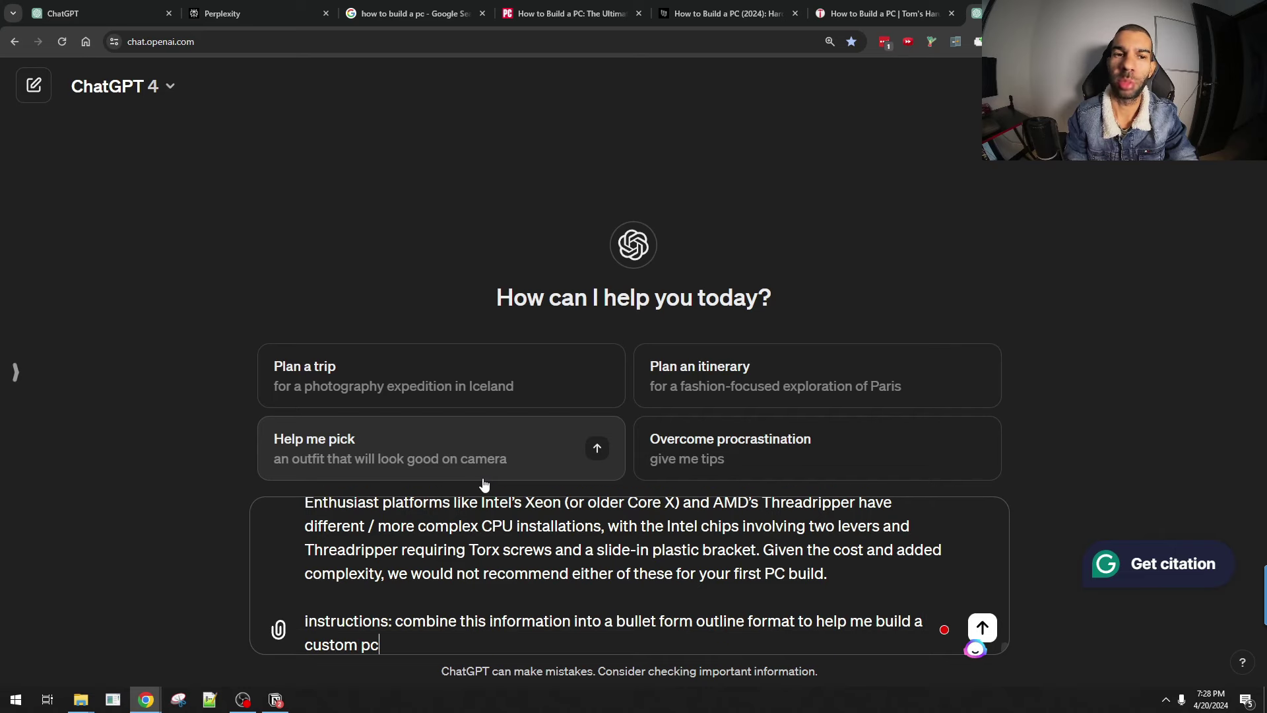
{"action": "type", "text": "om pc"}
{"action": "key", "text": "Return"}
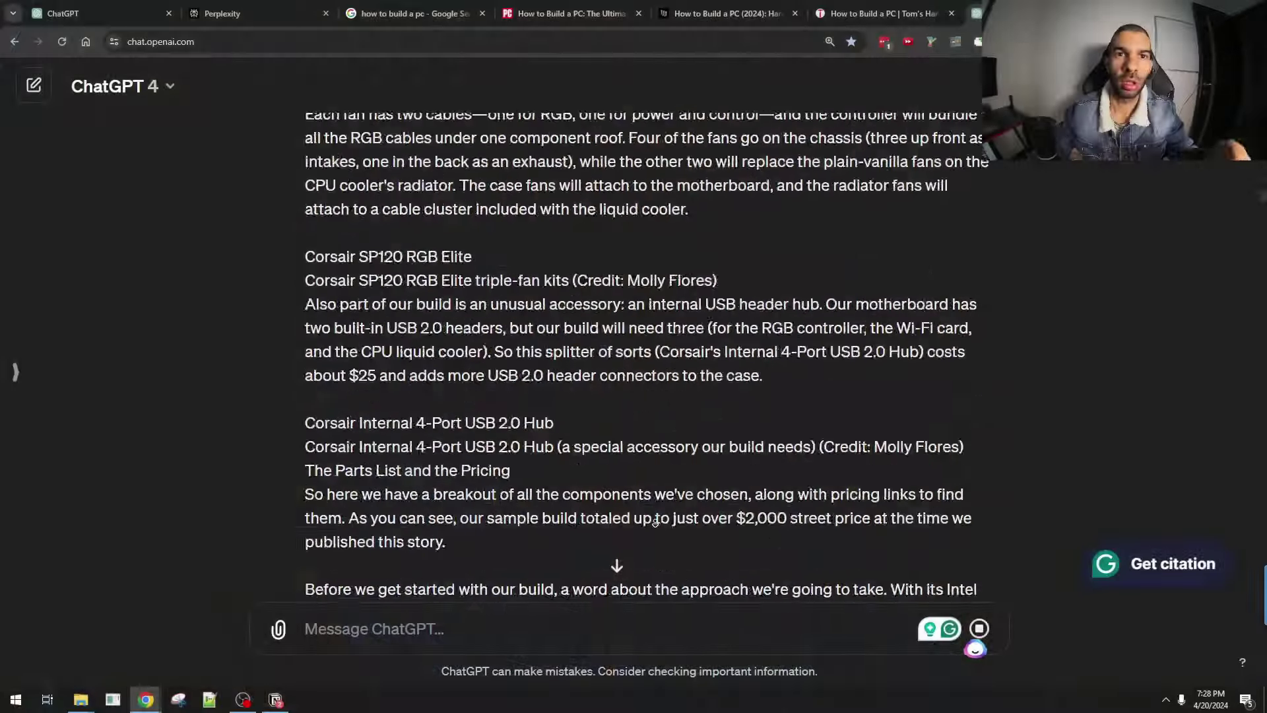
- Examine the combined guide's introduction and its sections on preparing the workspace and selecting components
{"action": "scroll", "coordinate": [655, 522], "scroll_direction": "down", "scroll_amount": 20}
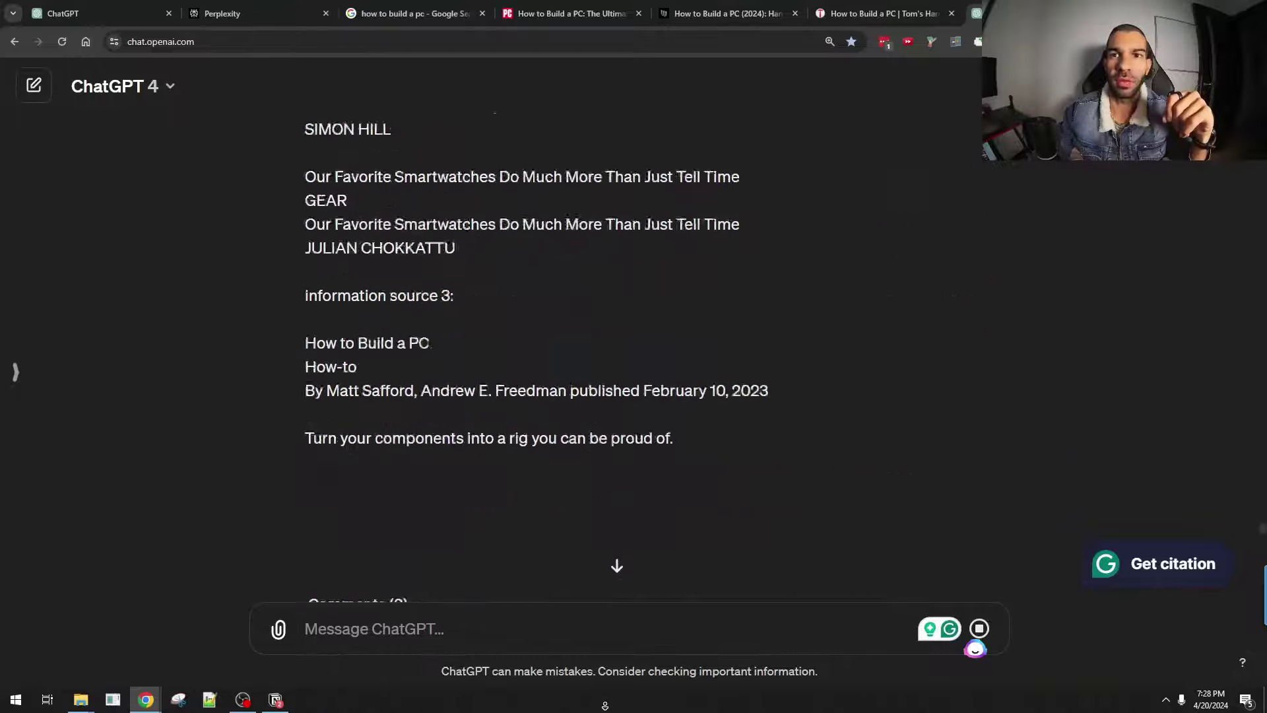
{"action": "scroll", "coordinate": [462, 359], "scroll_direction": "up", "scroll_amount": 2}
{"action": "left_click_drag", "start_coordinate": [409, 265], "coordinate": [855, 265]}
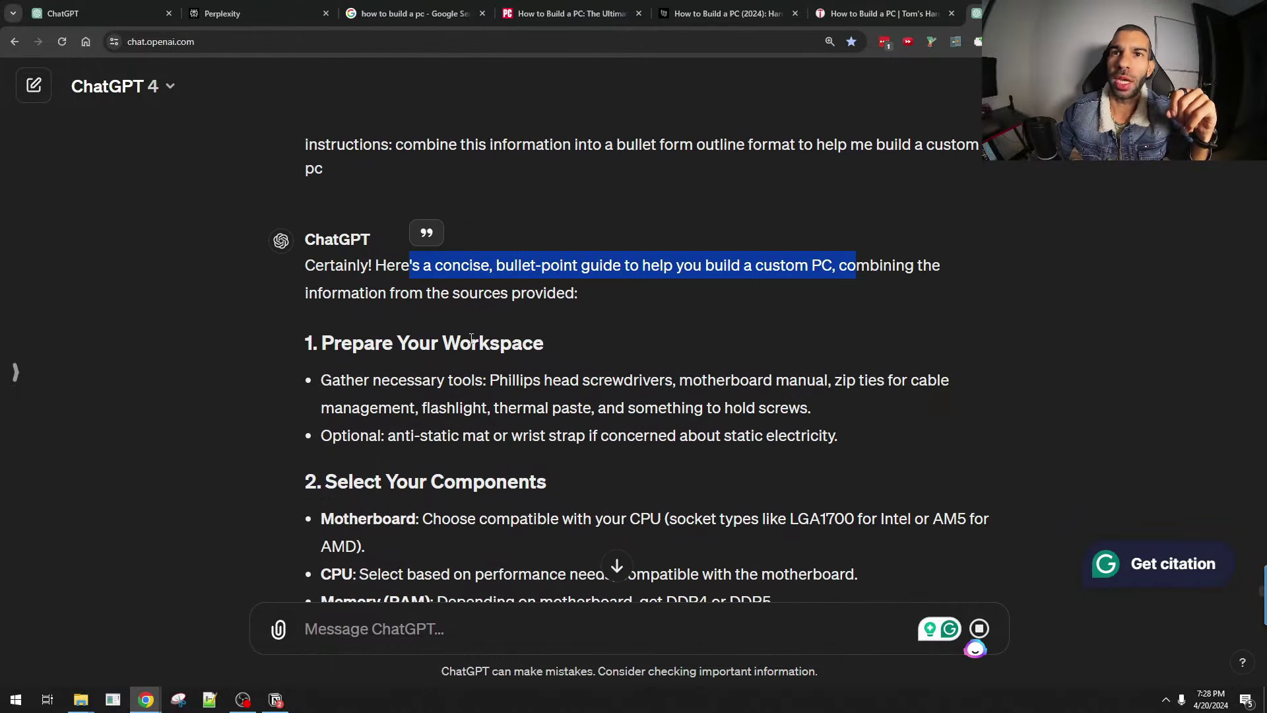
{"action": "left_click_drag", "start_coordinate": [335, 284], "coordinate": [509, 292]}
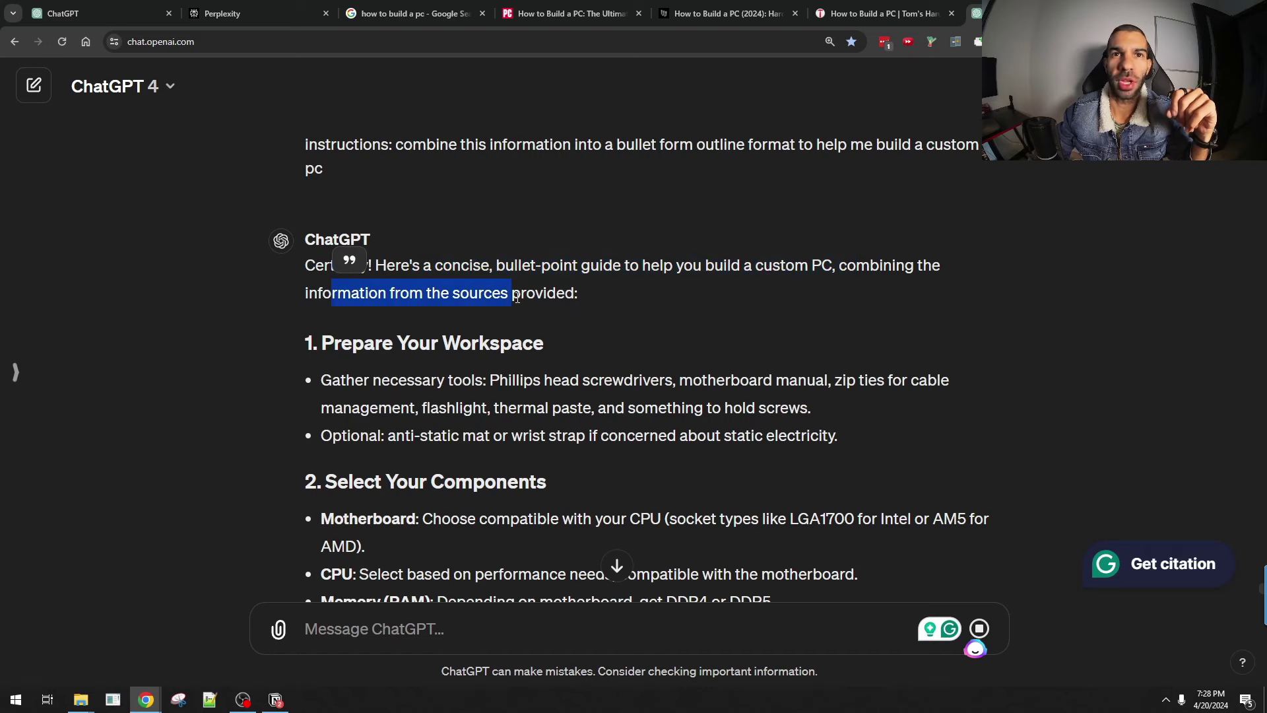
{"action": "scroll", "coordinate": [508, 292], "scroll_direction": "down", "scroll_amount": 2}
{"action": "left_click_drag", "start_coordinate": [319, 211], "coordinate": [475, 248]}
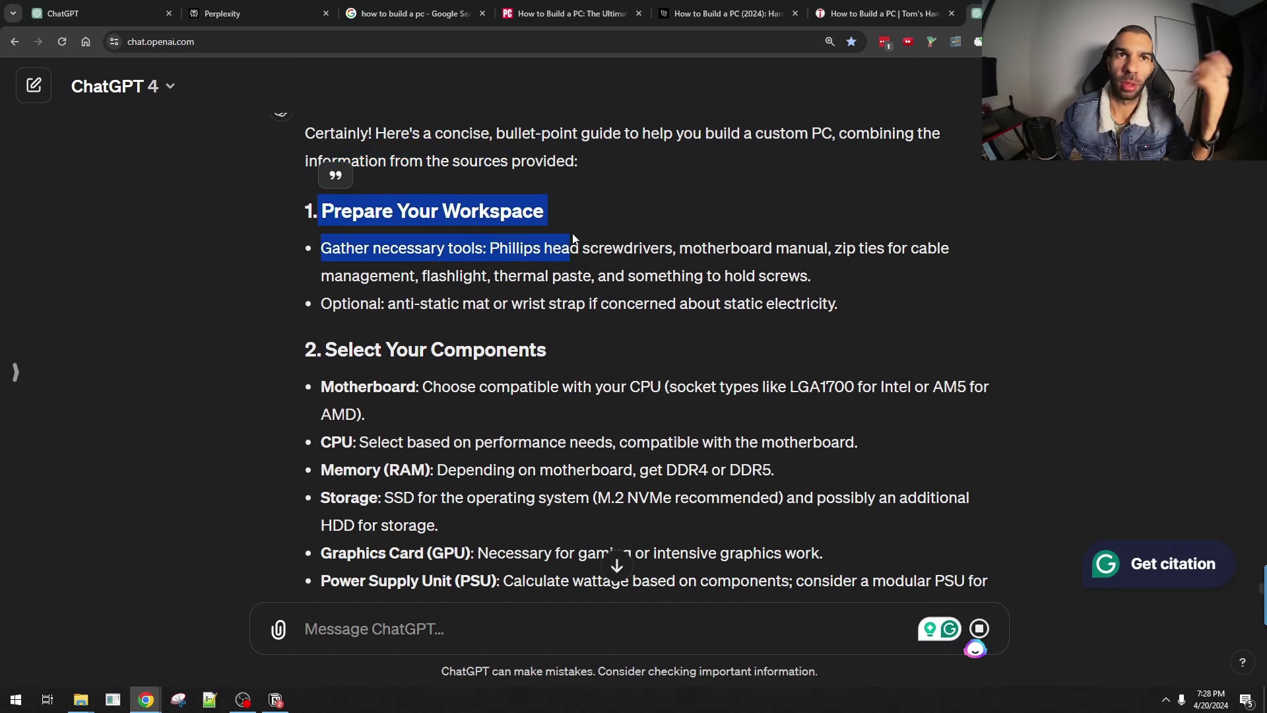
{"action": "left_click_drag", "start_coordinate": [362, 349], "coordinate": [546, 349]}
- Read on through the storage, cooling and other component advice to the guide's Assembly Process section
{"action": "scroll", "coordinate": [308, 301], "scroll_direction": "down", "scroll_amount": 7}
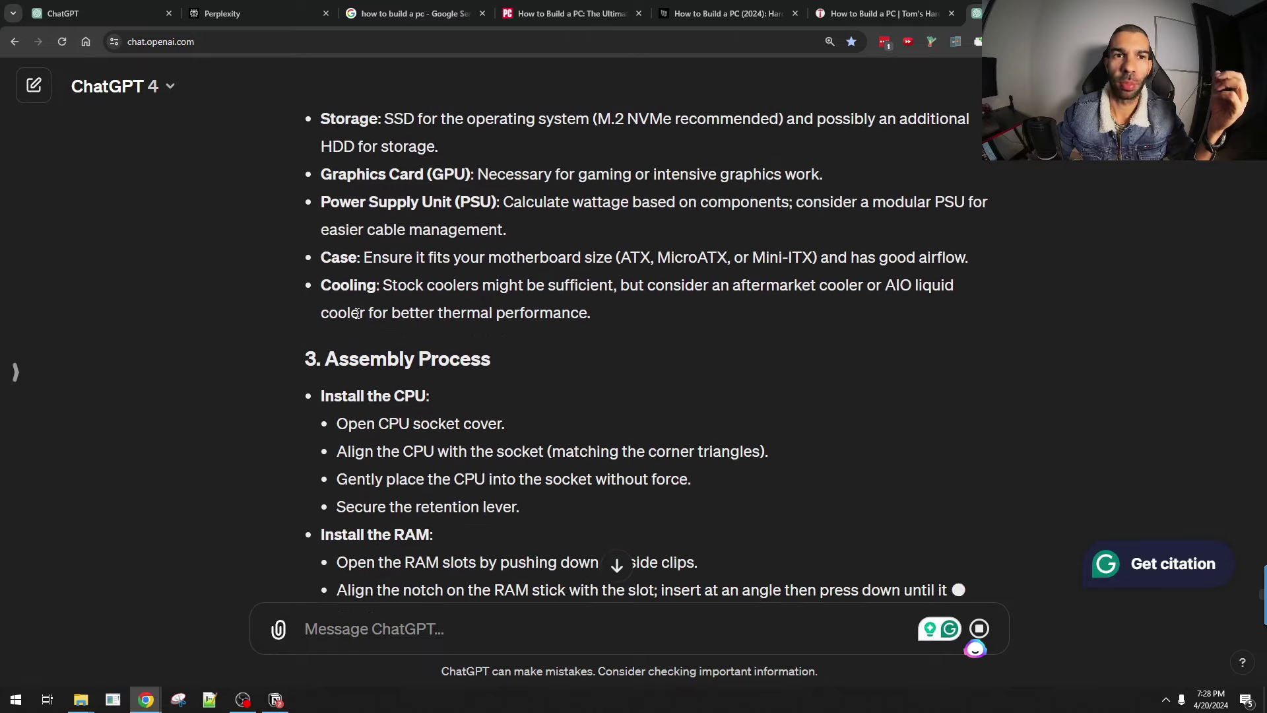
{"action": "left_click_drag", "start_coordinate": [337, 276], "coordinate": [524, 291]}
{"action": "scroll", "coordinate": [354, 396], "scroll_direction": "down", "scroll_amount": 3}
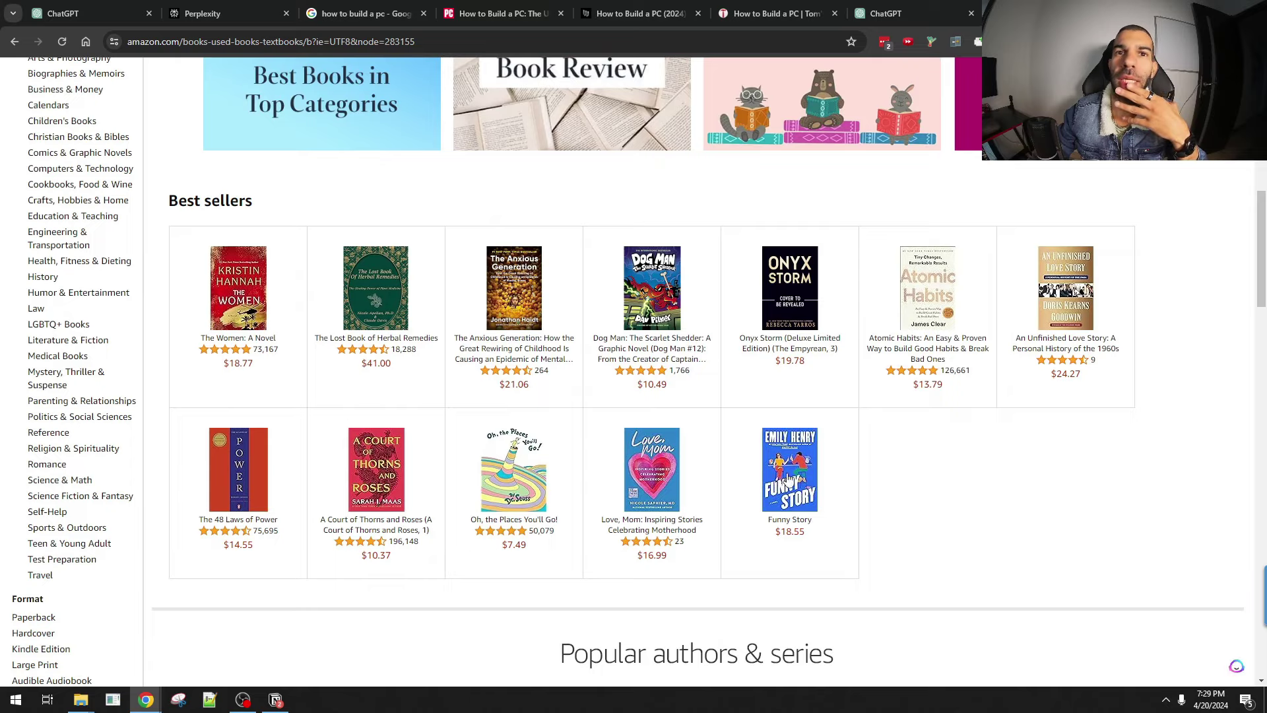
- Open the book The Anxious Generation from Amazon's best sellers and check its customer rating breakdown
{"action": "scroll", "coordinate": [787, 446], "scroll_direction": "down", "scroll_amount": 2}
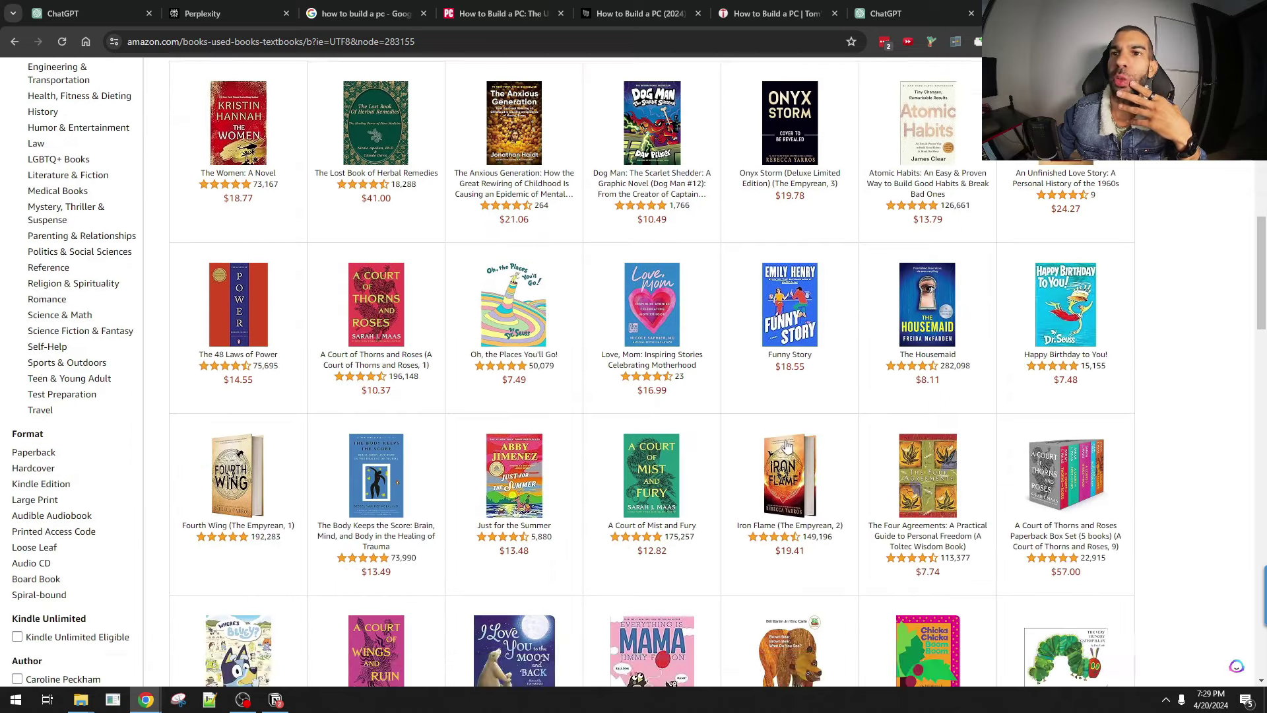
{"action": "scroll", "coordinate": [786, 446], "scroll_direction": "up", "scroll_amount": 1}
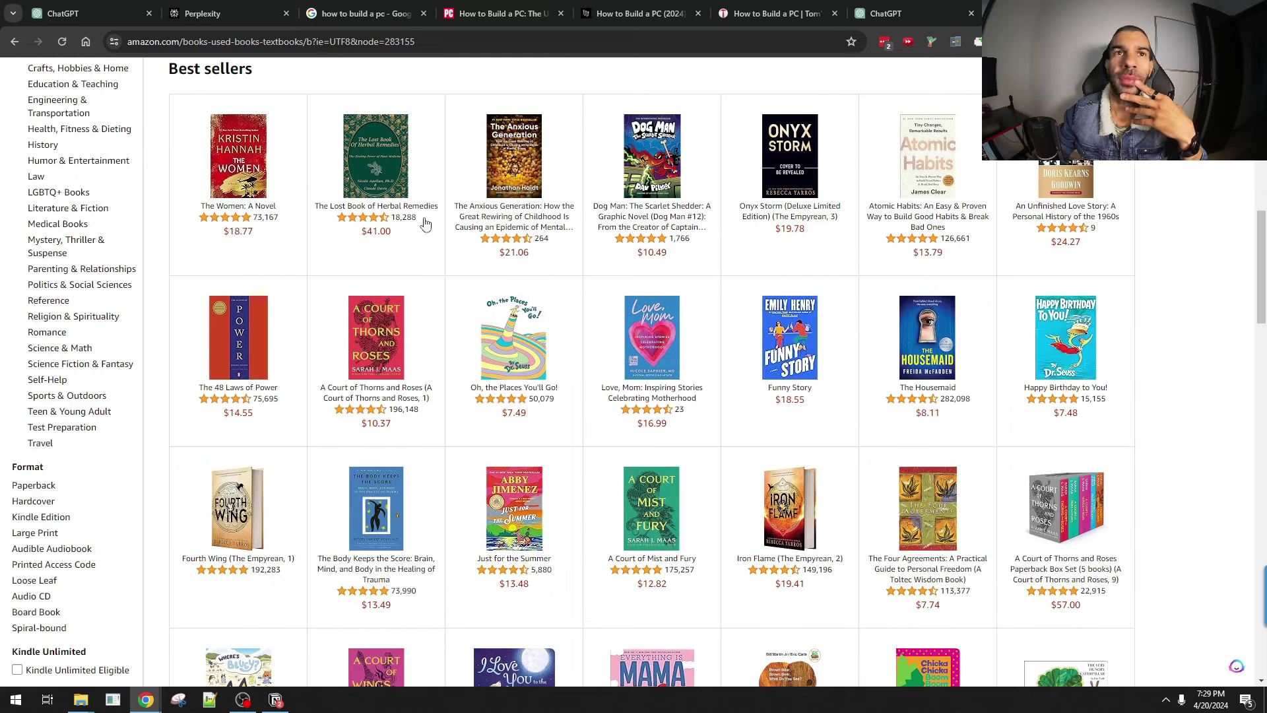
{"action": "left_click", "coordinate": [511, 234]}
{"action": "left_click", "coordinate": [521, 179]}
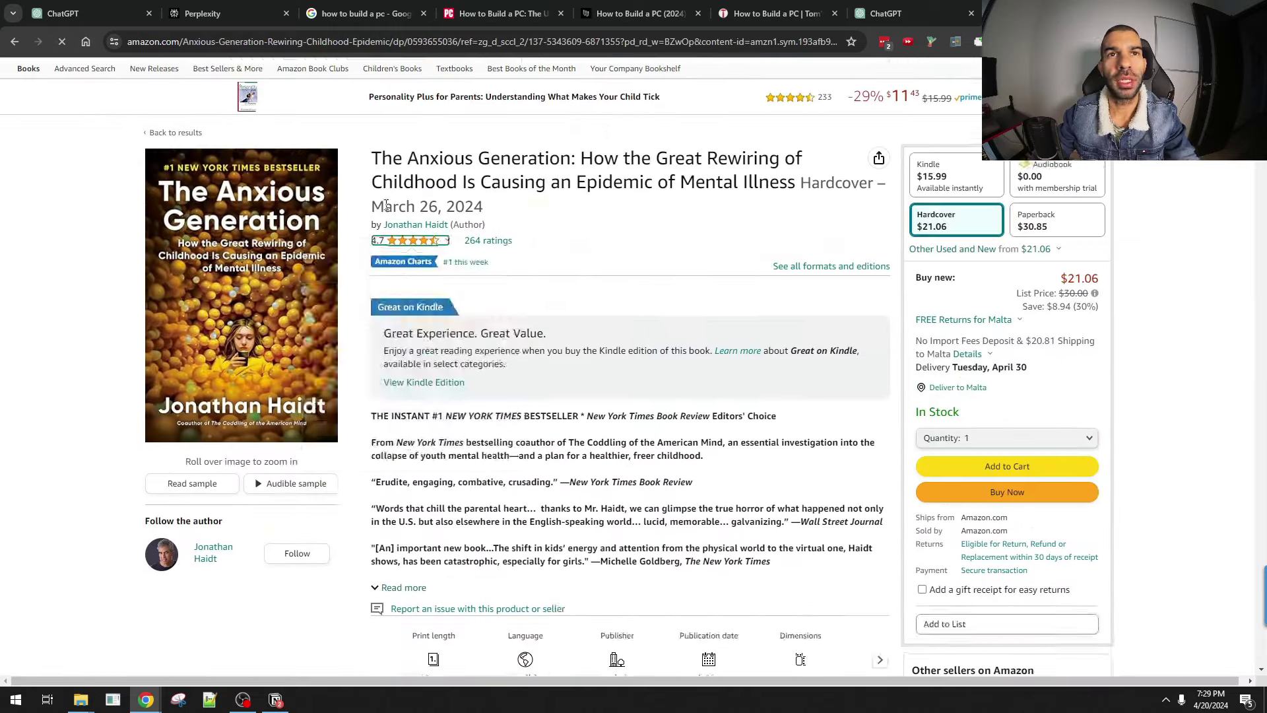
{"action": "scroll", "coordinate": [409, 264], "scroll_direction": "up", "scroll_amount": 1}
{"action": "mouse_move", "coordinate": [441, 313]}
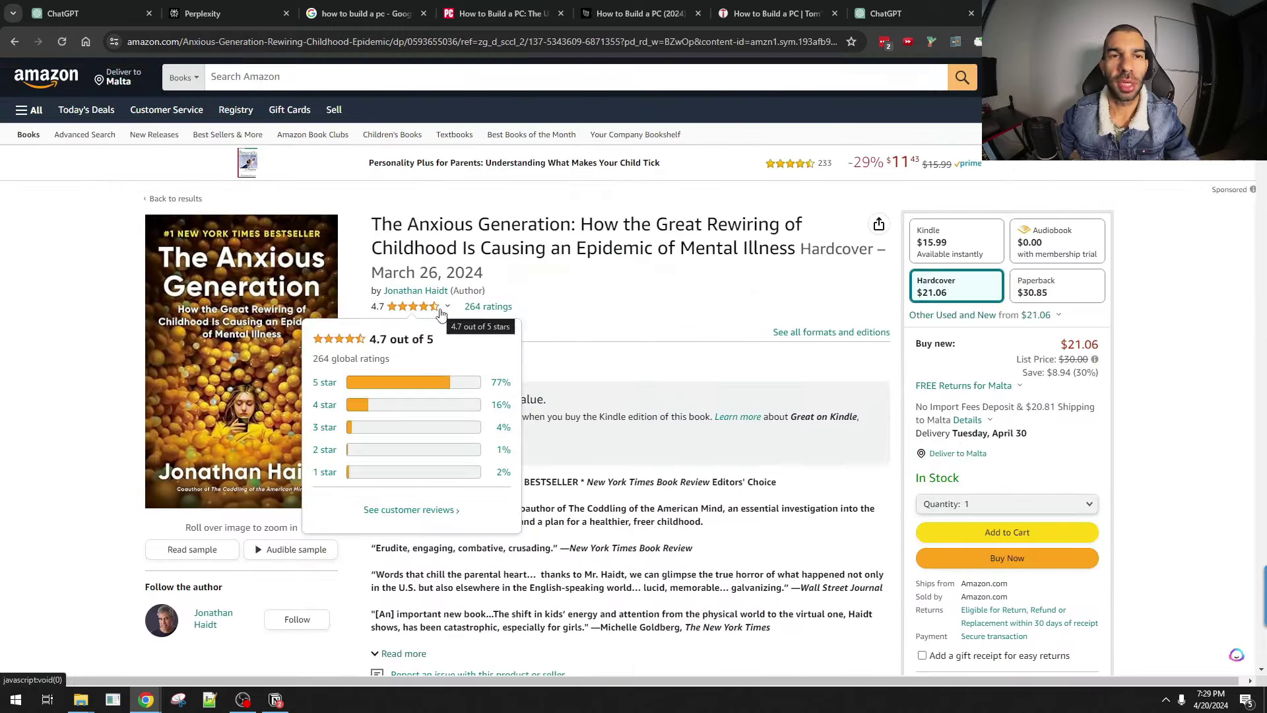
- Find the two-star German review among the book's customer reviews and copy its full text
{"action": "scroll", "coordinate": [234, 341], "scroll_direction": "down", "scroll_amount": 20}
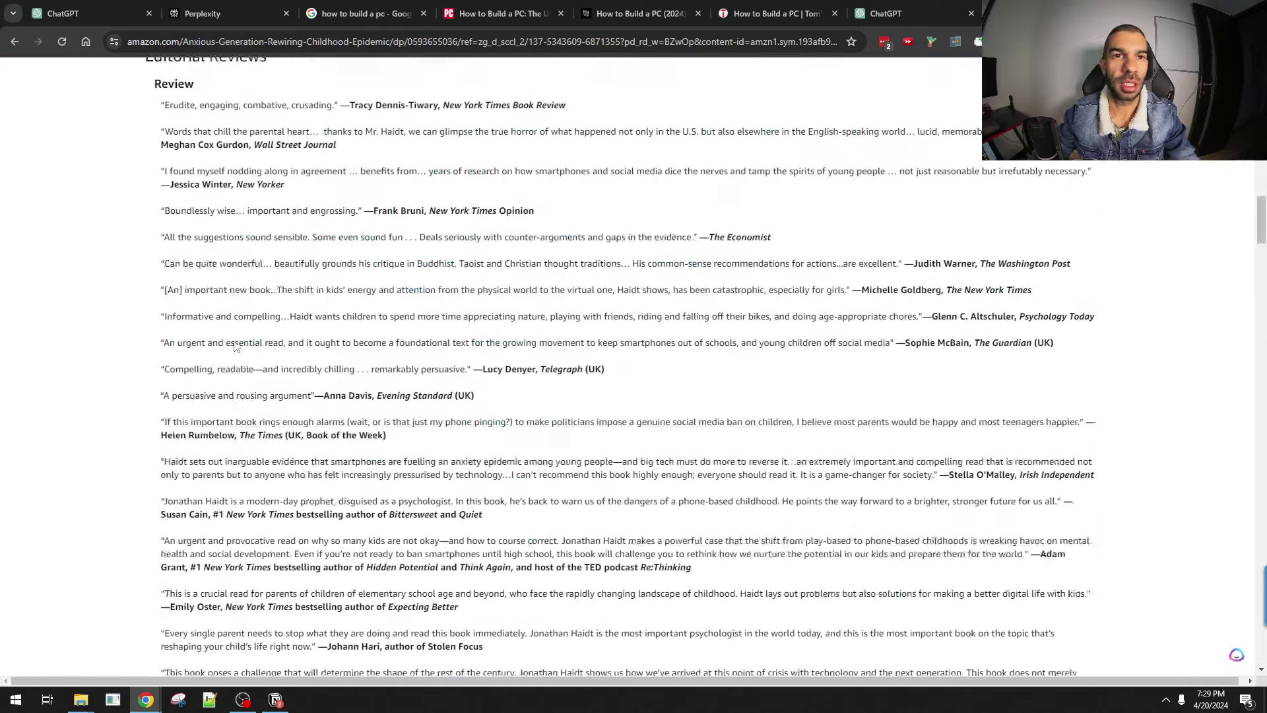
{"action": "scroll", "coordinate": [234, 342], "scroll_direction": "up", "scroll_amount": 8}
{"action": "scroll", "coordinate": [467, 210], "scroll_direction": "down", "scroll_amount": 20}
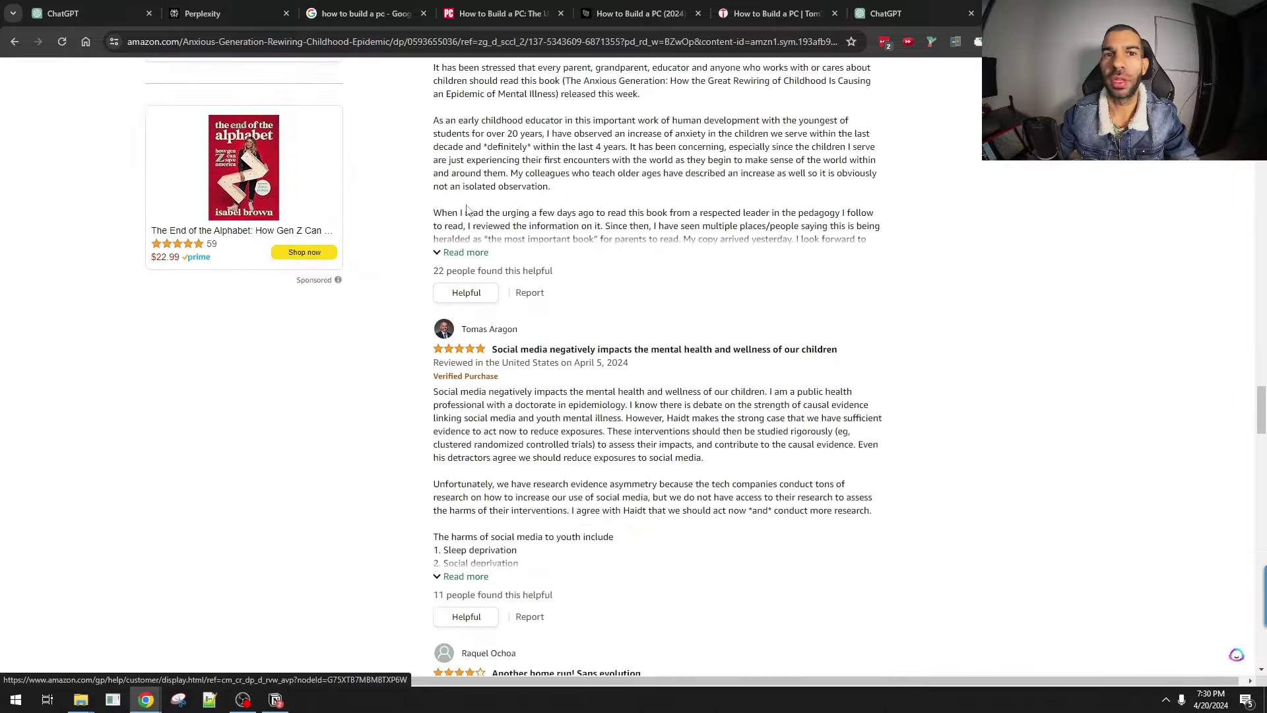
{"action": "scroll", "coordinate": [468, 209], "scroll_direction": "down", "scroll_amount": 15}
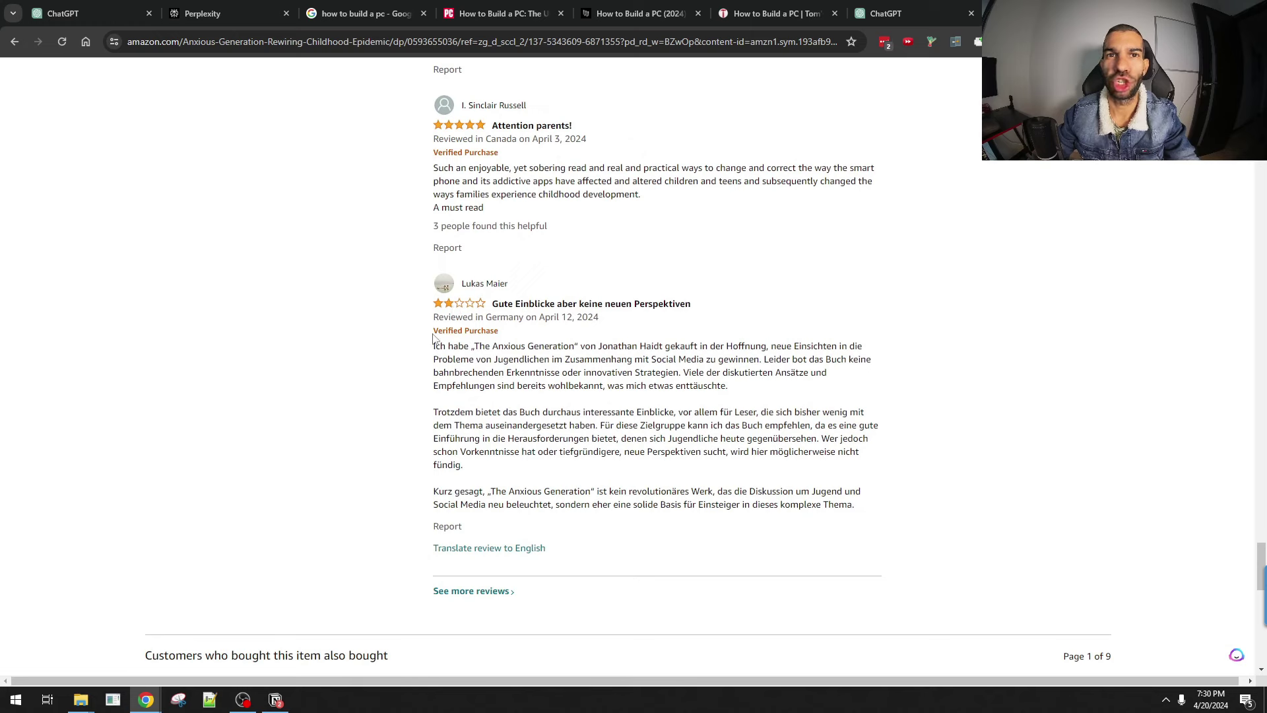
{"action": "left_click_drag", "start_coordinate": [435, 338], "coordinate": [855, 504]}
{"action": "key", "text": "ctrl+c"}
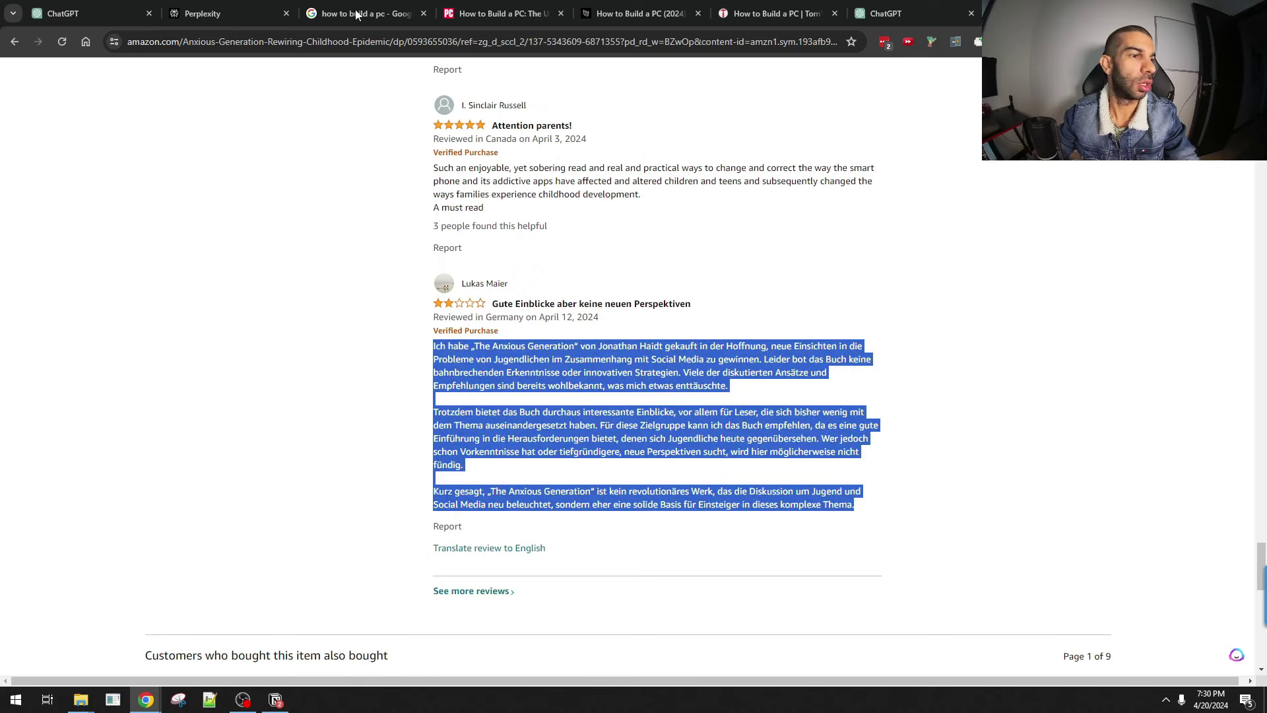
- Start a new ChatGPT chat and begin the prompt with "i want you to analyze the below text and do the following"
{"action": "left_click", "coordinate": [891, 13]}
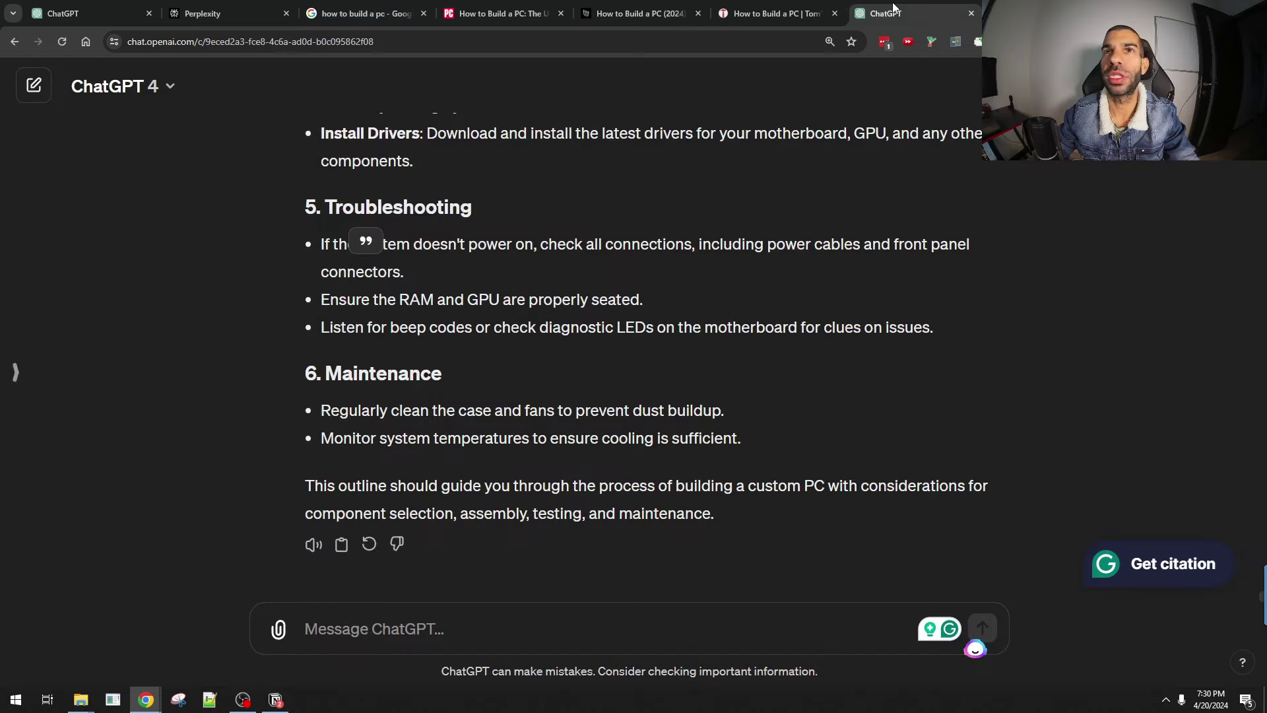
{"action": "left_click", "coordinate": [258, 42]}
{"action": "type", "text": "chat"}
{"action": "key", "text": "Return"}
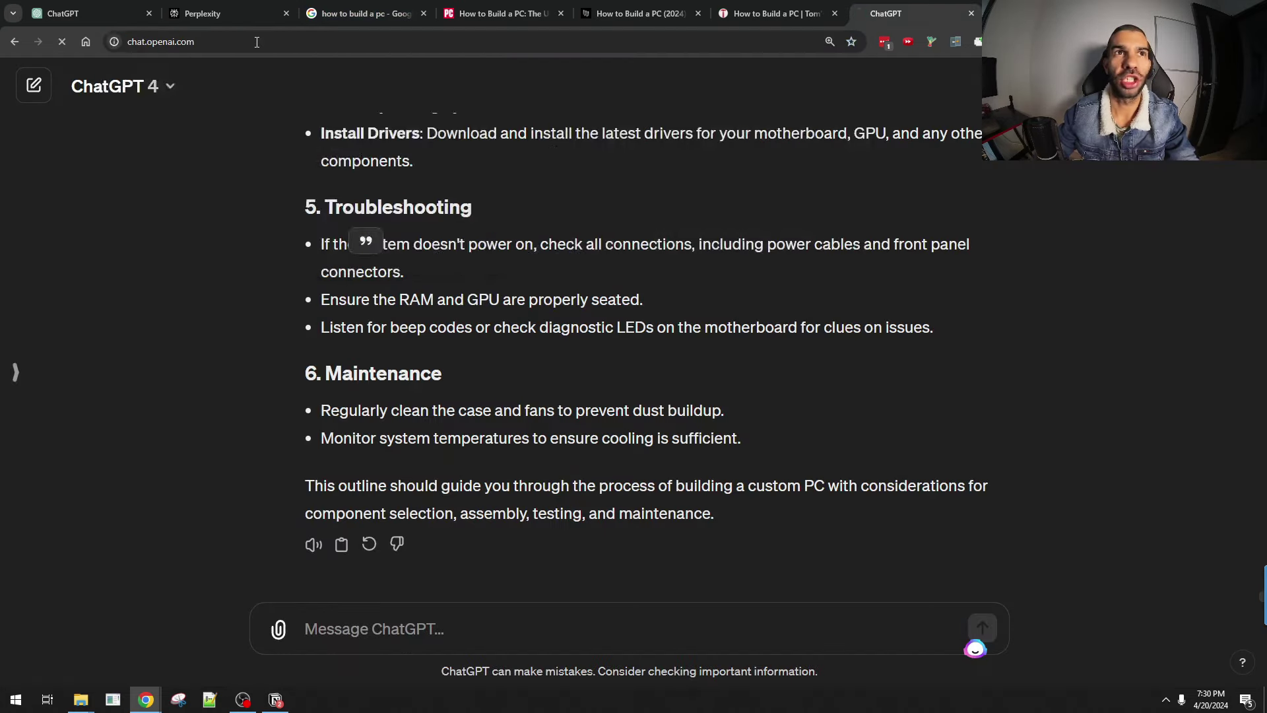
{"action": "type", "text": "i want you"}
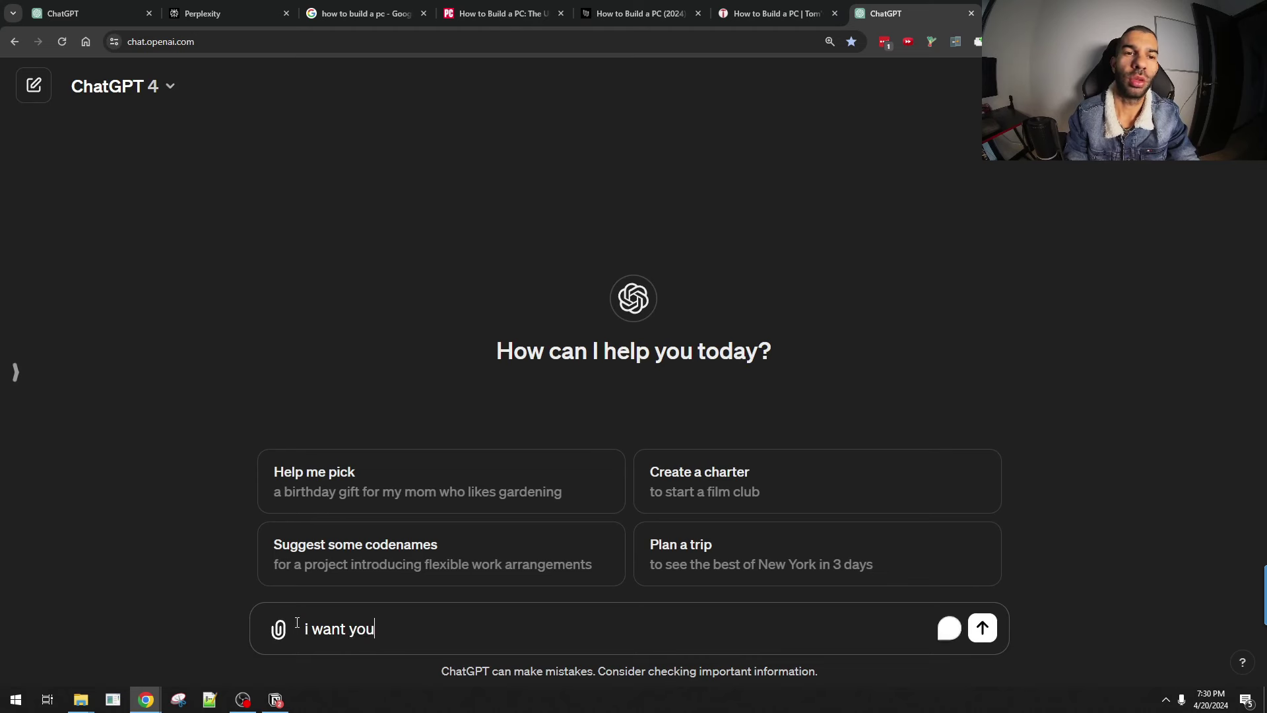
{"action": "type", "text": " to analyze th"}
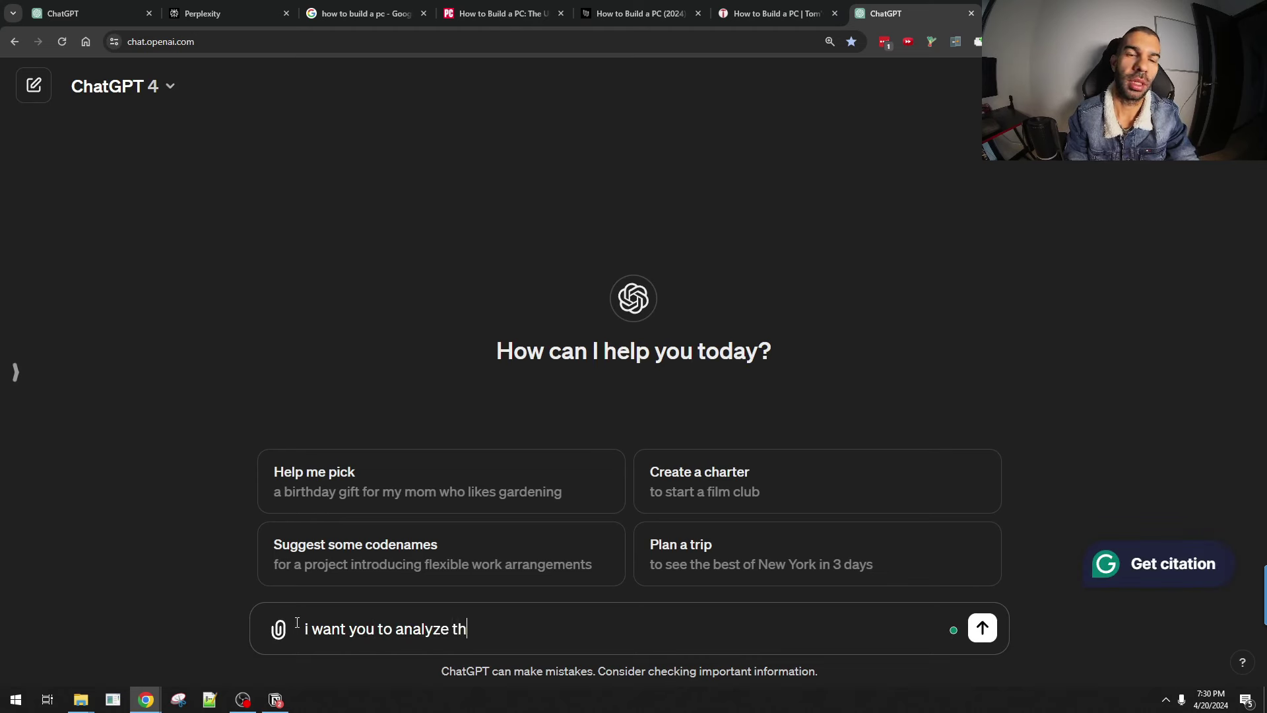
{"action": "type", "text": "e below te"}
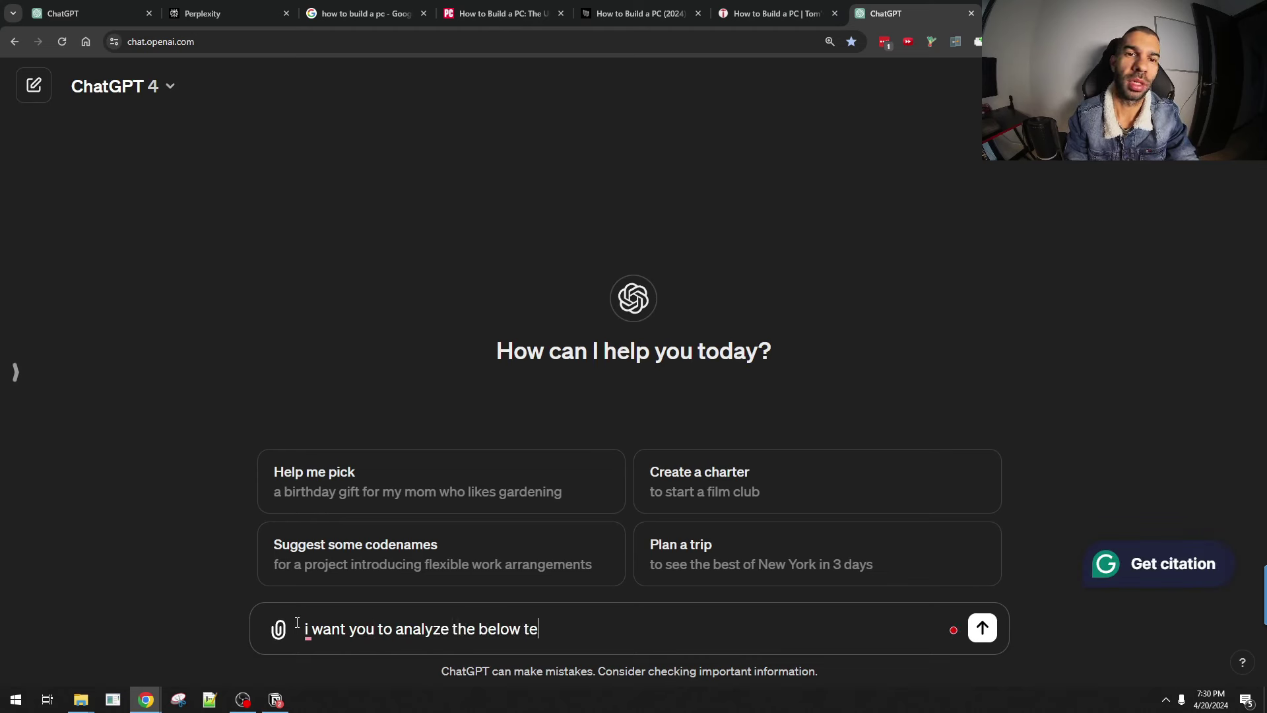
{"action": "type", "text": "xt and do the following"}
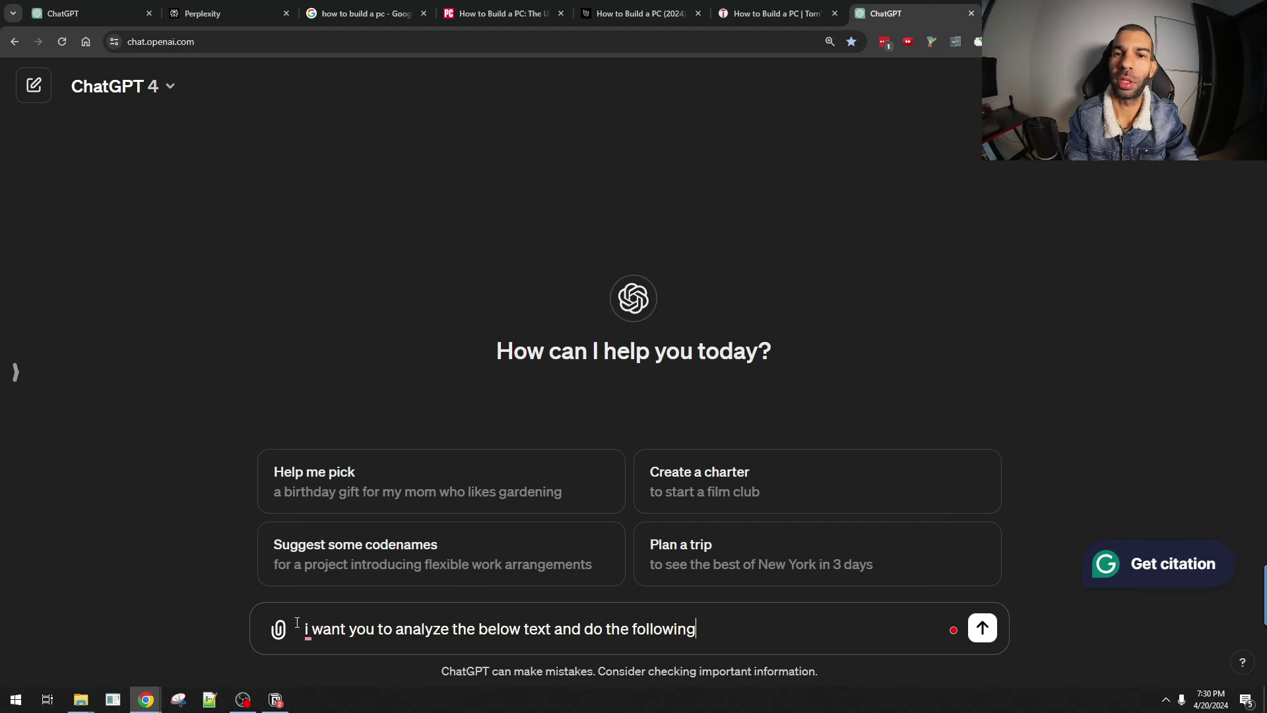
- Add the numbered instructions "1. translate it to english" and "2. tell me the sentiment of the writer" to the prompt
{"action": "key", "text": "shift+Return"}
{"action": "type", "text": "1."}
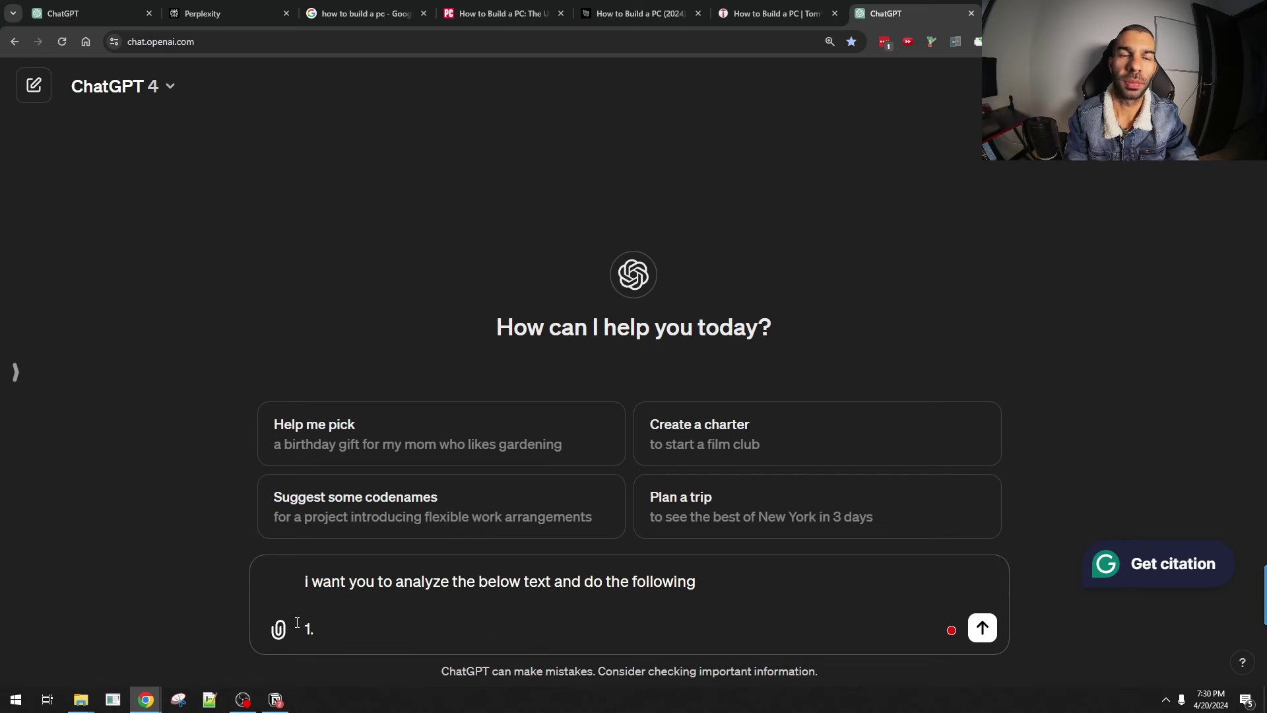
{"action": "type", "text": " translate it to english"}
{"action": "key", "text": "shift+Return"}
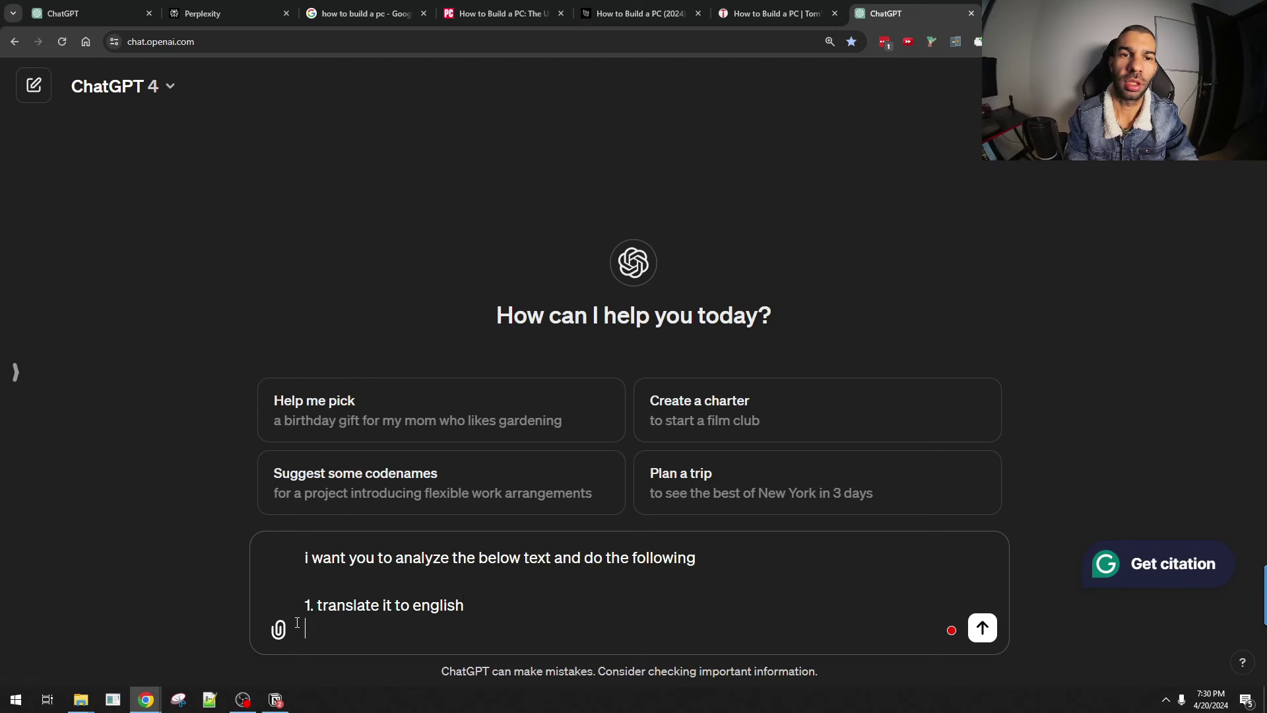
{"action": "type", "text": "2. tell me "}
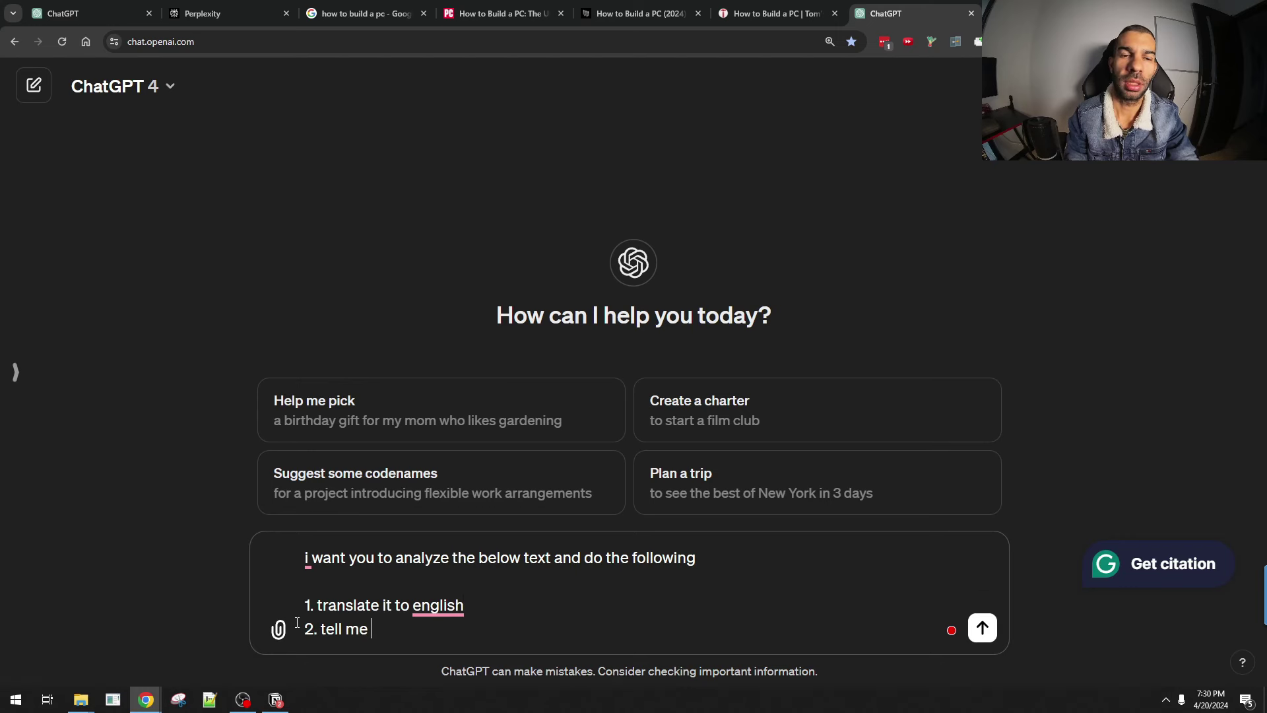
{"action": "type", "text": "the sentiment of the"}
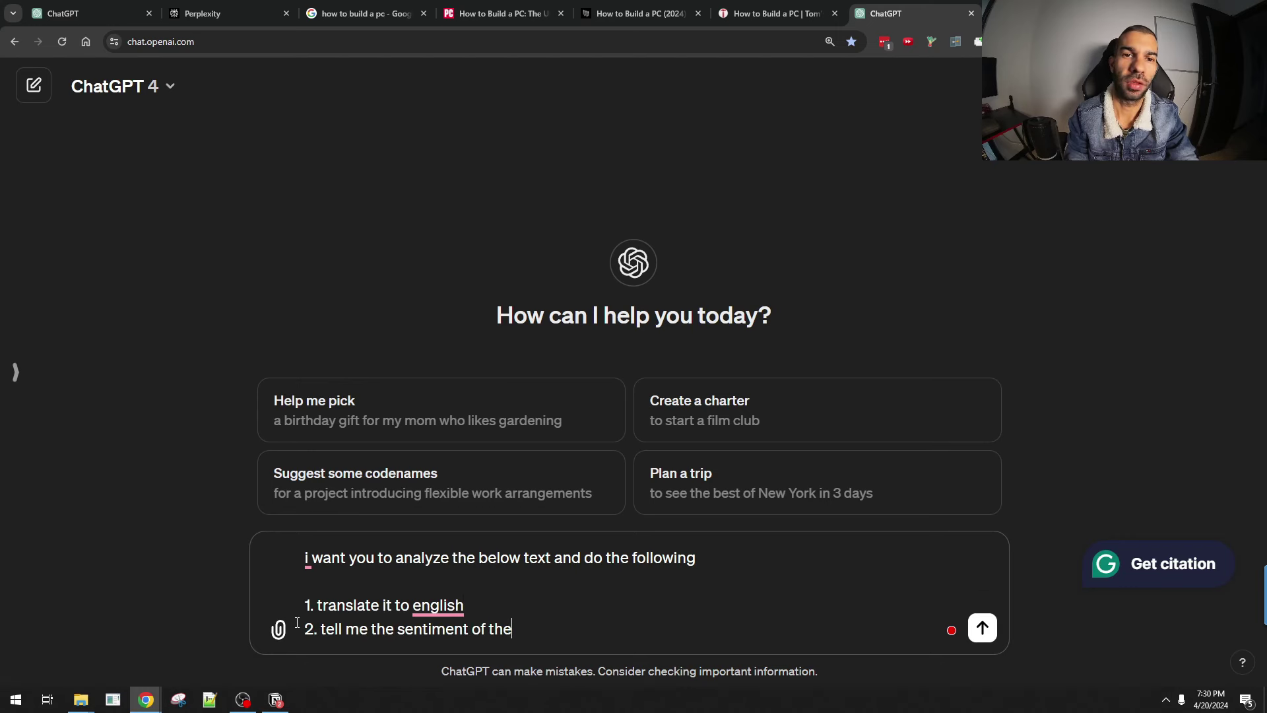
{"action": "type", "text": " writer"}
- Finish the prompt with a "text:" label followed by the copied German review, and send it
{"action": "key", "text": "shift+Return"}
{"action": "key", "text": "shift+Return"}
{"action": "type", "text": "te"}
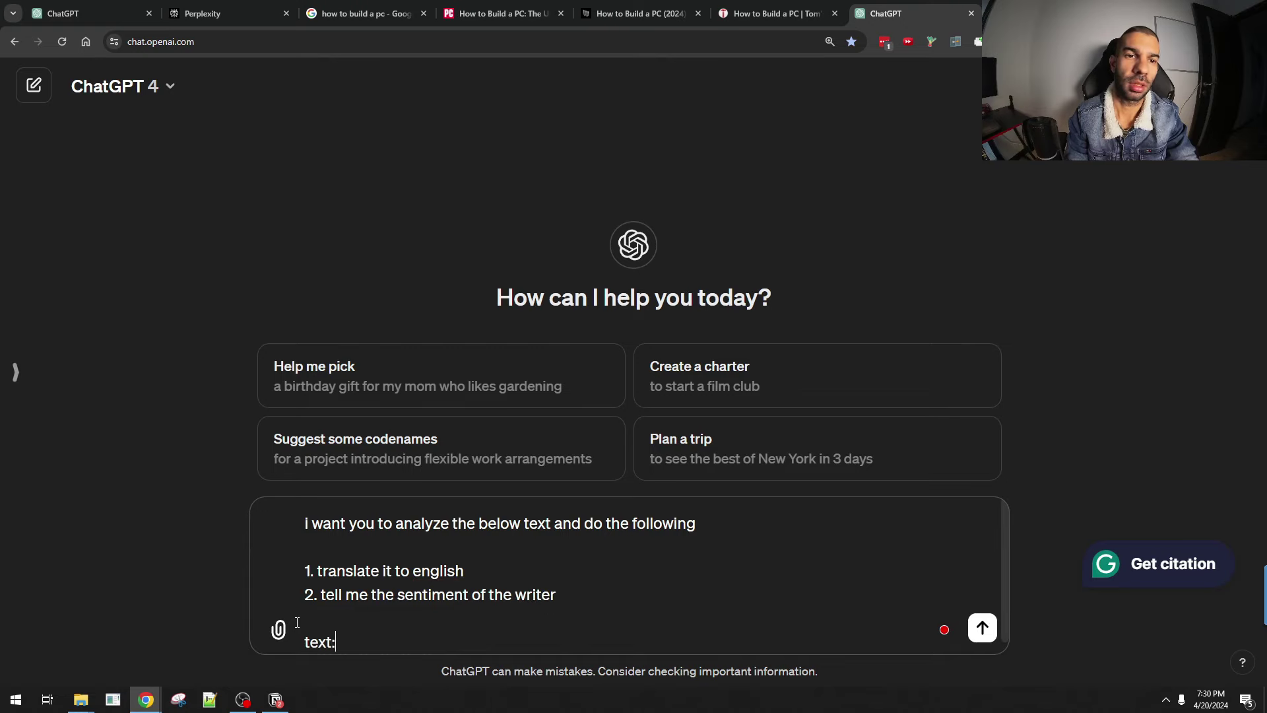
{"action": "type", "text": "xt:"}
{"action": "key", "text": "shift+Return"}
{"action": "key", "text": "ctrl+v"}
{"action": "key", "text": "Return"}
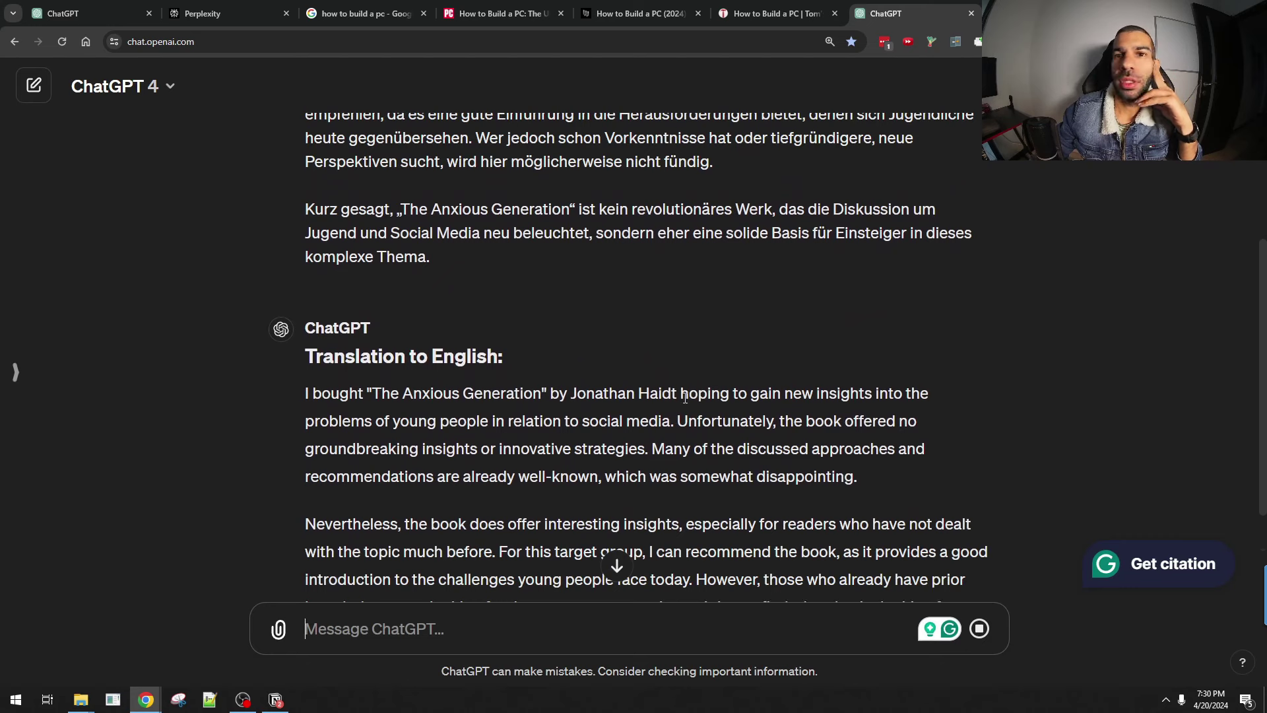
- Read through the English translation of the book review in ChatGPT's answer
{"action": "left_click_drag", "start_coordinate": [444, 391], "coordinate": [845, 411]}
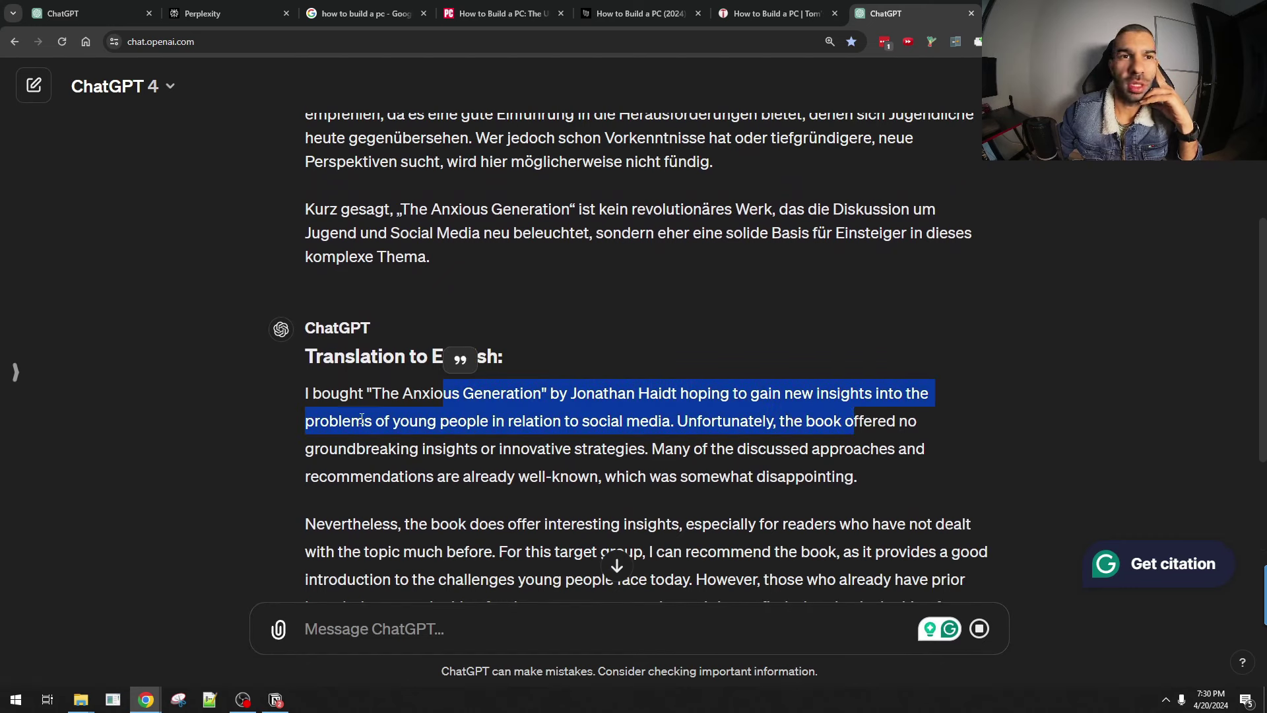
{"action": "left_click", "coordinate": [818, 439]}
{"action": "left_click_drag", "start_coordinate": [347, 449], "coordinate": [678, 476]}
{"action": "scroll", "coordinate": [535, 389], "scroll_direction": "down", "scroll_amount": 2}
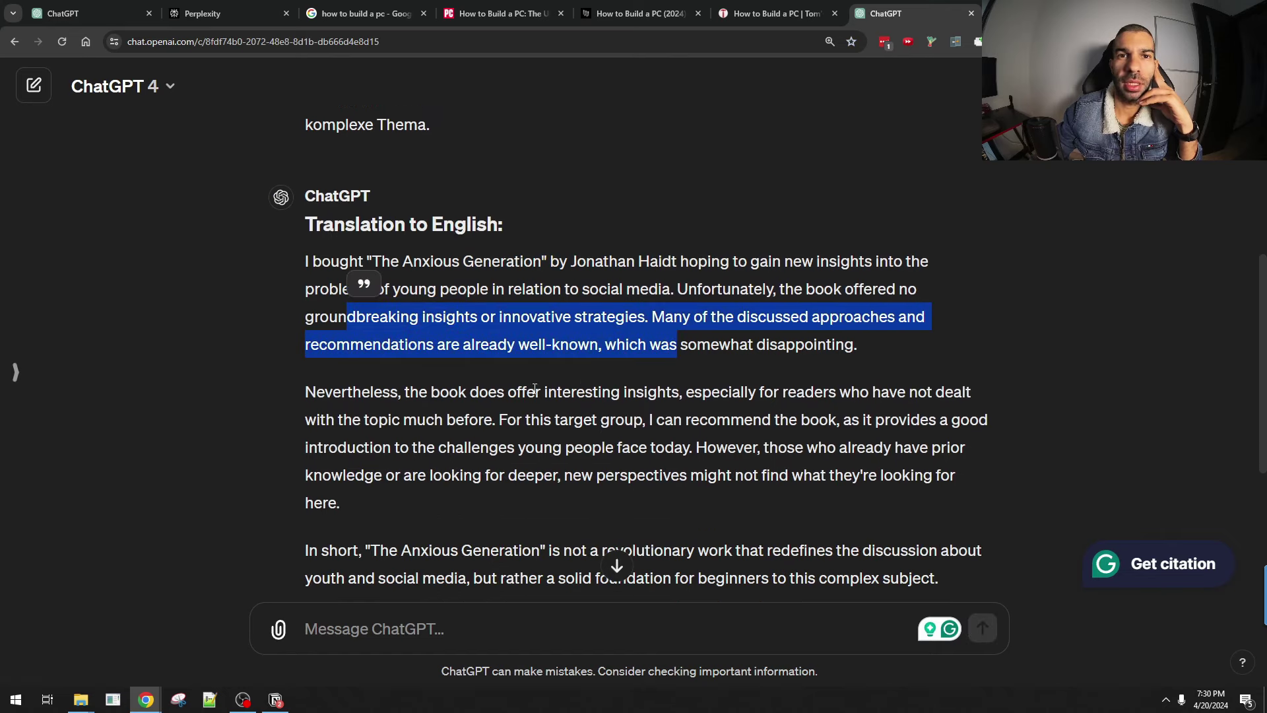
{"action": "scroll", "coordinate": [617, 350], "scroll_direction": "down", "scroll_amount": 3}
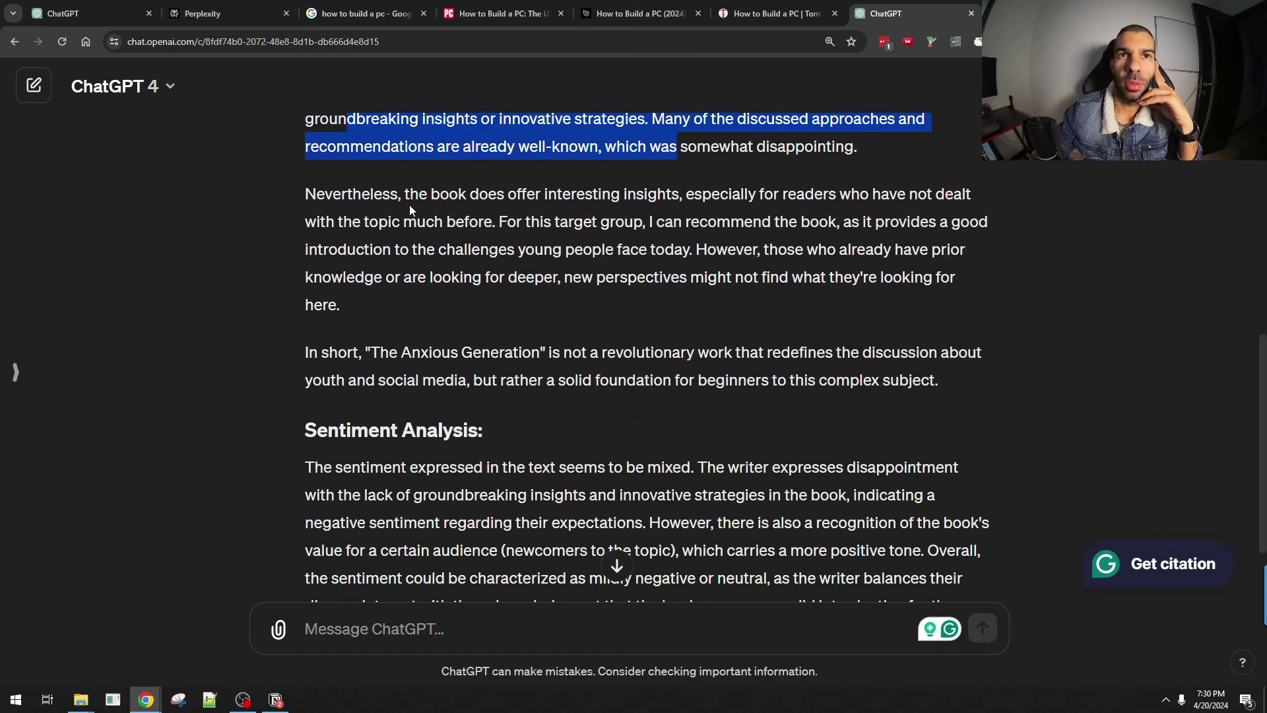
{"action": "left_click_drag", "start_coordinate": [400, 195], "coordinate": [439, 246]}
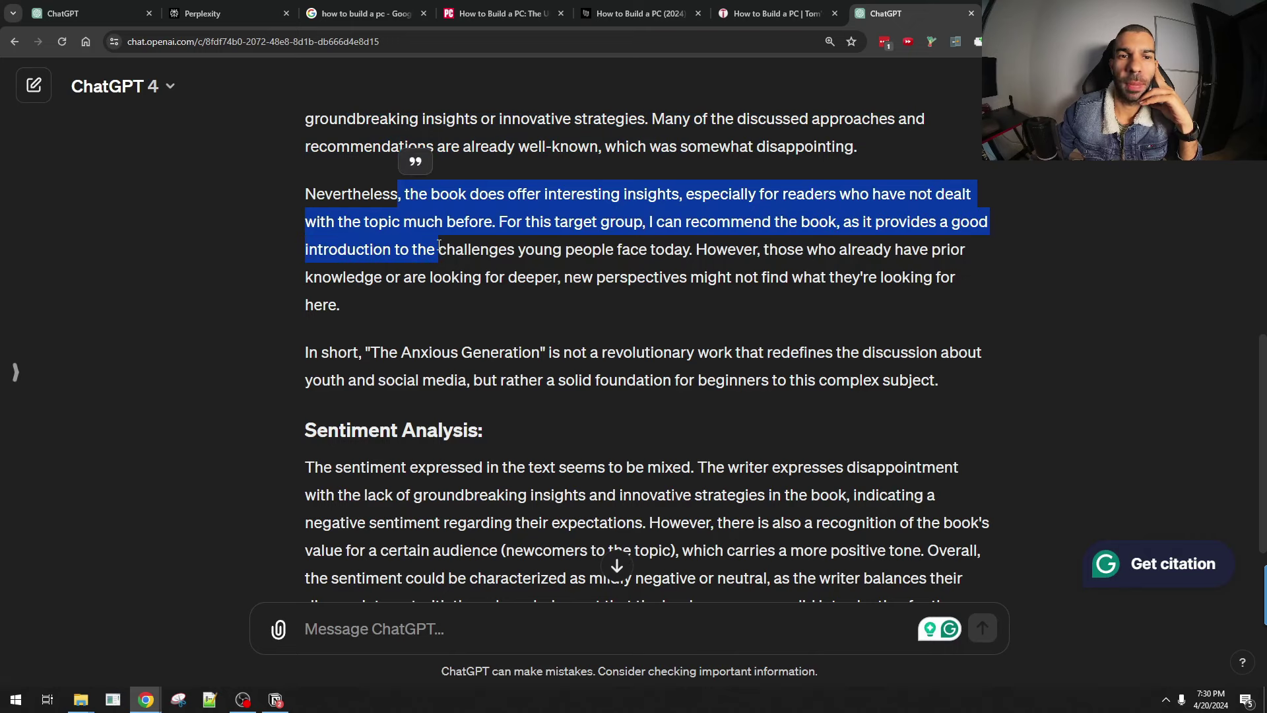
- Examine the Sentiment Analysis section of the answer for the reviewer's attitude towards the book
{"action": "scroll", "coordinate": [439, 246], "scroll_direction": "down", "scroll_amount": 2}
{"action": "left_click_drag", "start_coordinate": [333, 348], "coordinate": [703, 396]}
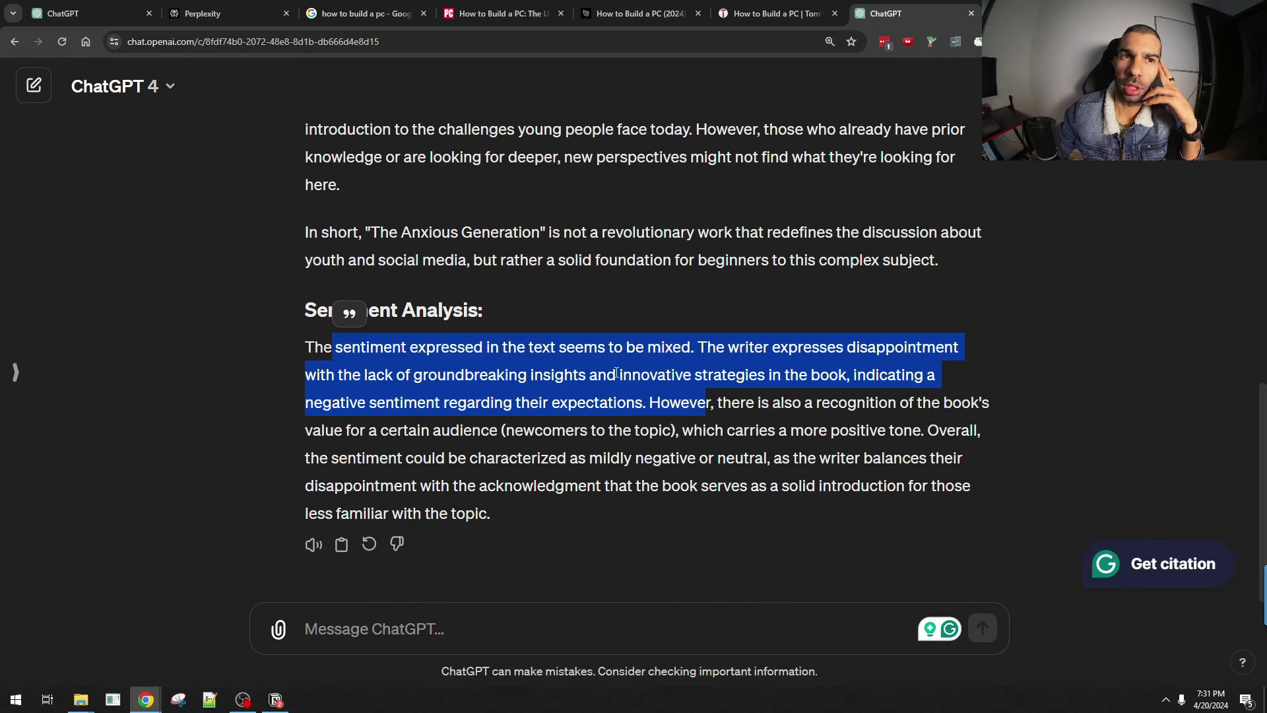
{"action": "left_click", "coordinate": [386, 409]}
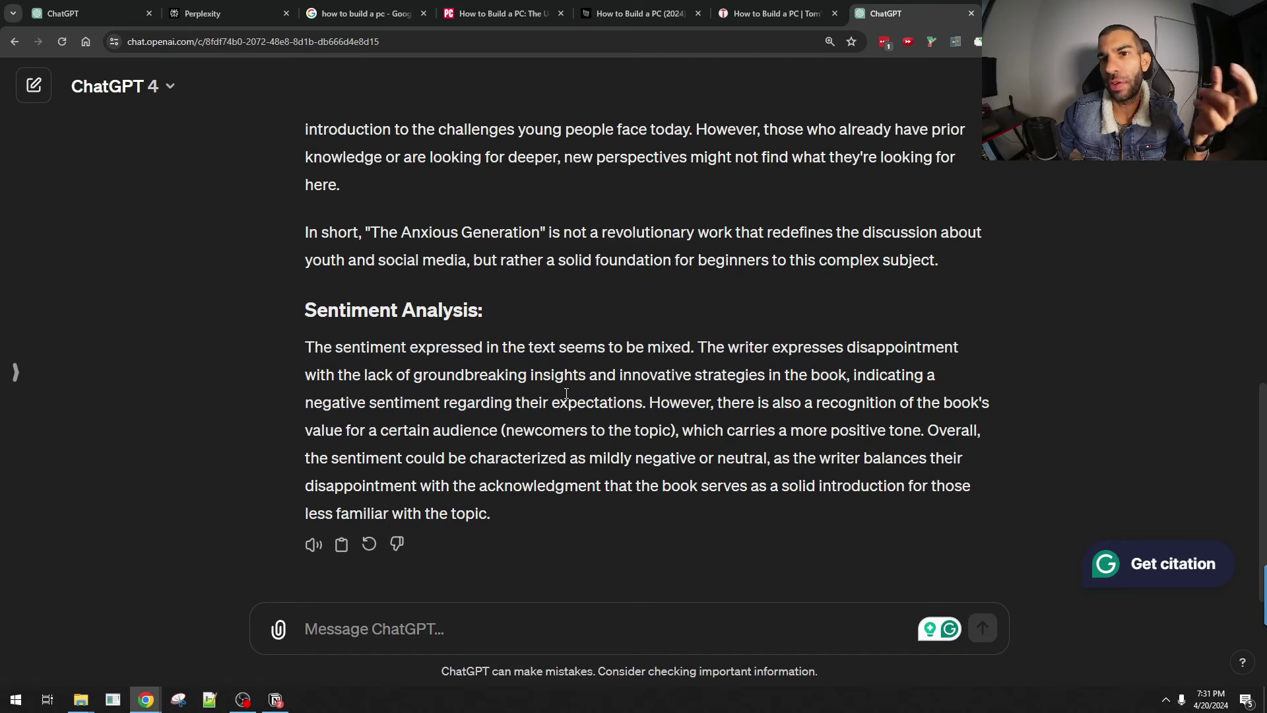
{"action": "left_click_drag", "start_coordinate": [349, 430], "coordinate": [552, 426]}
{"action": "left_click", "coordinate": [560, 435]}
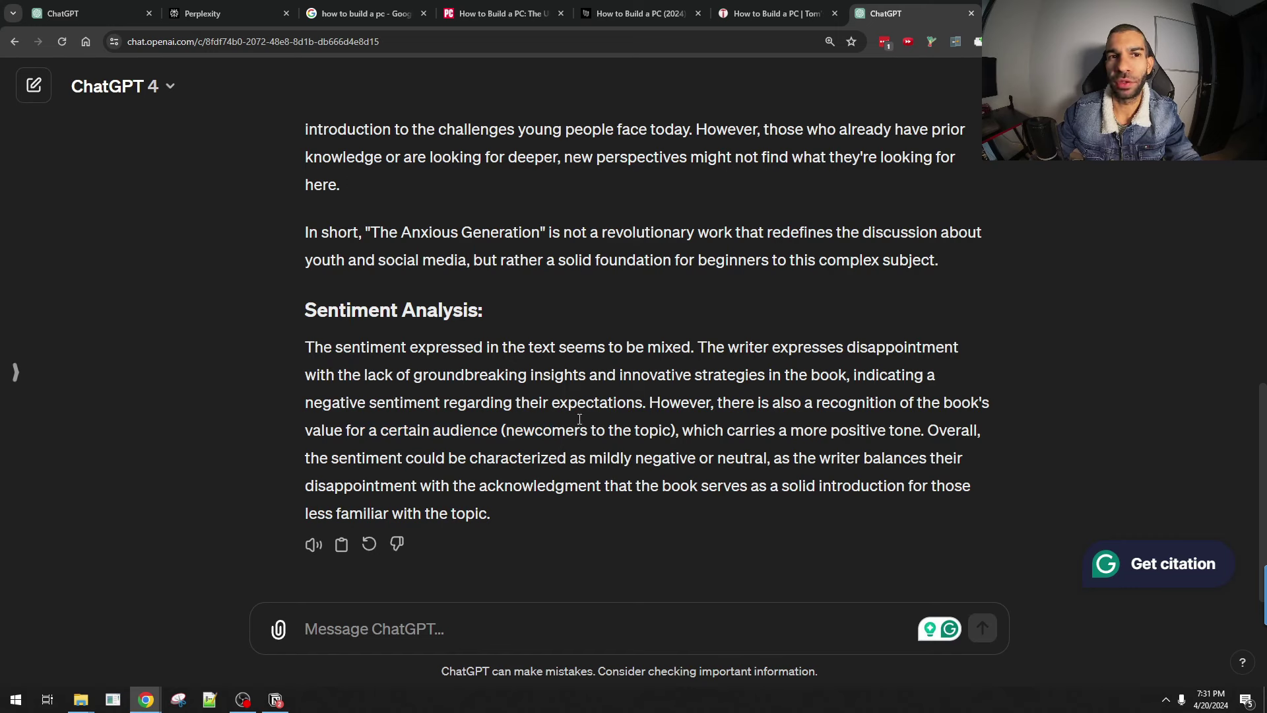
{"action": "left_click_drag", "start_coordinate": [320, 462], "coordinate": [763, 460]}
{"action": "left_click_drag", "start_coordinate": [883, 486], "coordinate": [334, 487]}
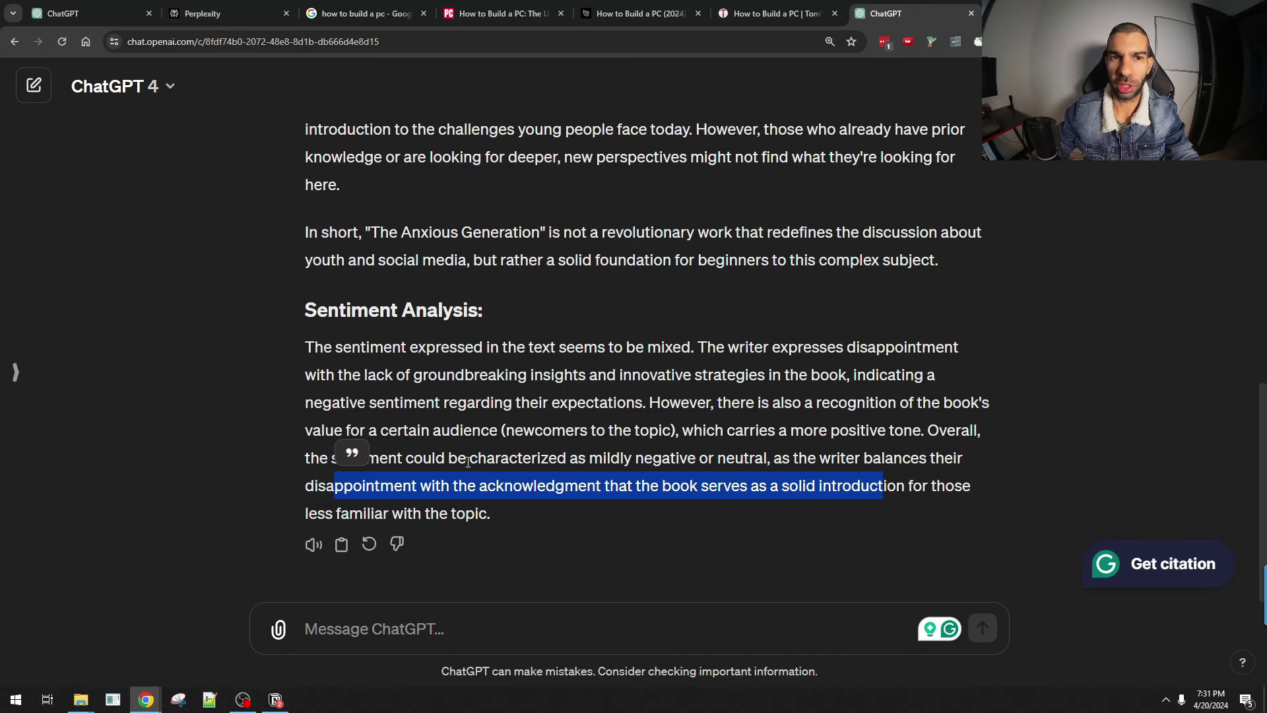
{"action": "scroll", "coordinate": [450, 469], "scroll_direction": "up", "scroll_amount": 5}
{"action": "scroll", "coordinate": [450, 463], "scroll_direction": "down", "scroll_amount": 5}
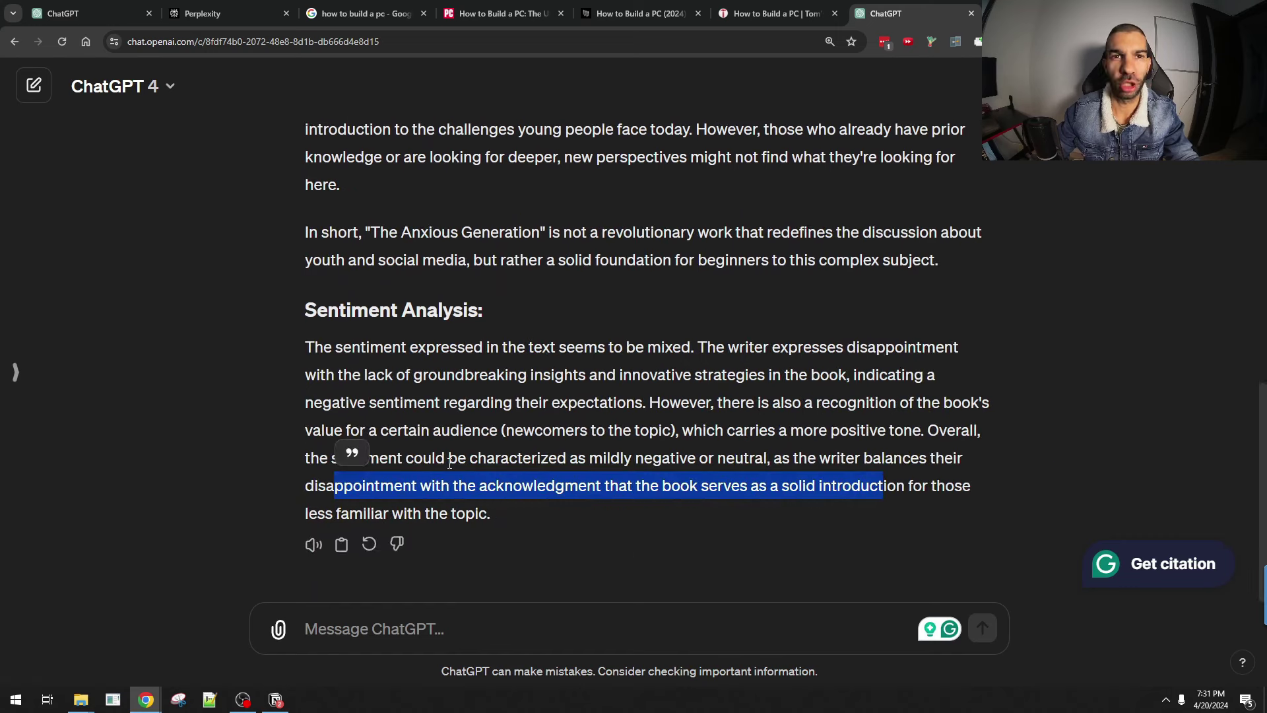
{"action": "left_click_drag", "start_coordinate": [485, 310], "coordinate": [339, 310]}
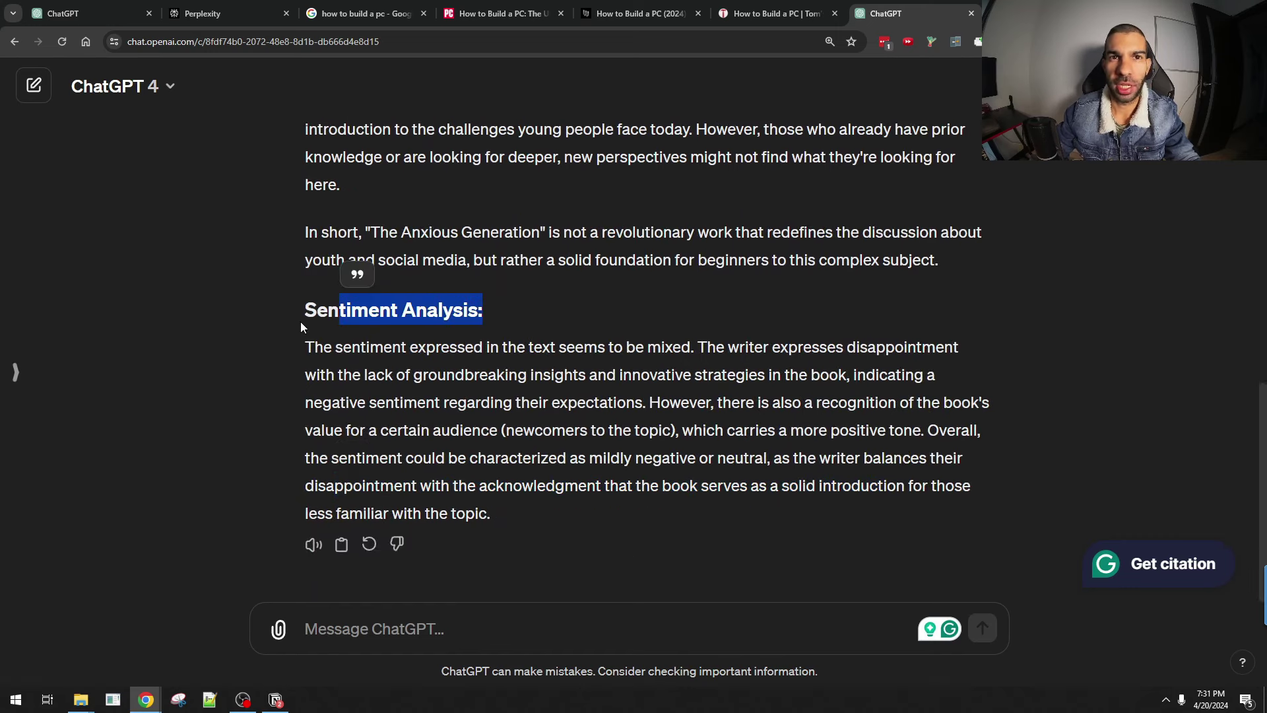
{"action": "triple_click", "coordinate": [357, 317]}
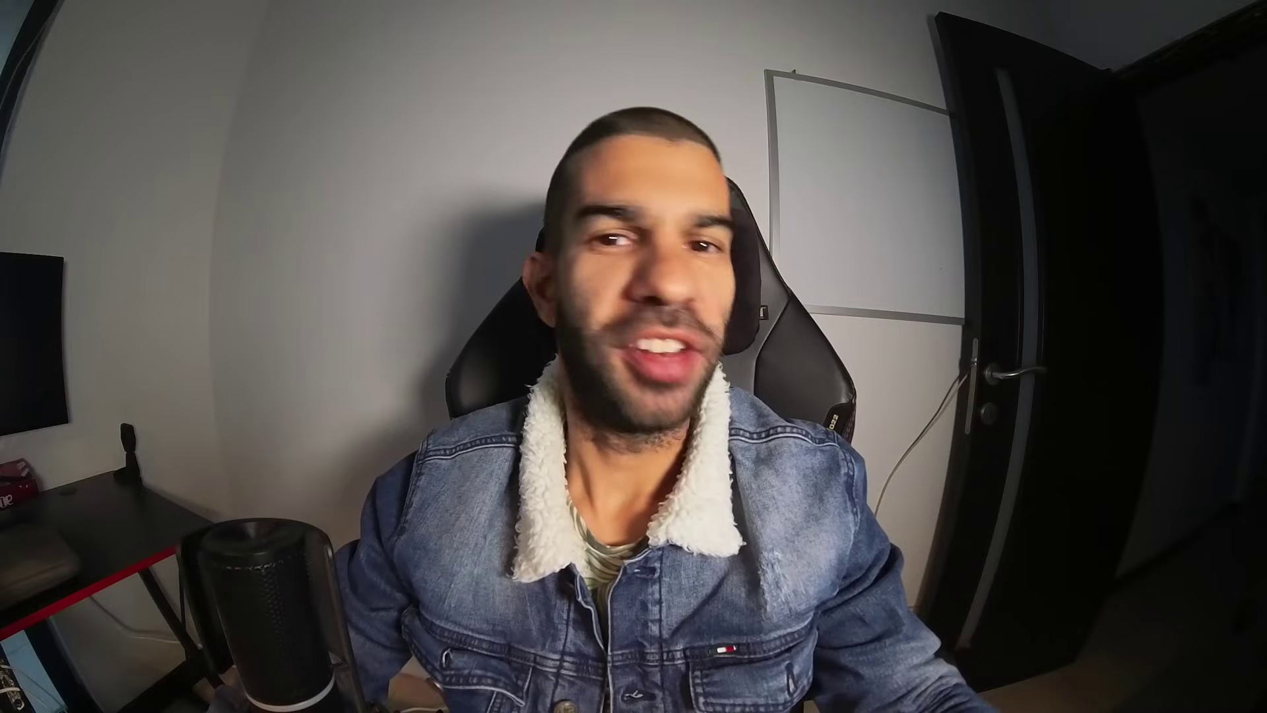